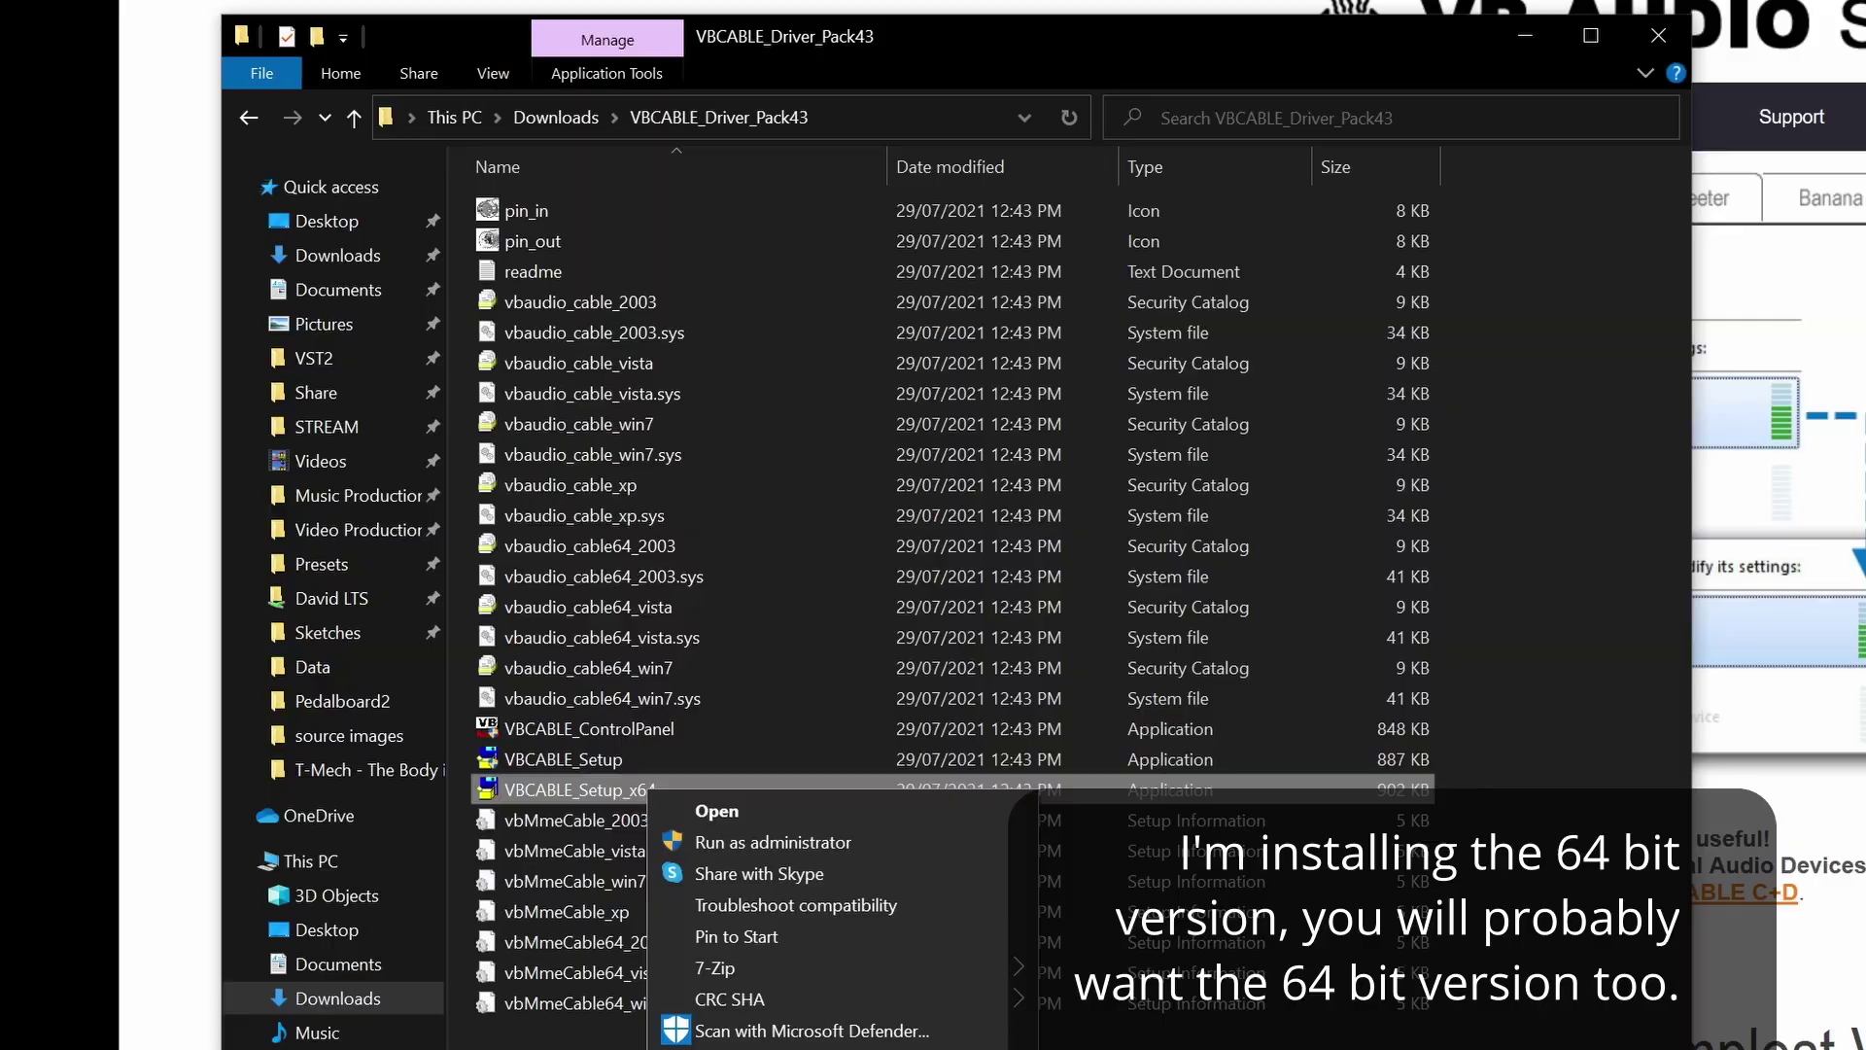
# - Run the 64-bit VB-CABLE installer, VBCABLE_Setup_x64, as administrator
pyautogui.press('a')
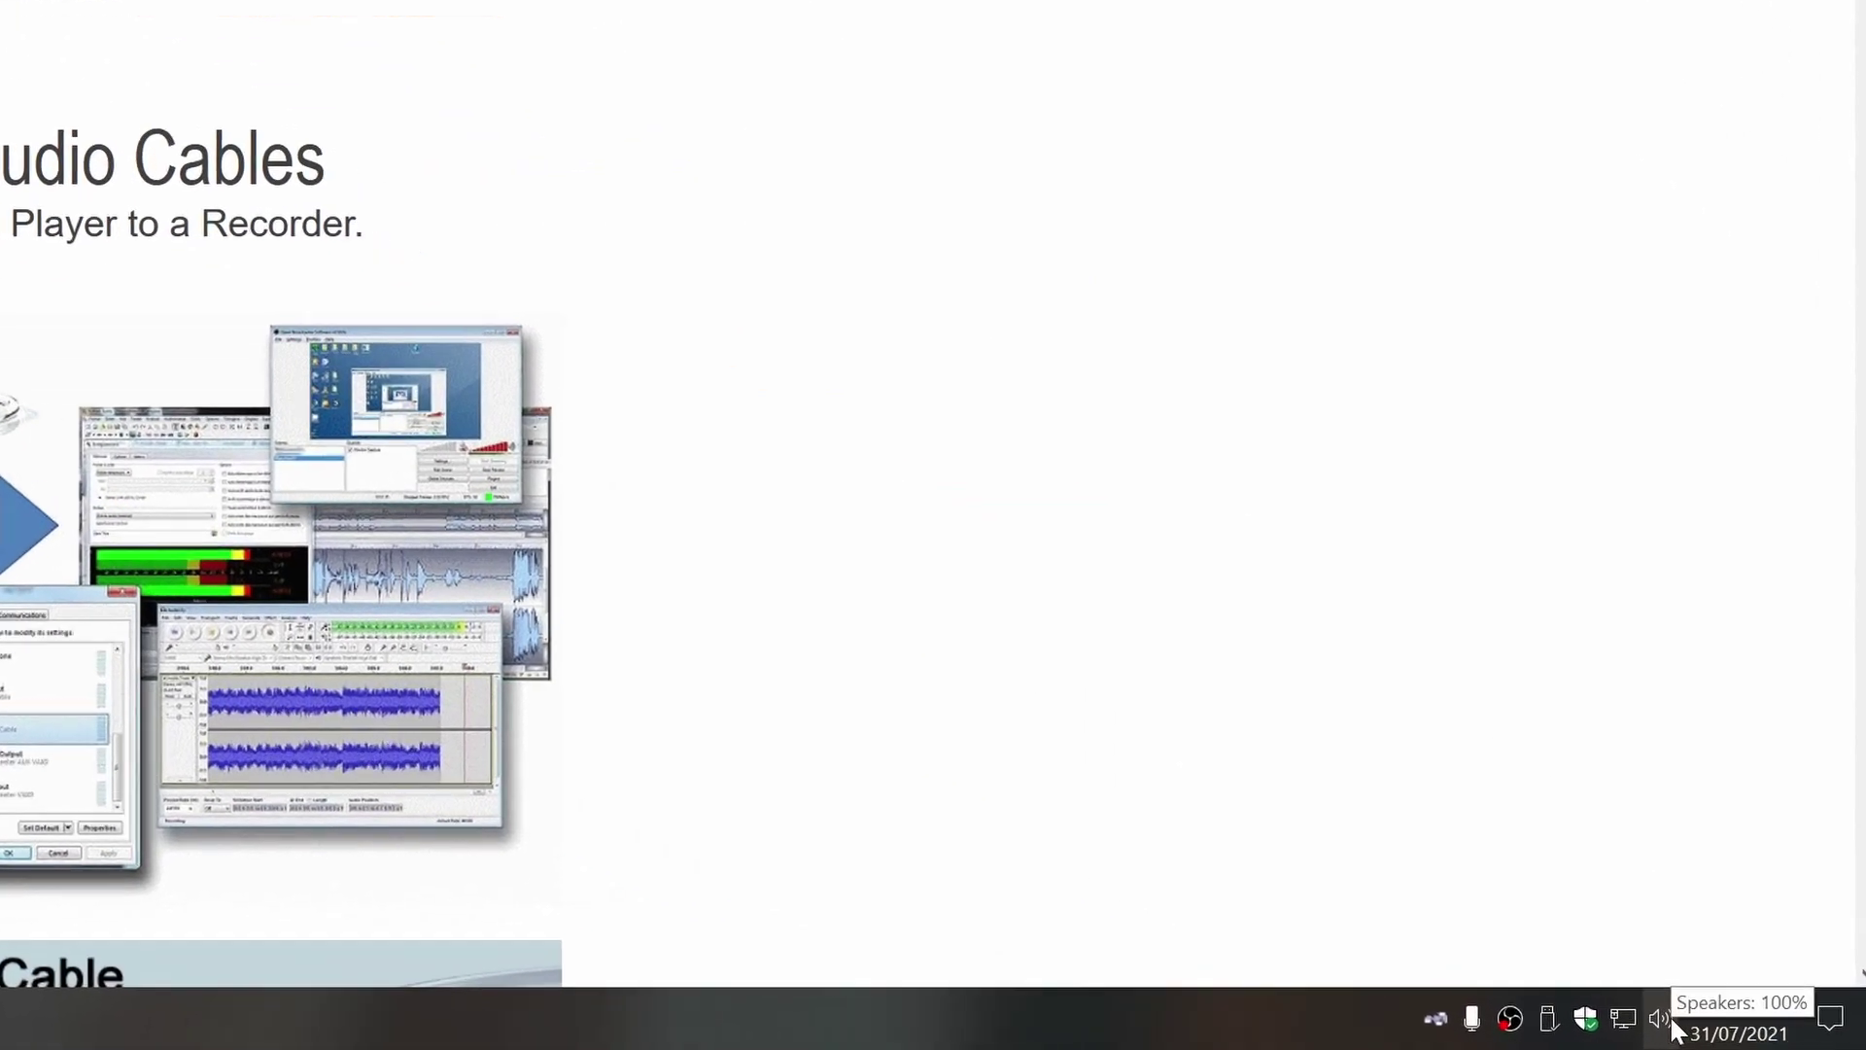
# - Set the Windows playback device to CABLE Input (VB-Audio Virtual Cable)
pyautogui.click(1610, 1028)
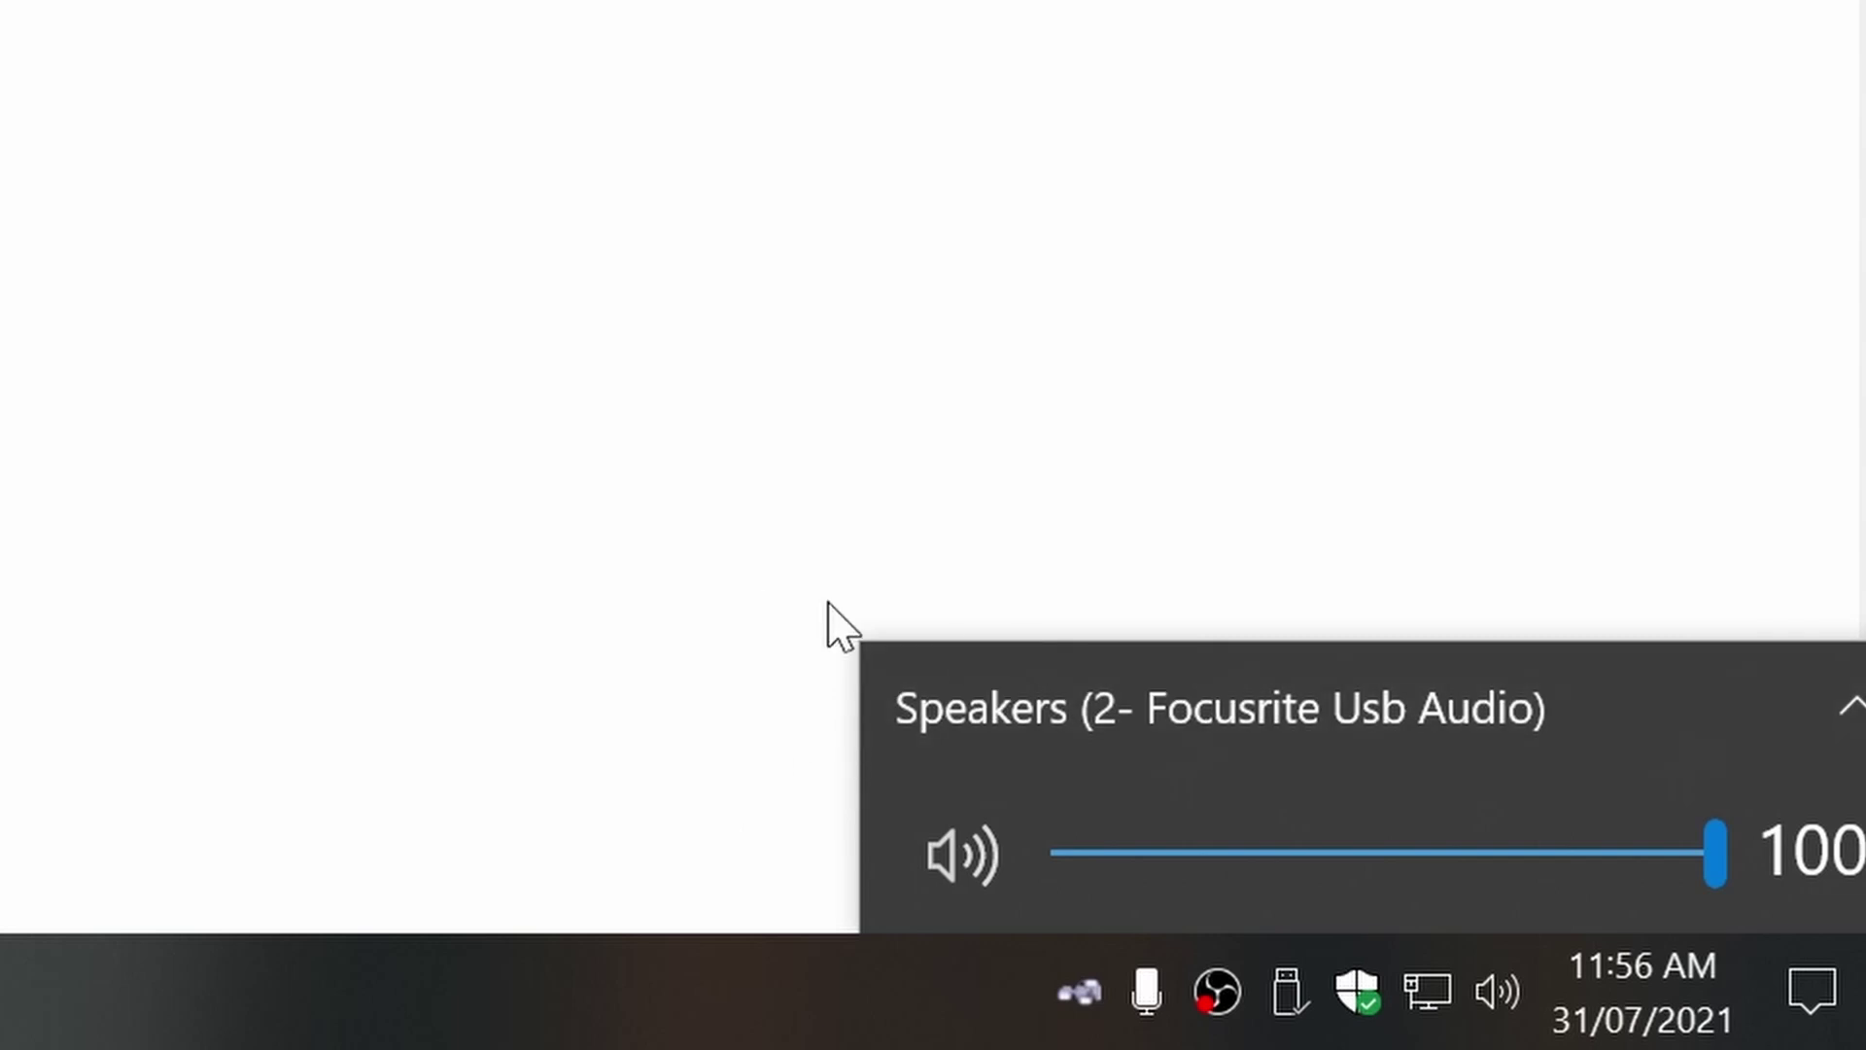
pyautogui.click(1166, 708)
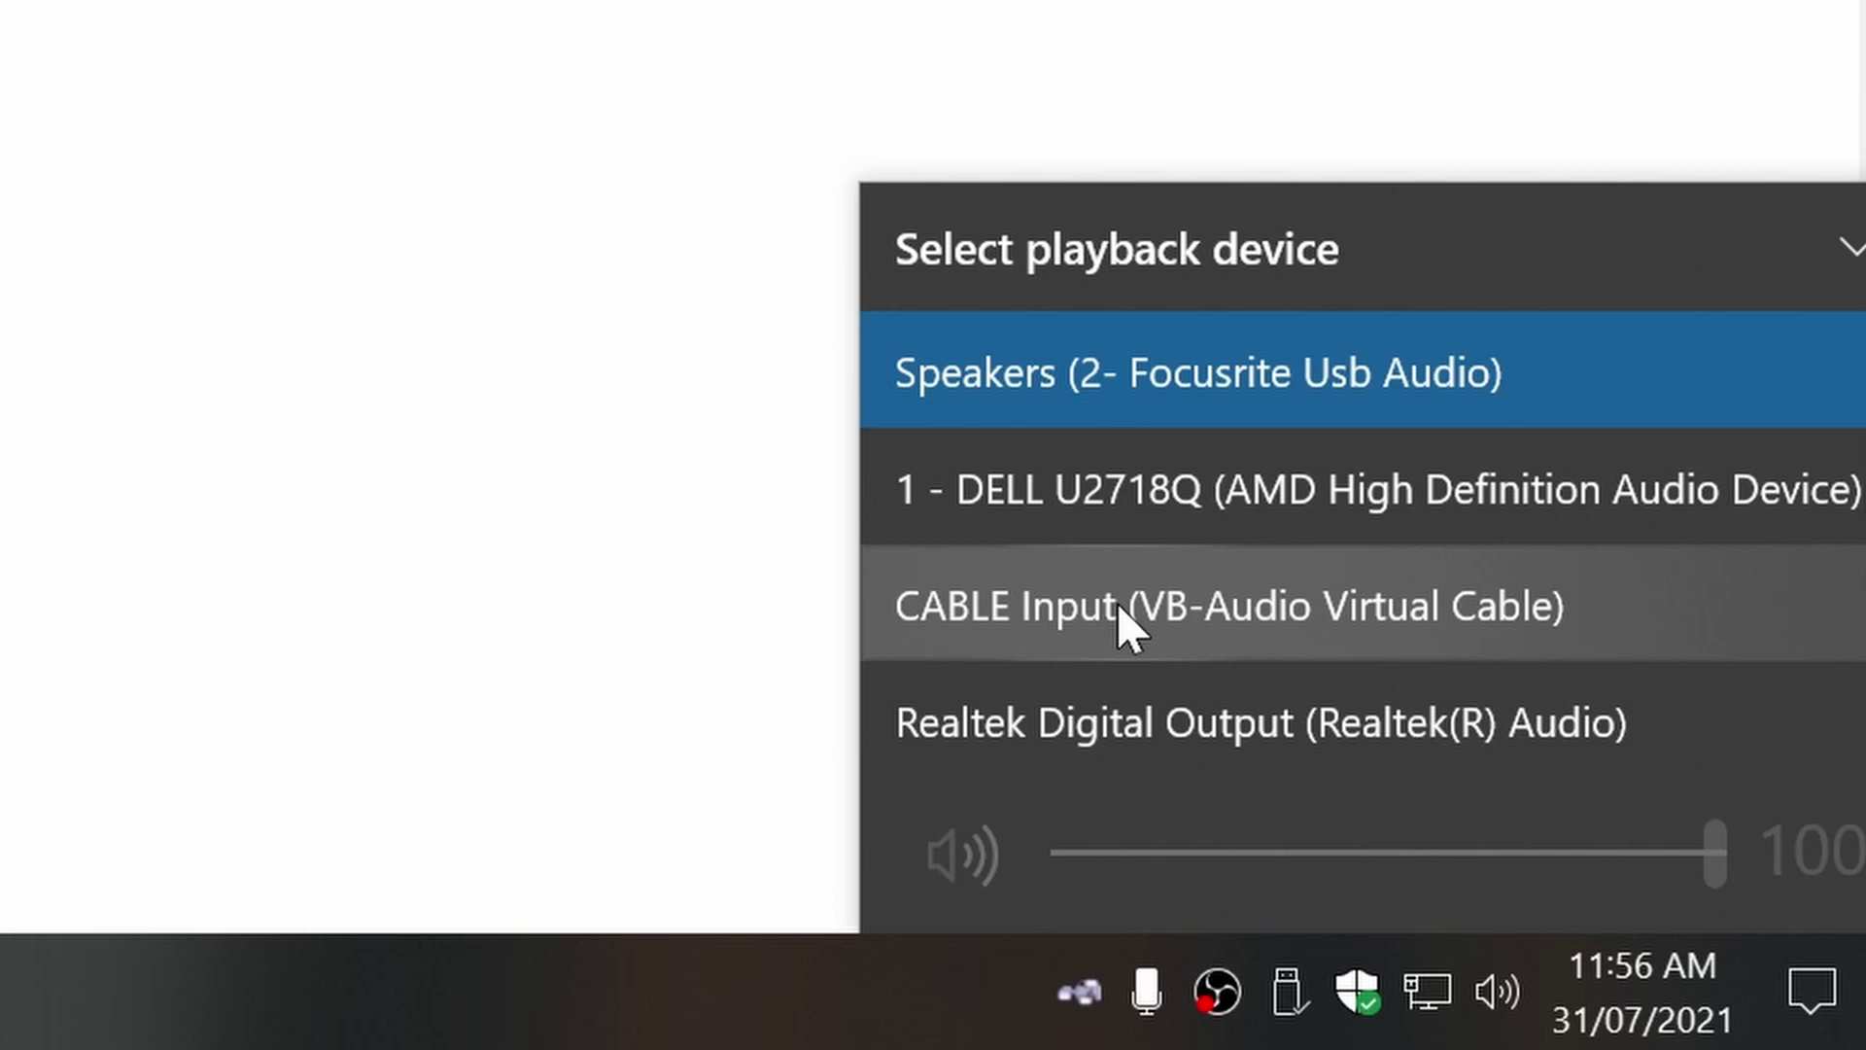
pyautogui.click(1128, 627)
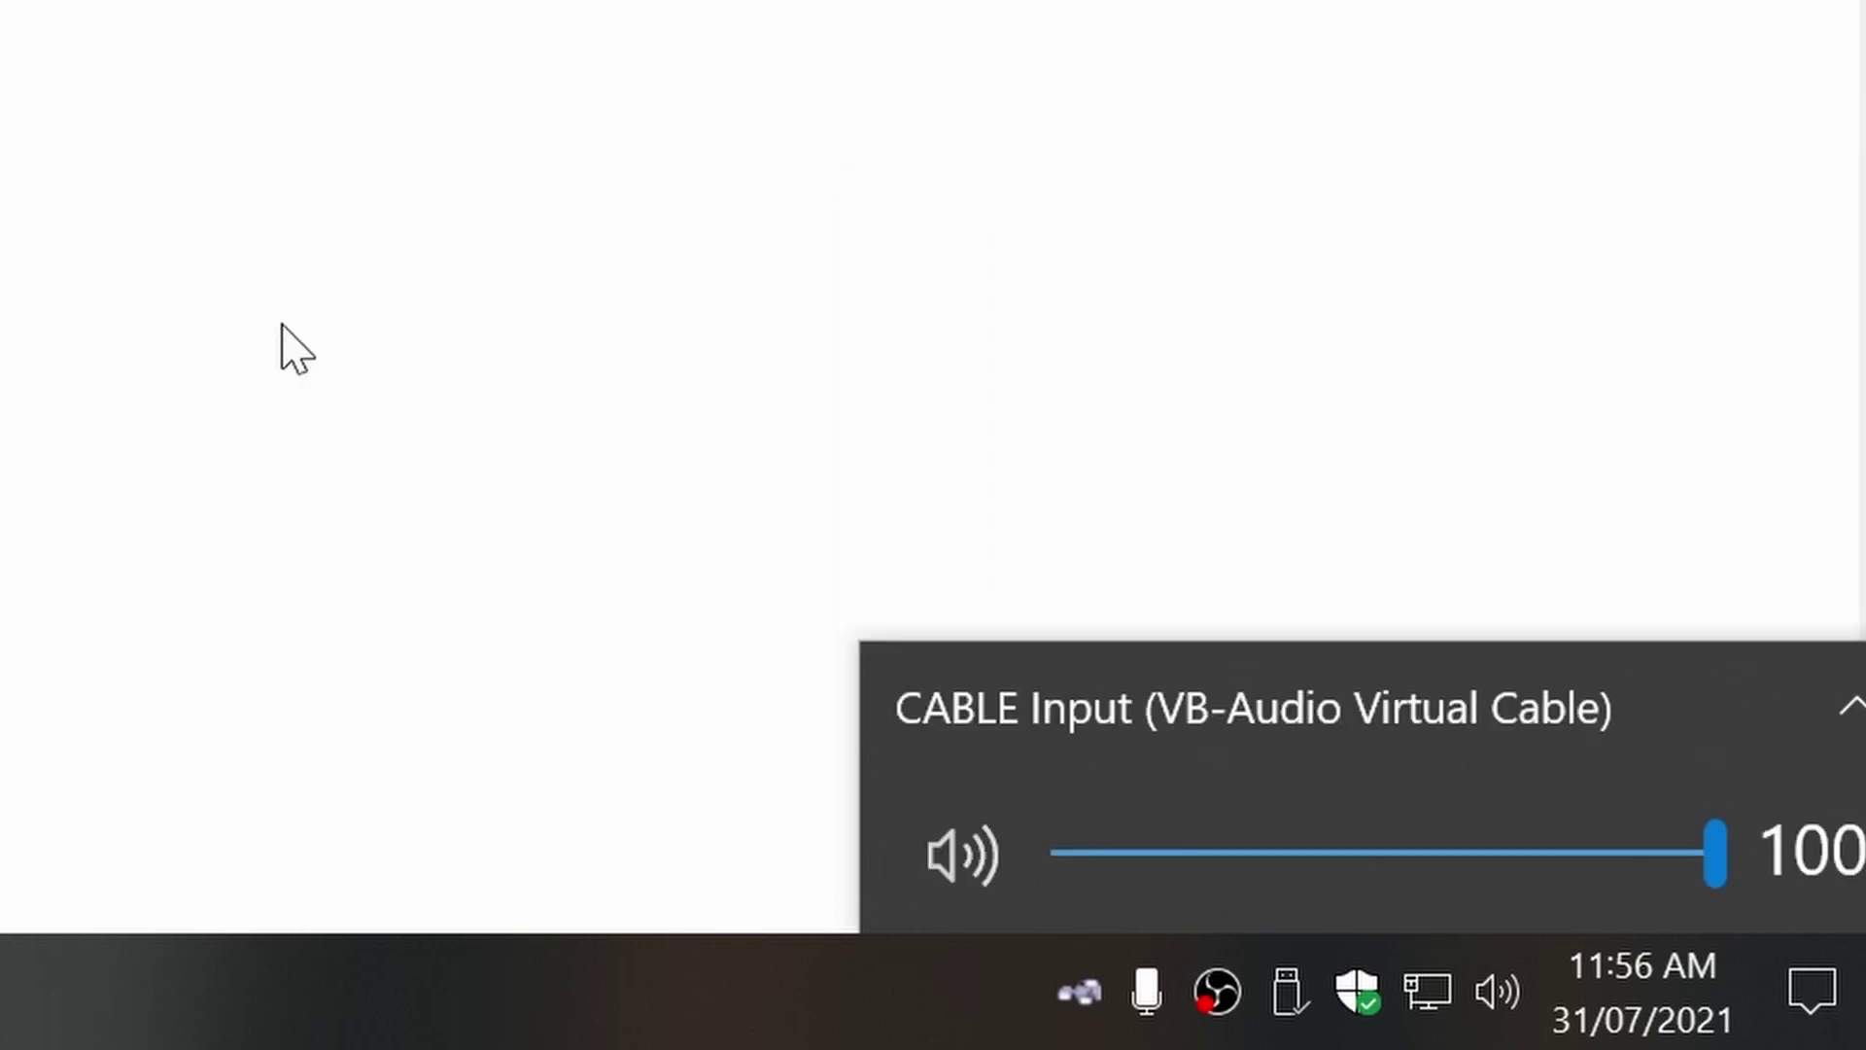
pyautogui.click(282, 327)
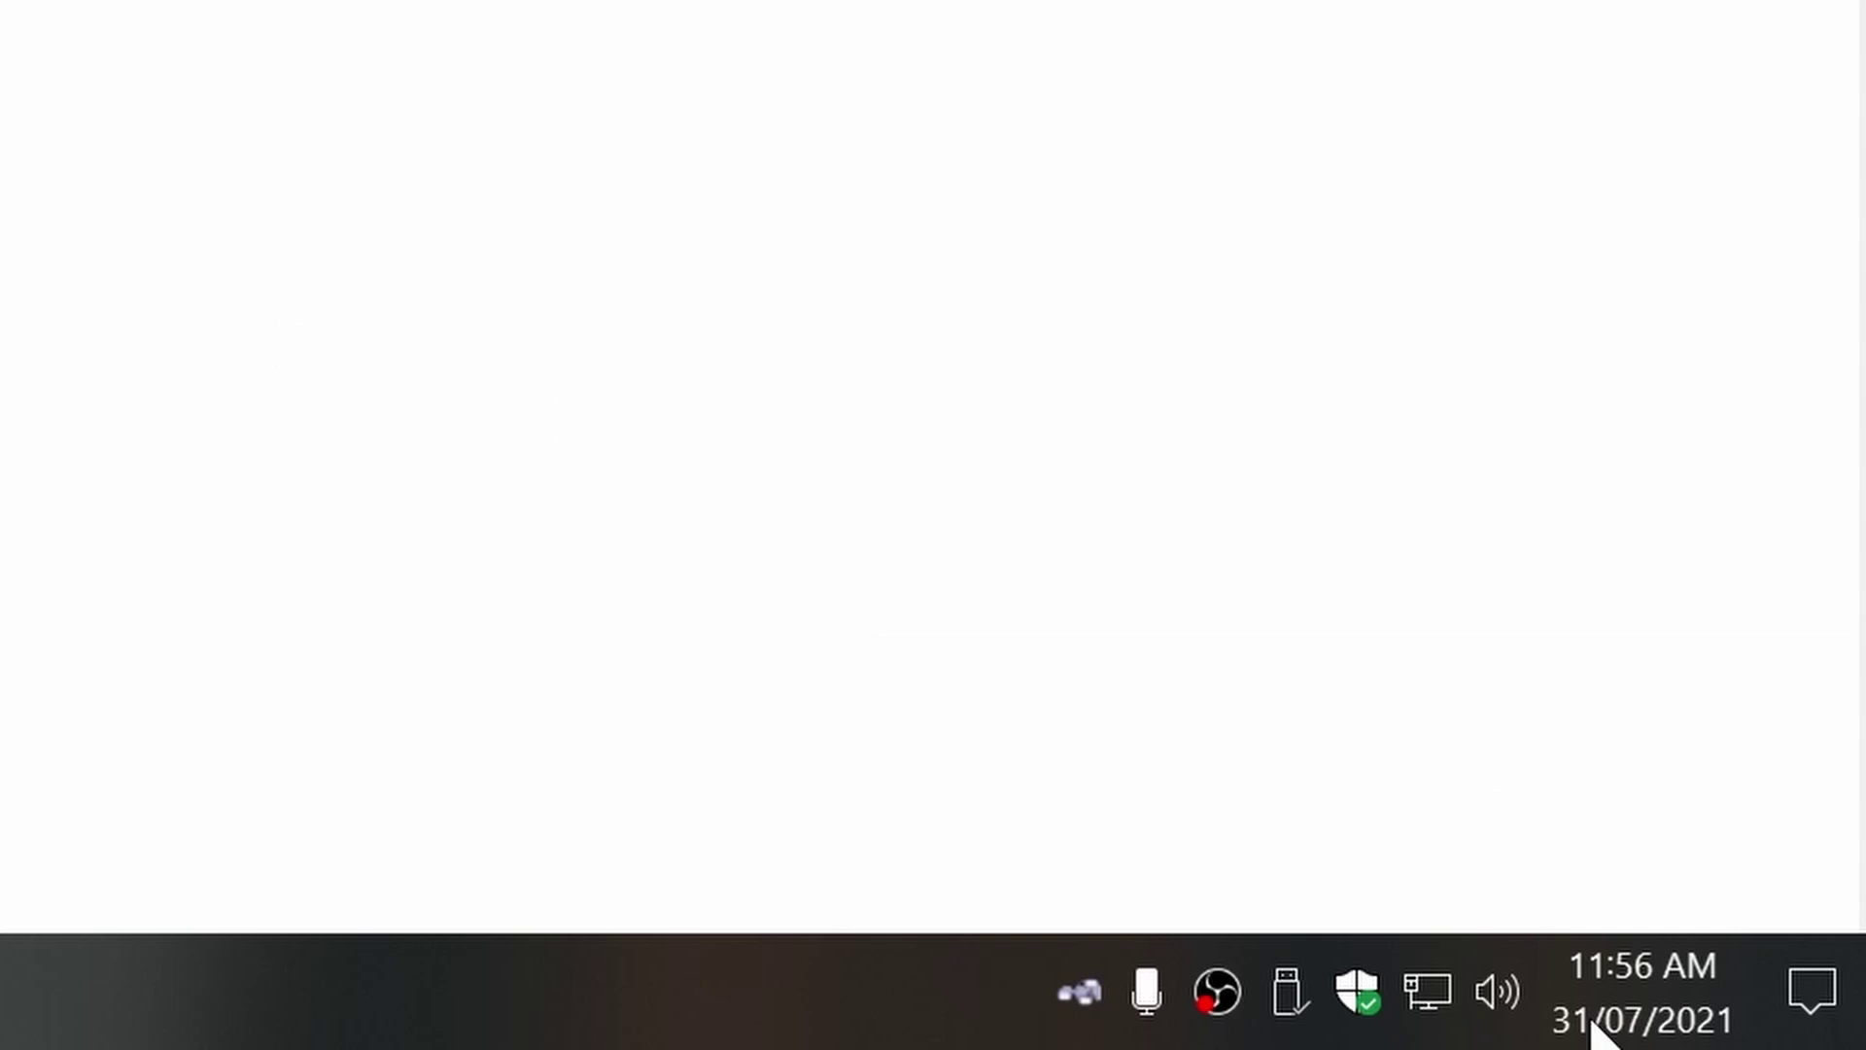
# - Switch the Windows playback device to Speakers (2- Focusrite Usb Audio) and reopen the playback device list
pyautogui.click(1520, 1008)
pyautogui.click(1358, 713)
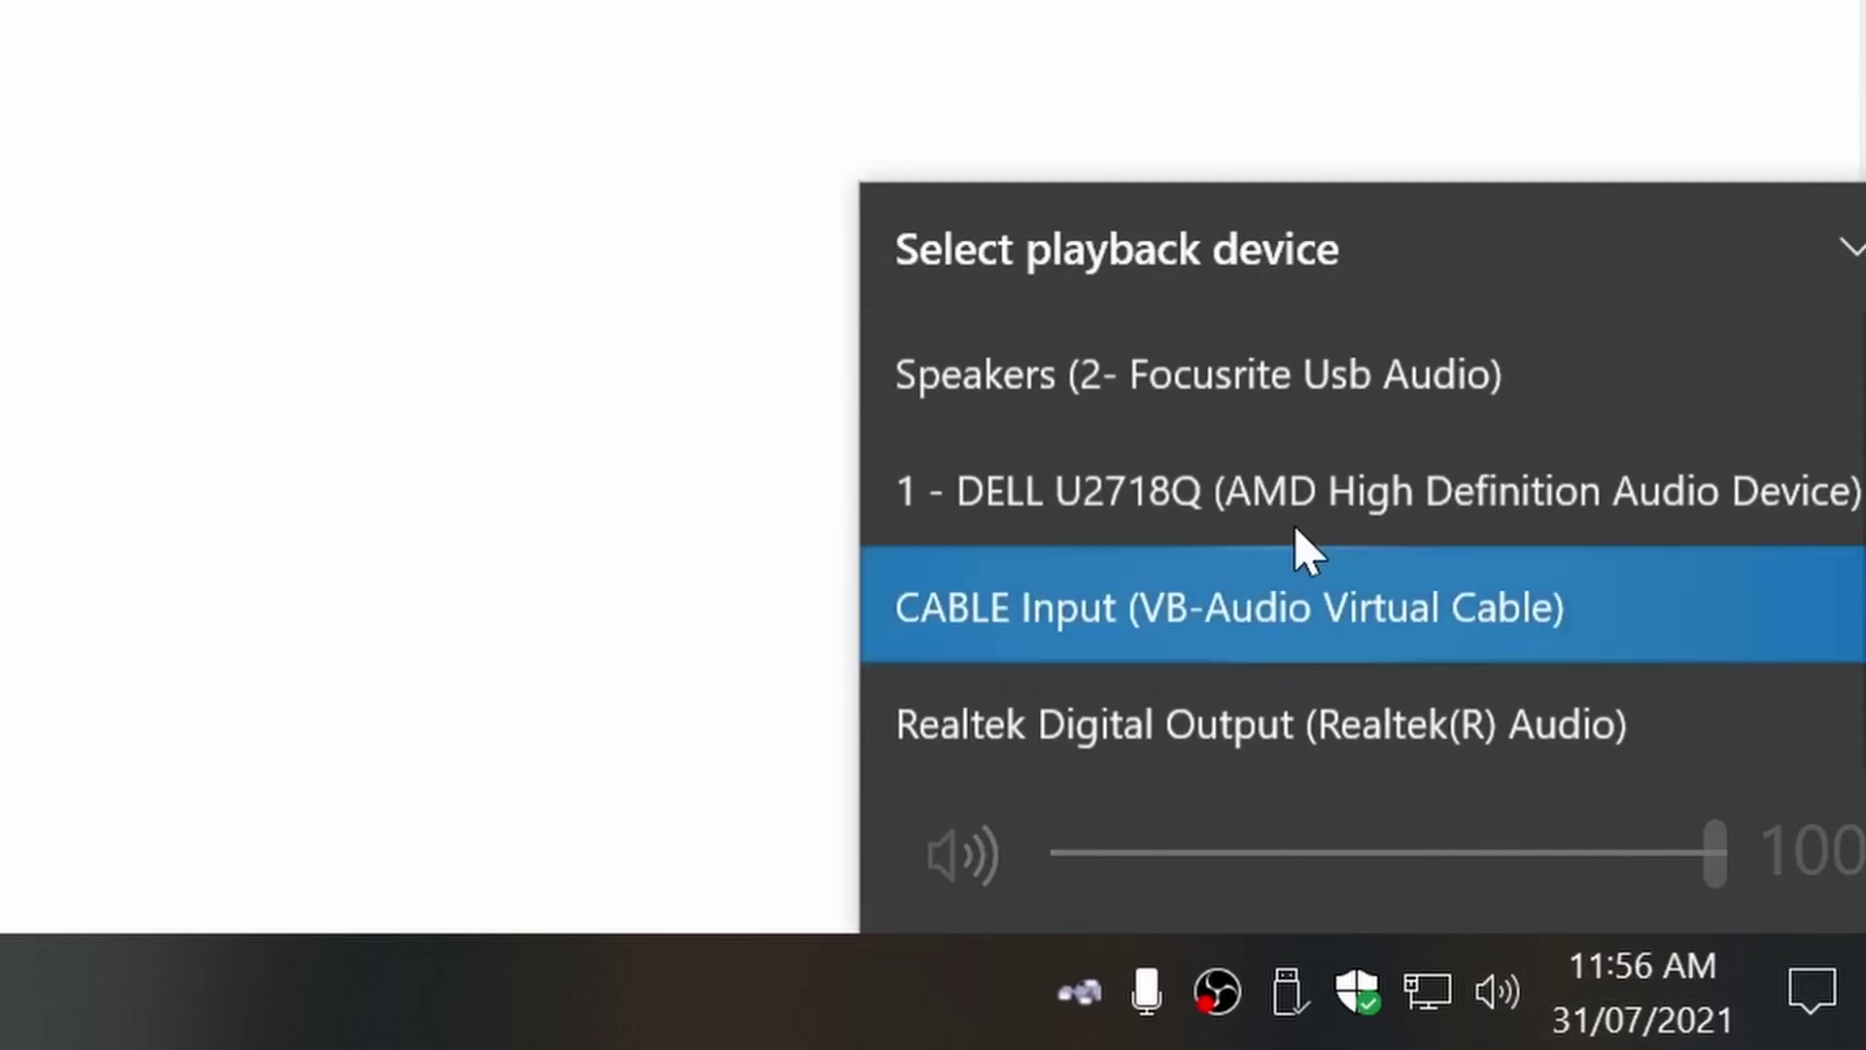
pyautogui.click(1316, 377)
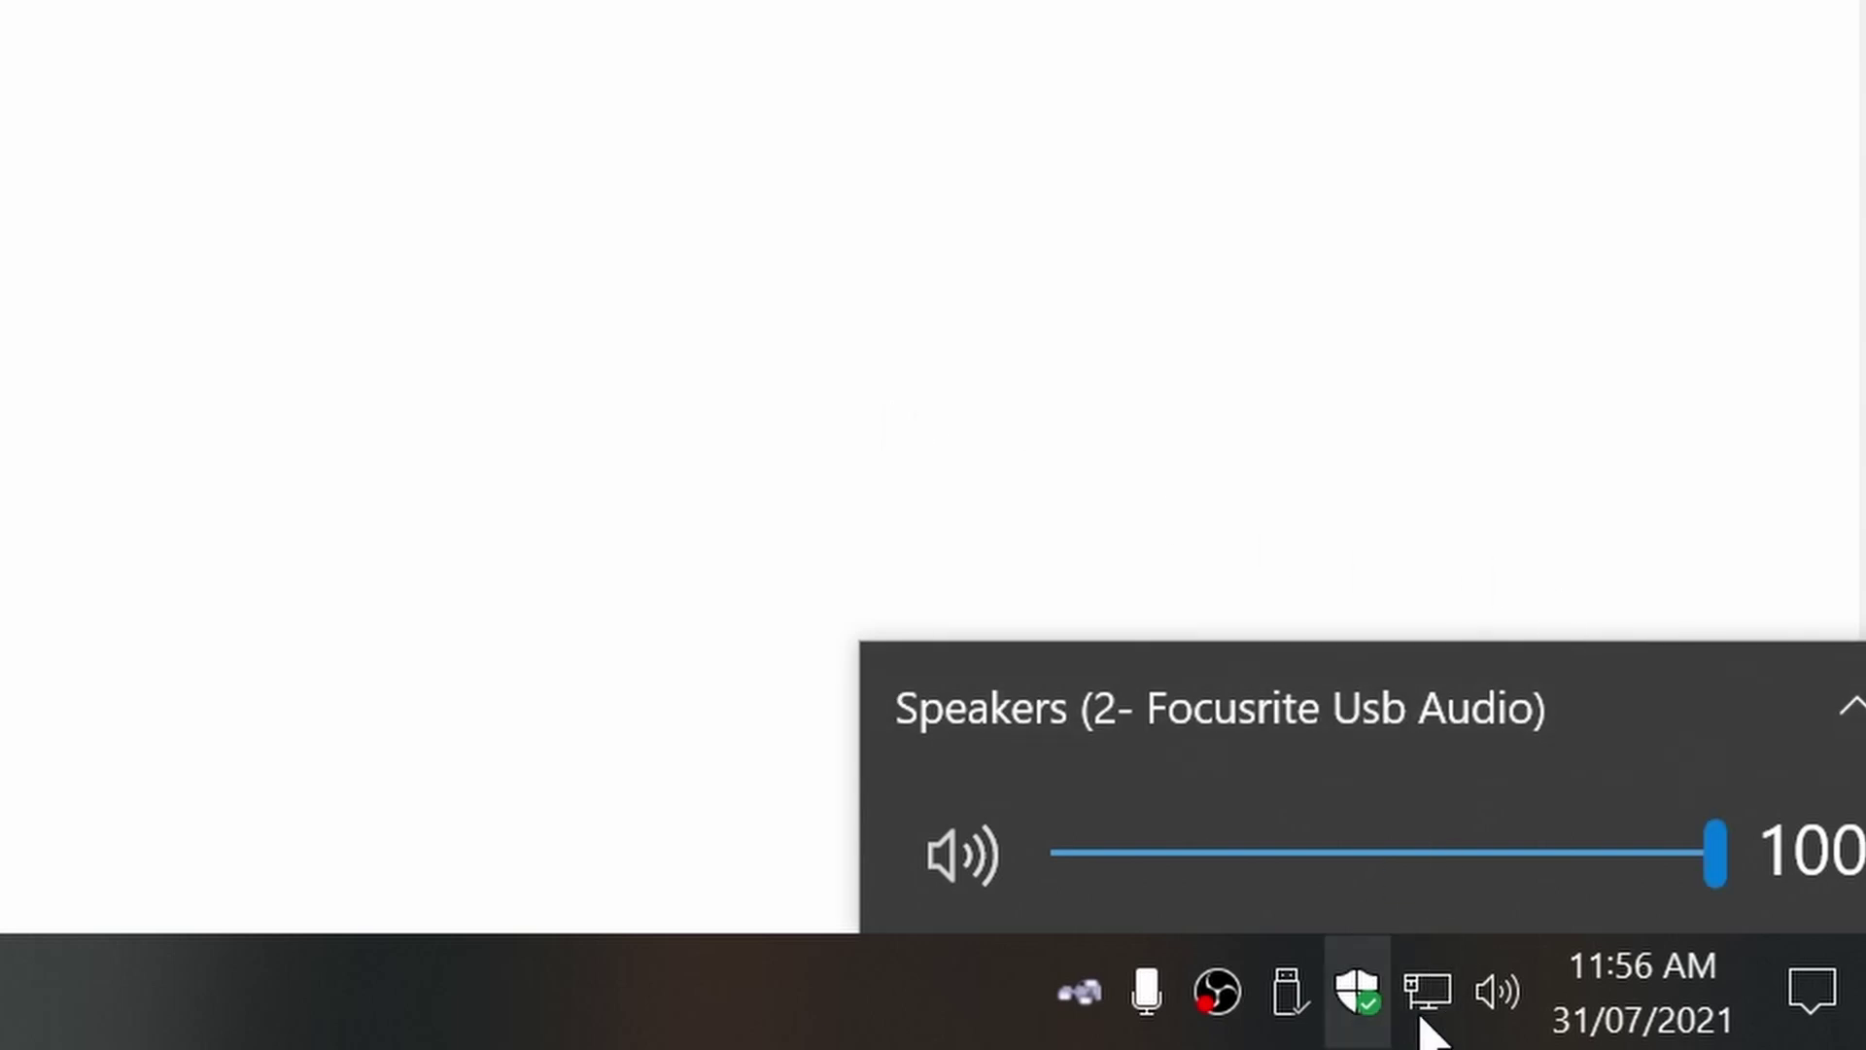
pyautogui.click(1497, 724)
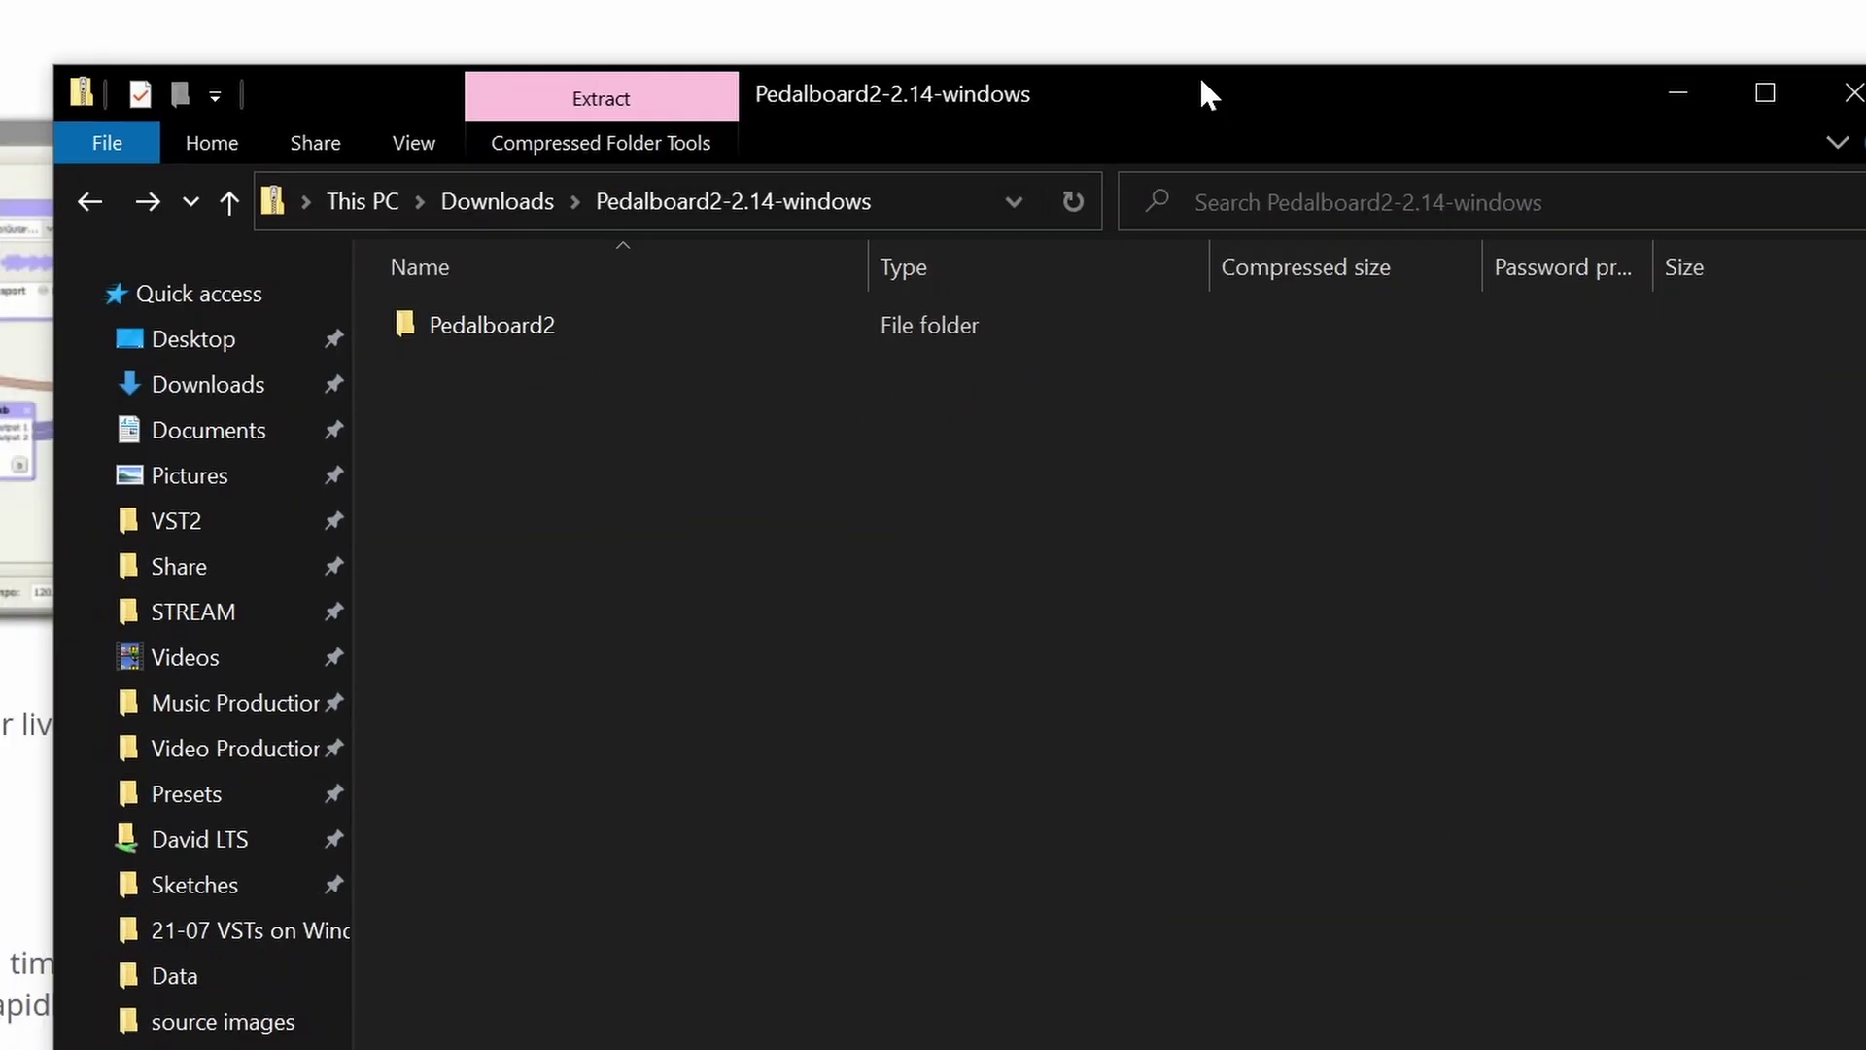
# - Look inside the Pedalboard2 folder in the Pedalboard2-2.14-windows archive, and extract the whole folder into Documents
pyautogui.doubleClick(499, 320)
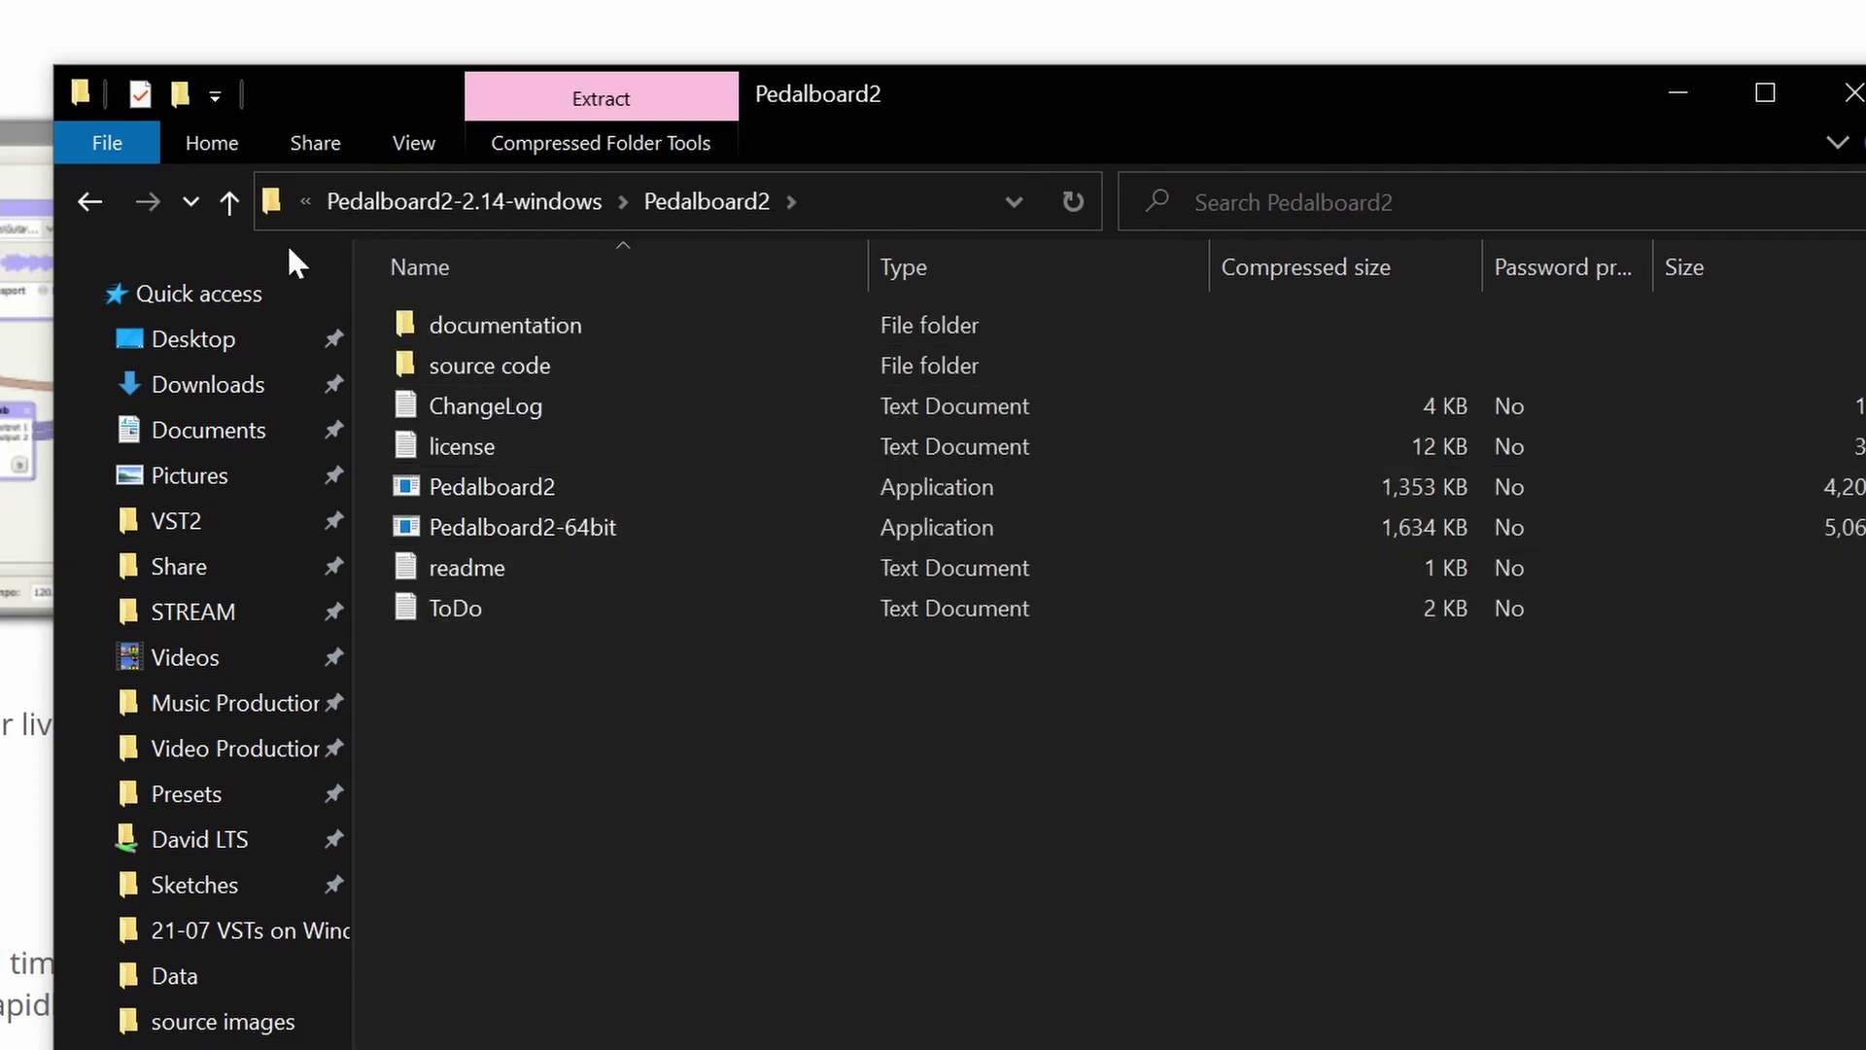
pyautogui.click(88, 201)
pyautogui.moveTo(486, 328); pyautogui.dragTo(287, 442)
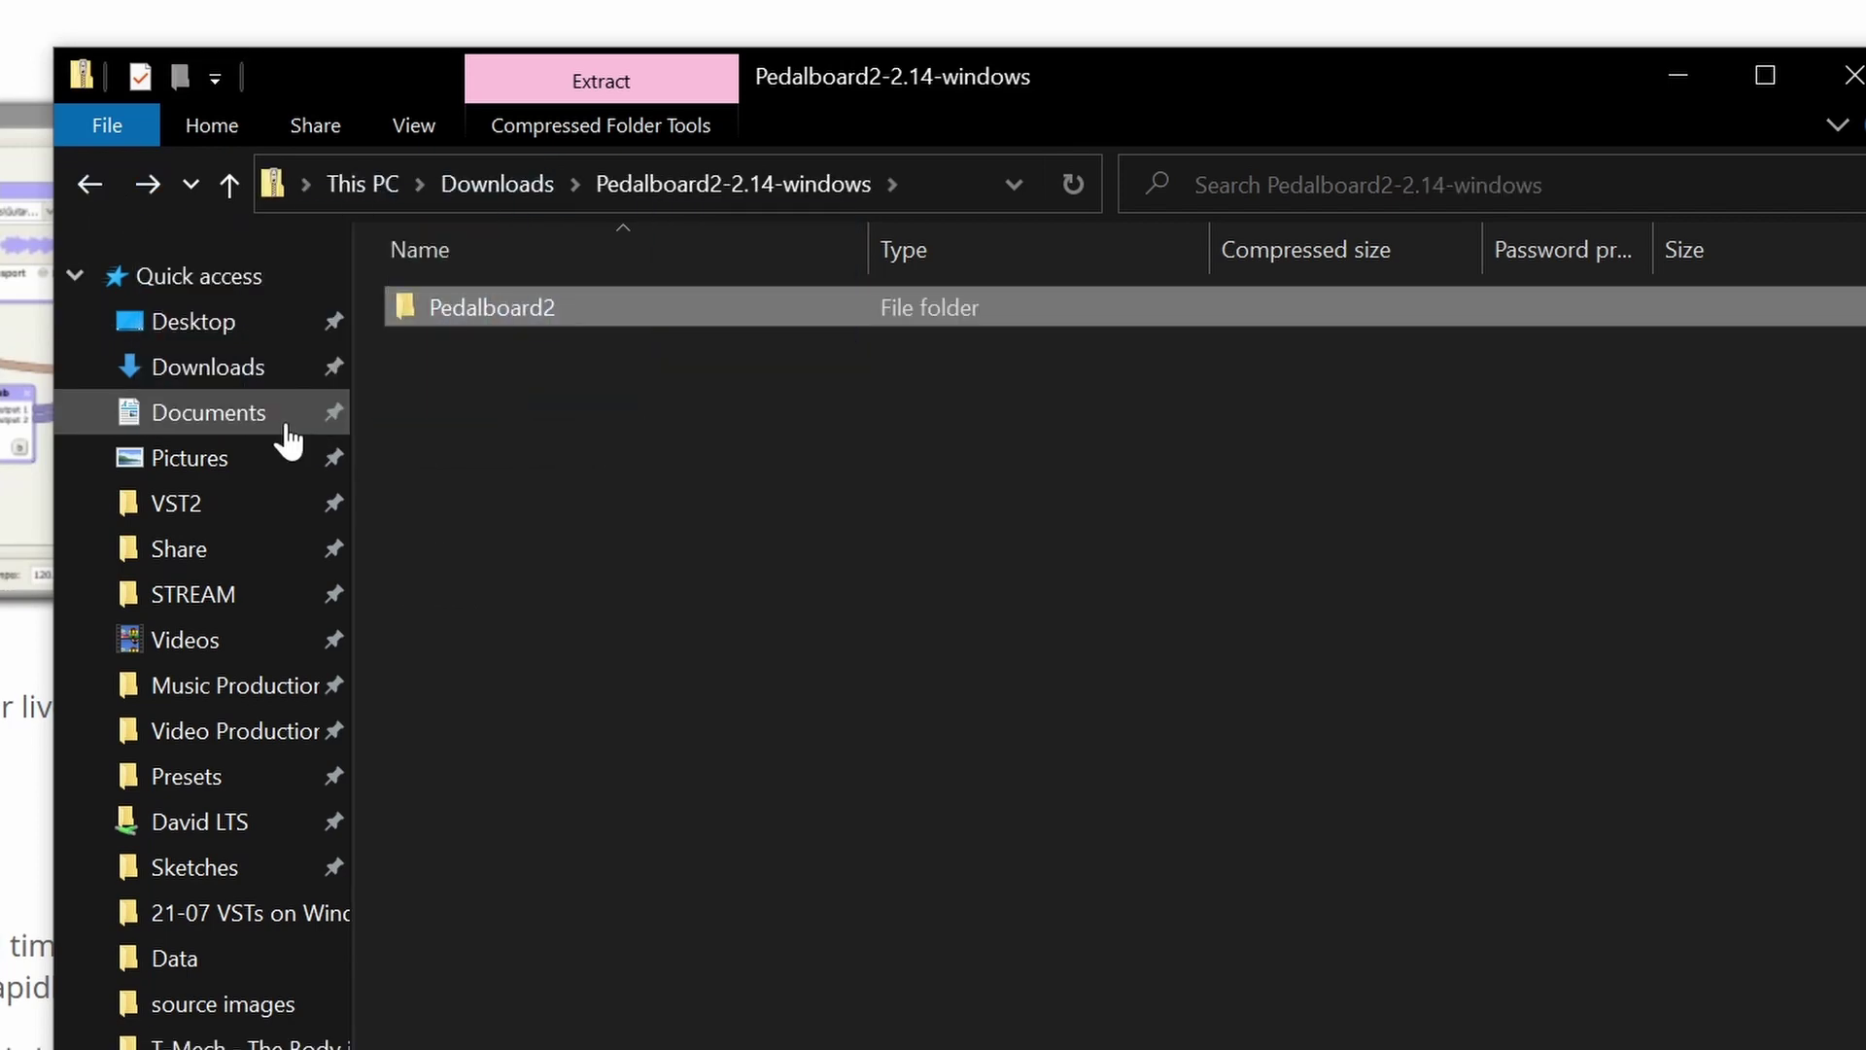
# - Open the extracted Pedalboard2 folder in Documents and launch the Pedalboard2-64bit application
pyautogui.click(285, 432)
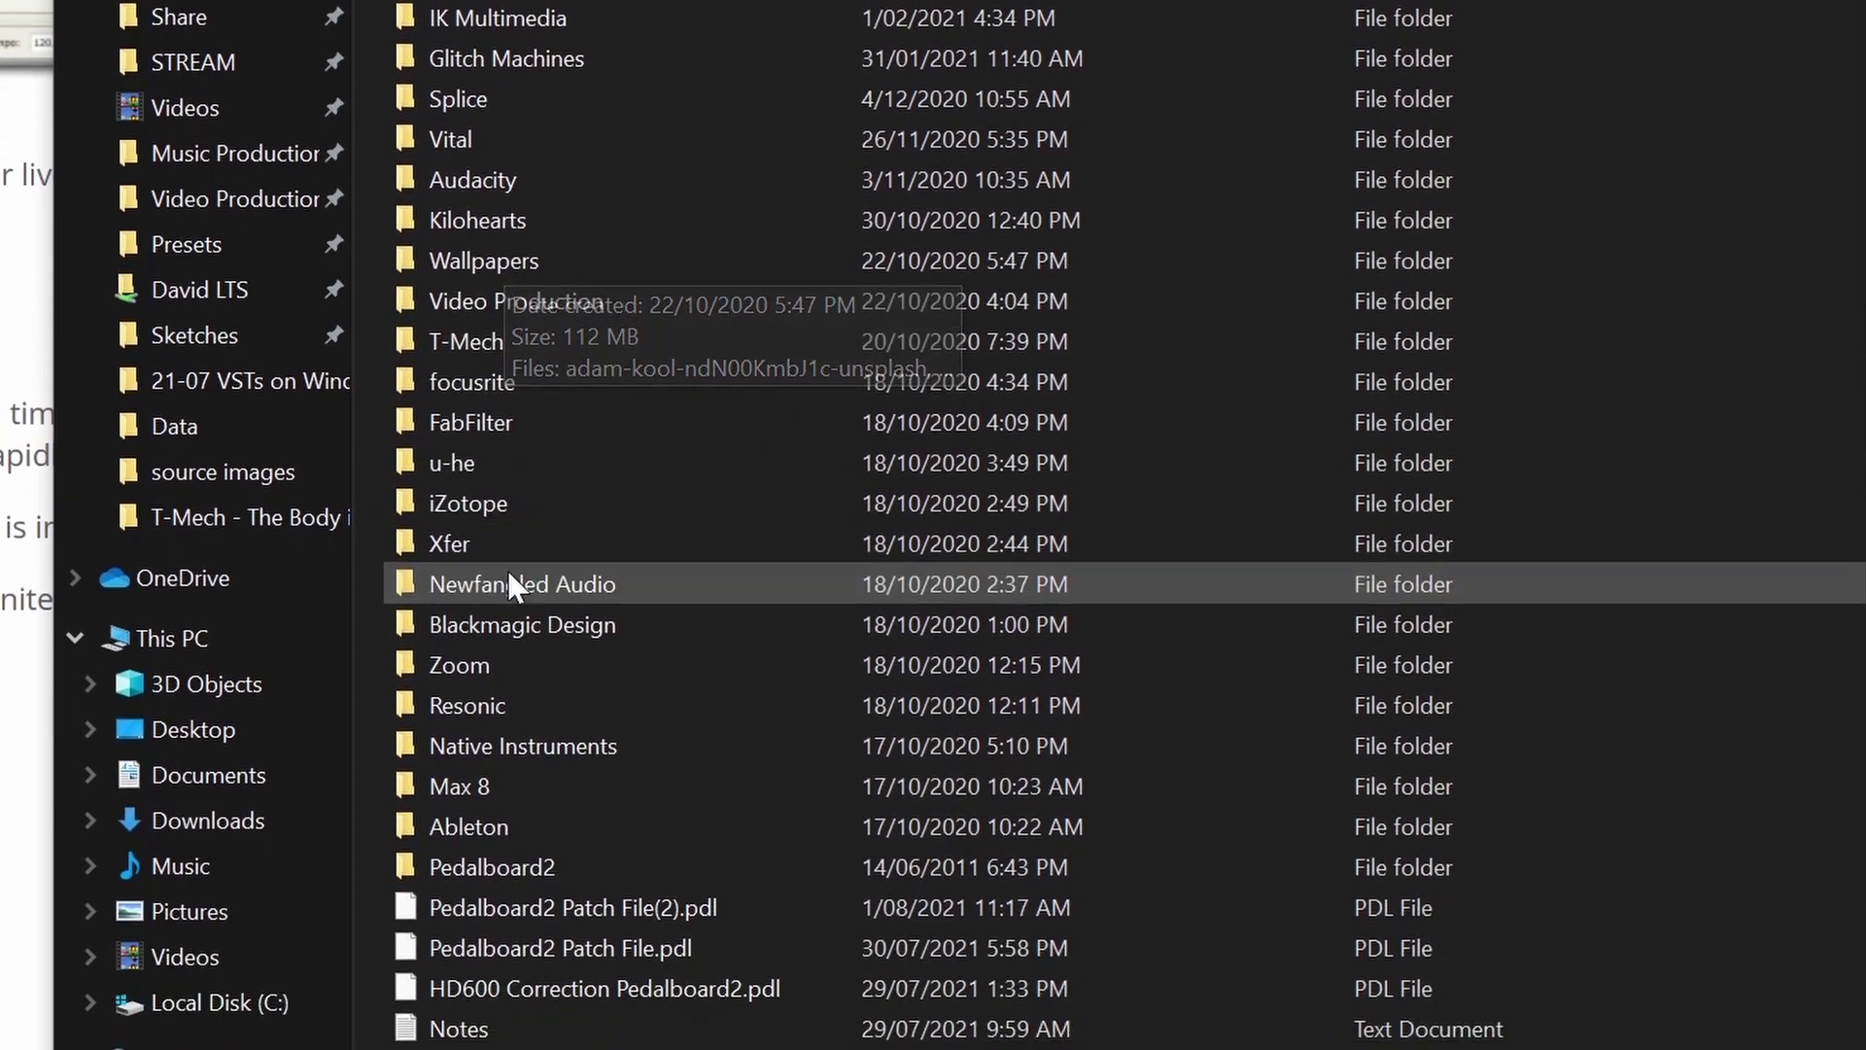
pyautogui.doubleClick(506, 876)
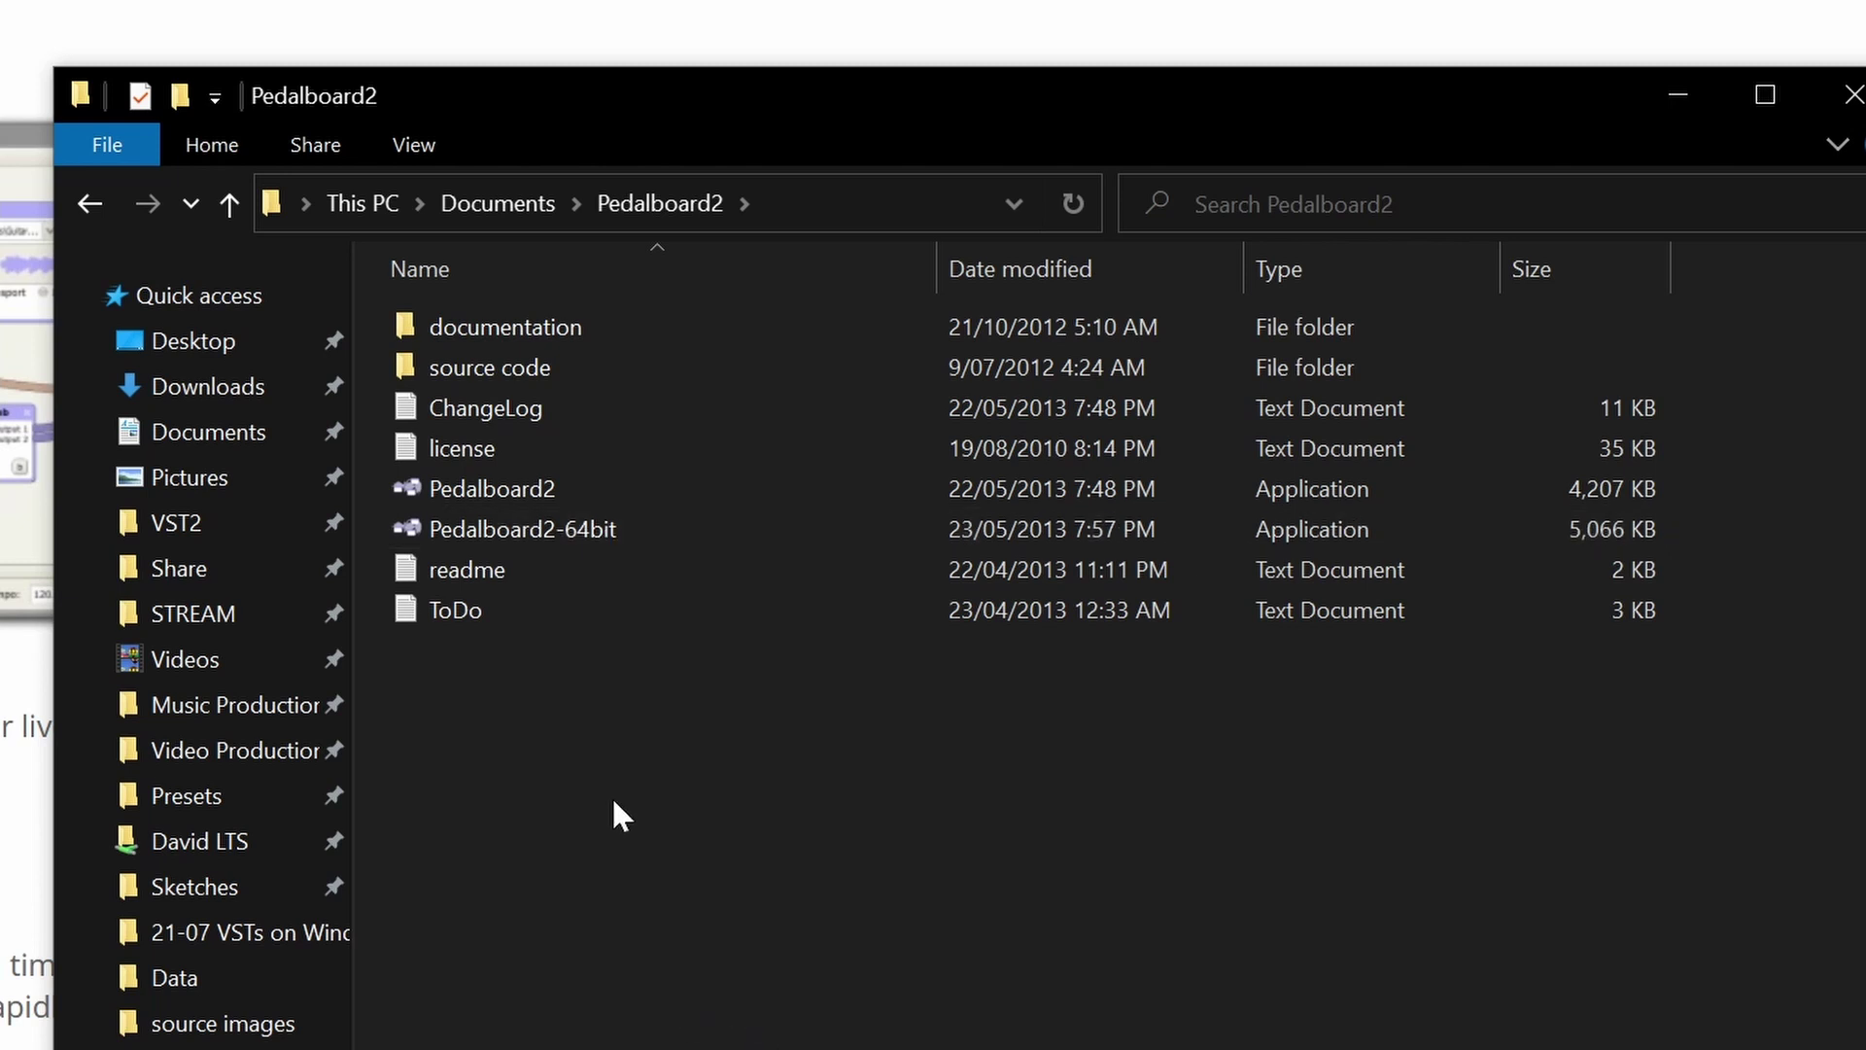
pyautogui.doubleClick(568, 533)
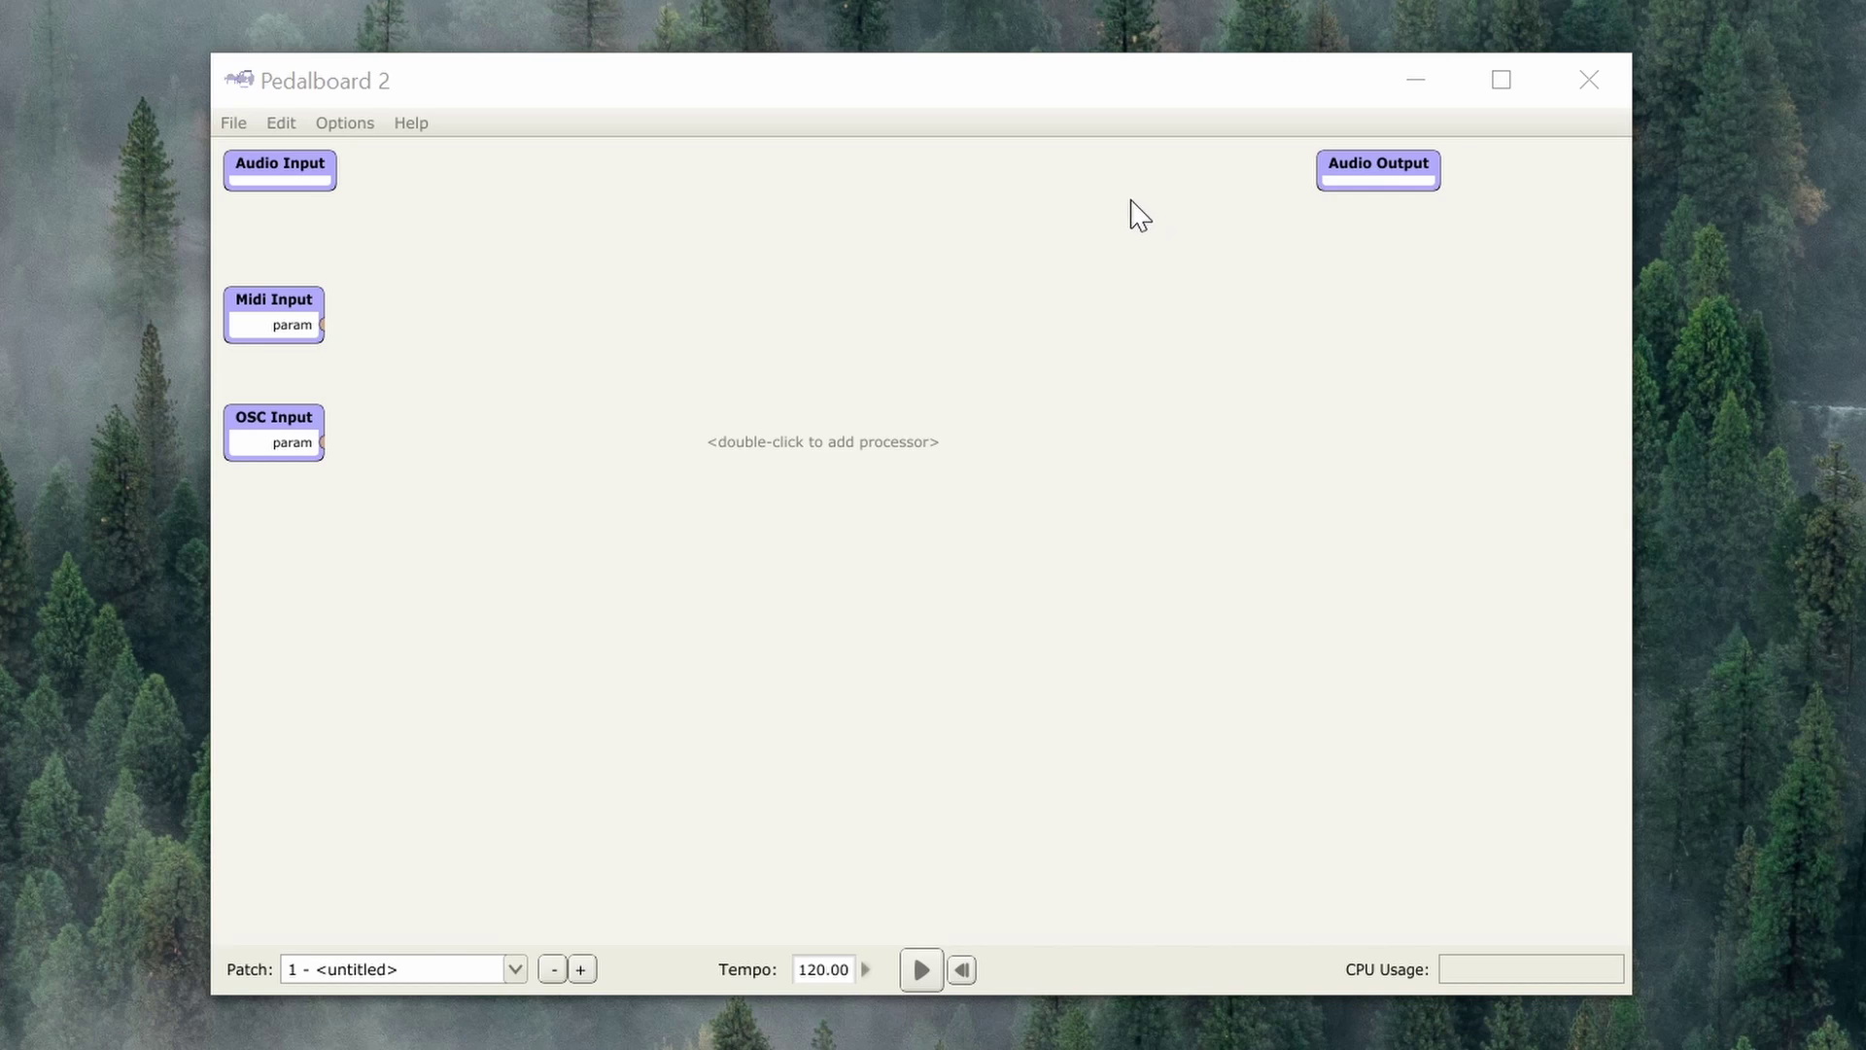
# - Configure the audio settings with CABLE Output (VB-Audio Virtual Cable) as input and Speakers (2- Focusrite Usb Audio) as output
pyautogui.click(474, 90)
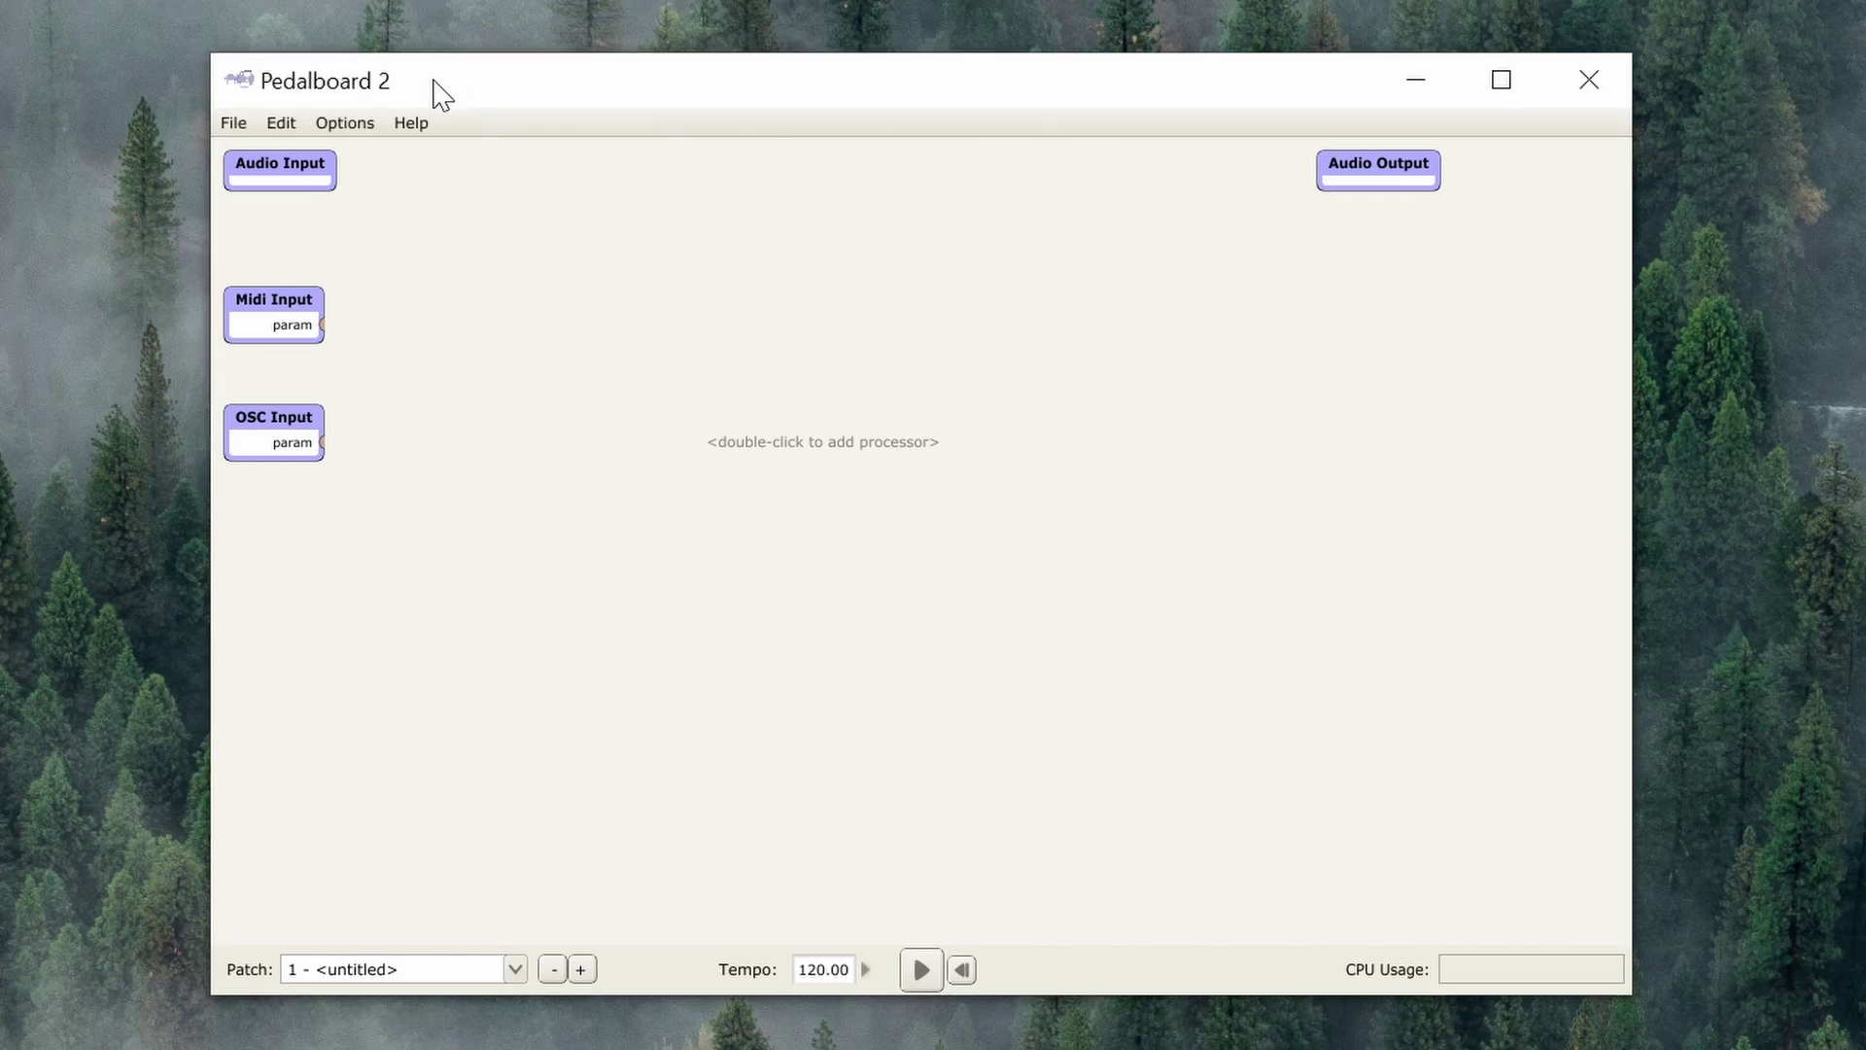
pyautogui.click(361, 125)
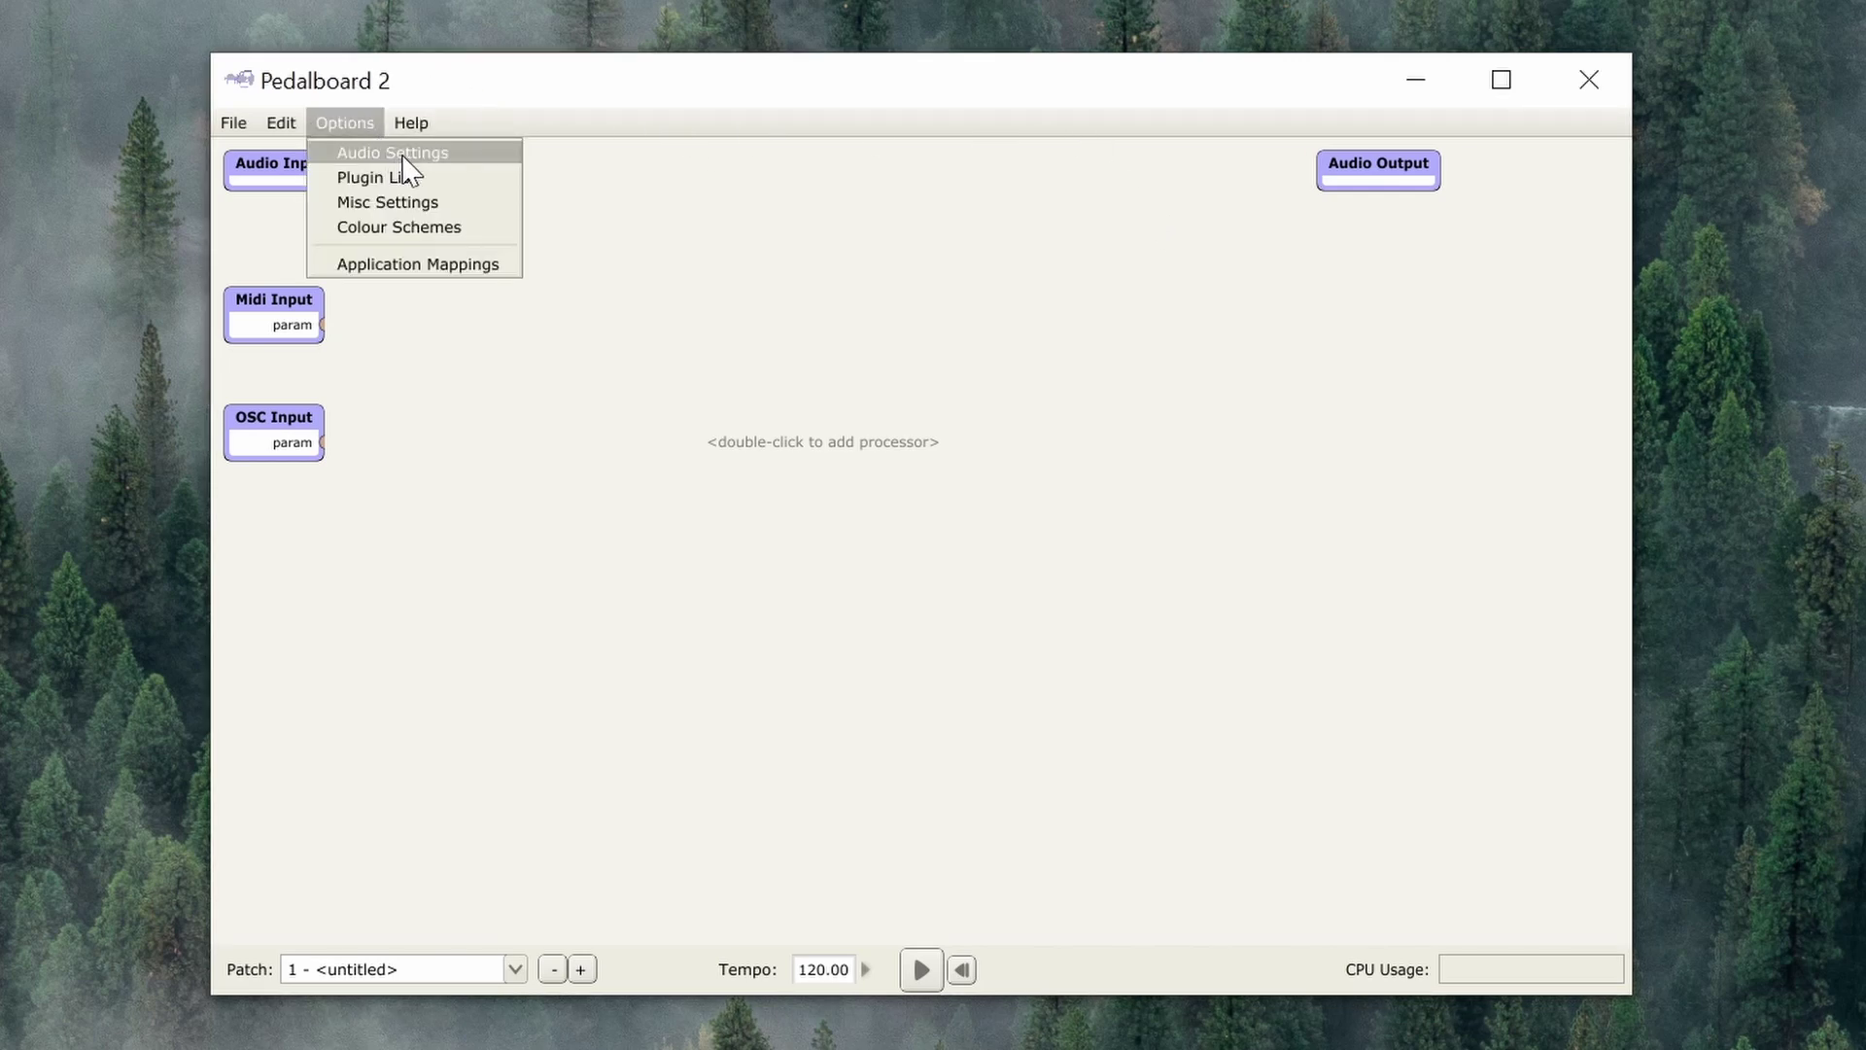
pyautogui.click(404, 155)
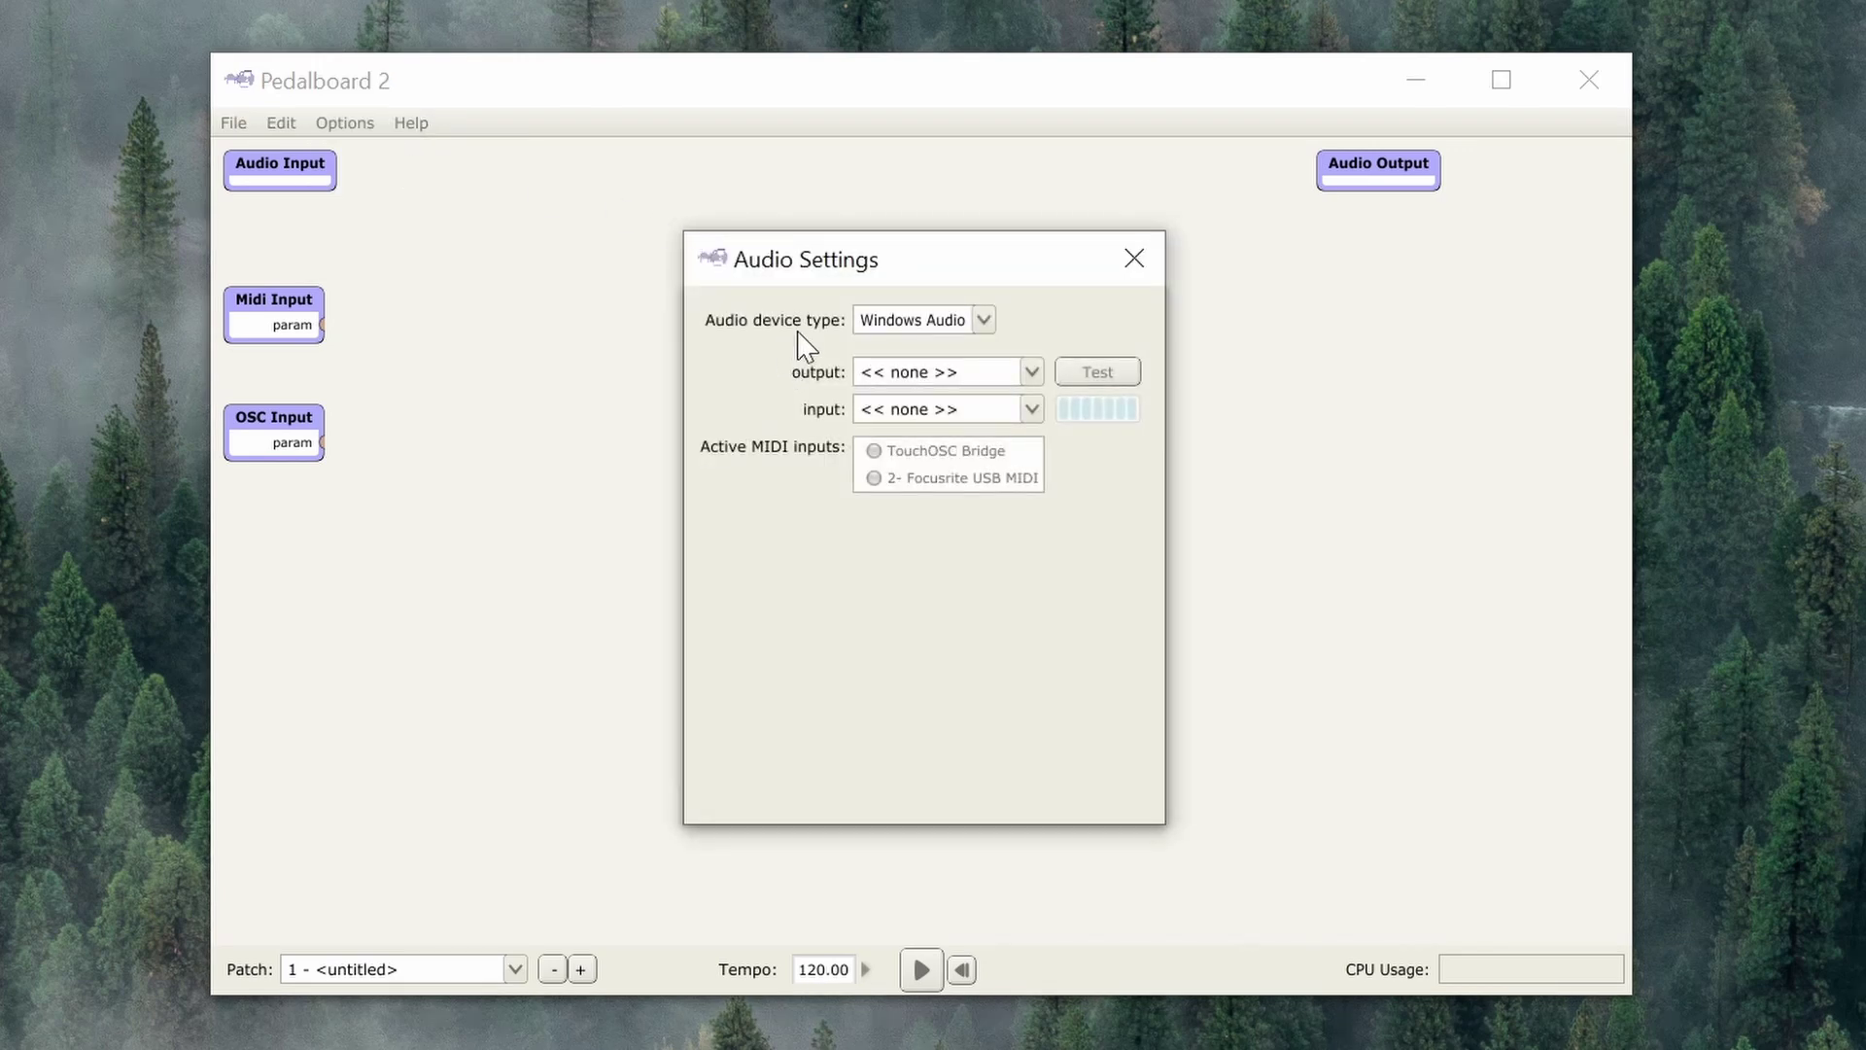
pyautogui.click(1034, 414)
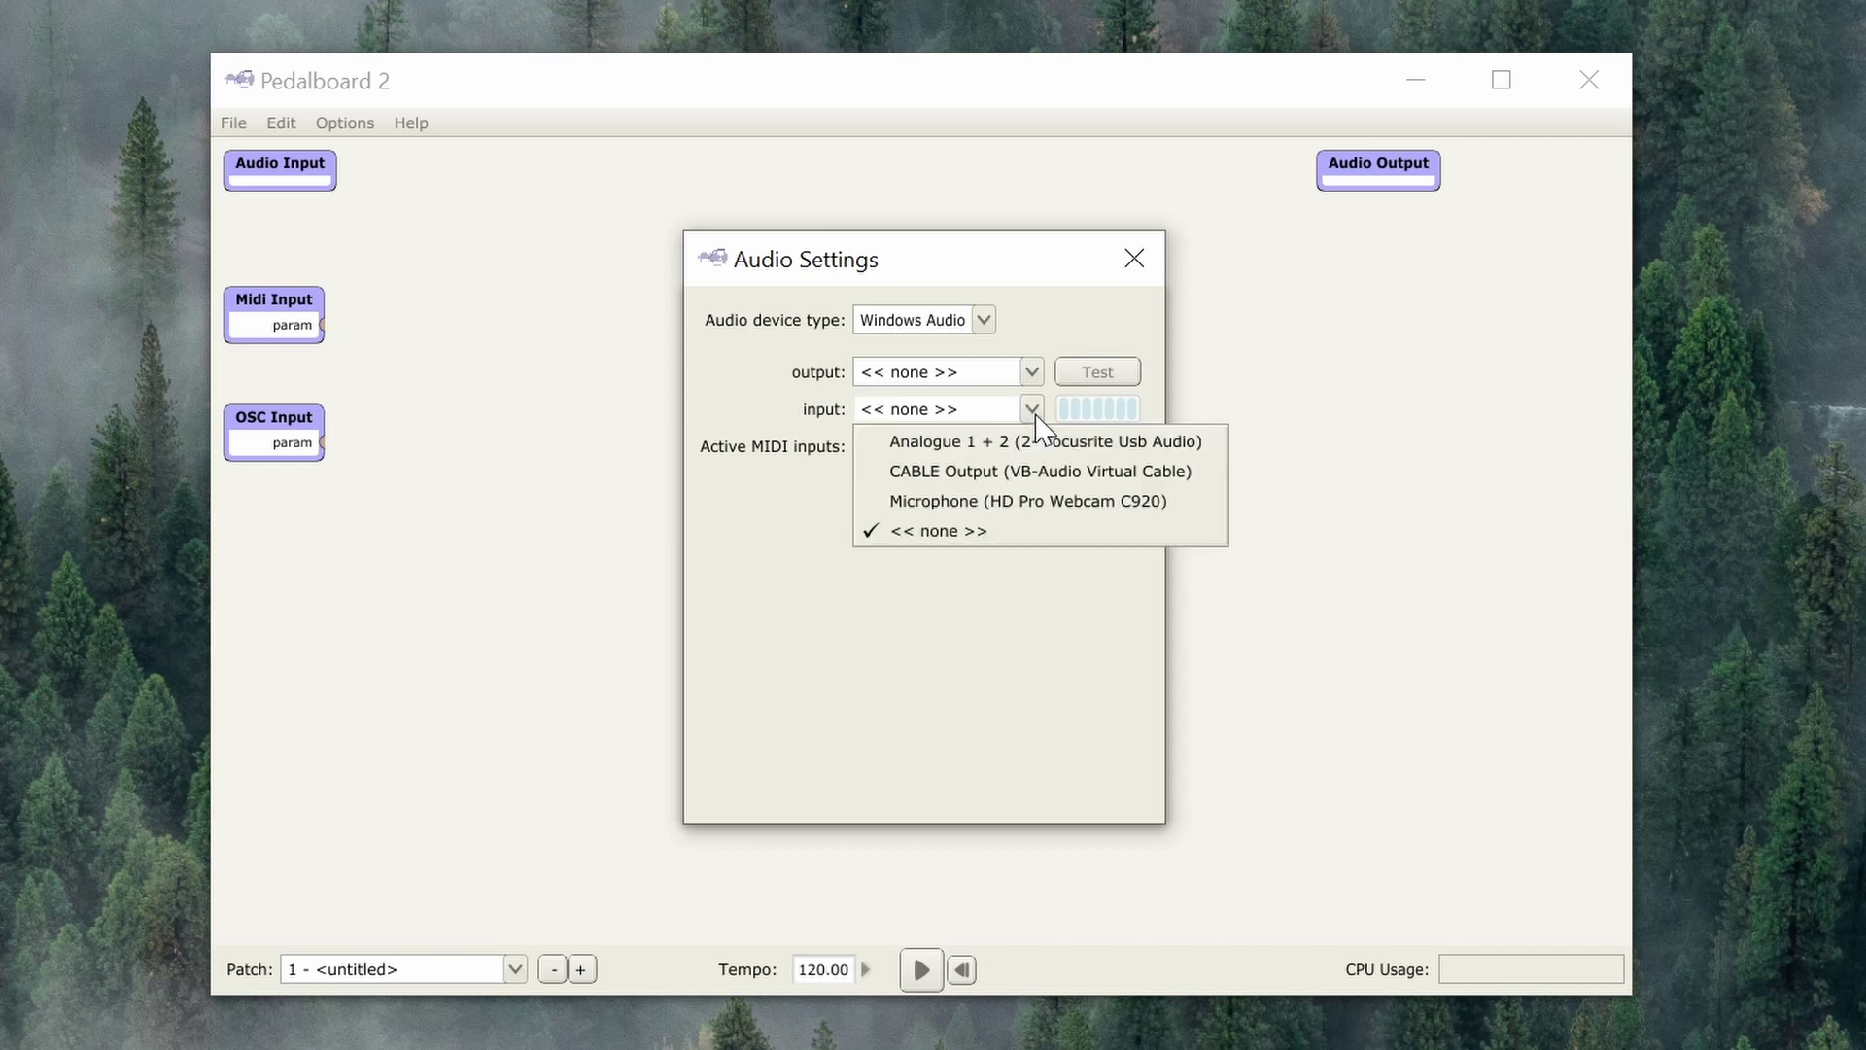
pyautogui.click(1027, 474)
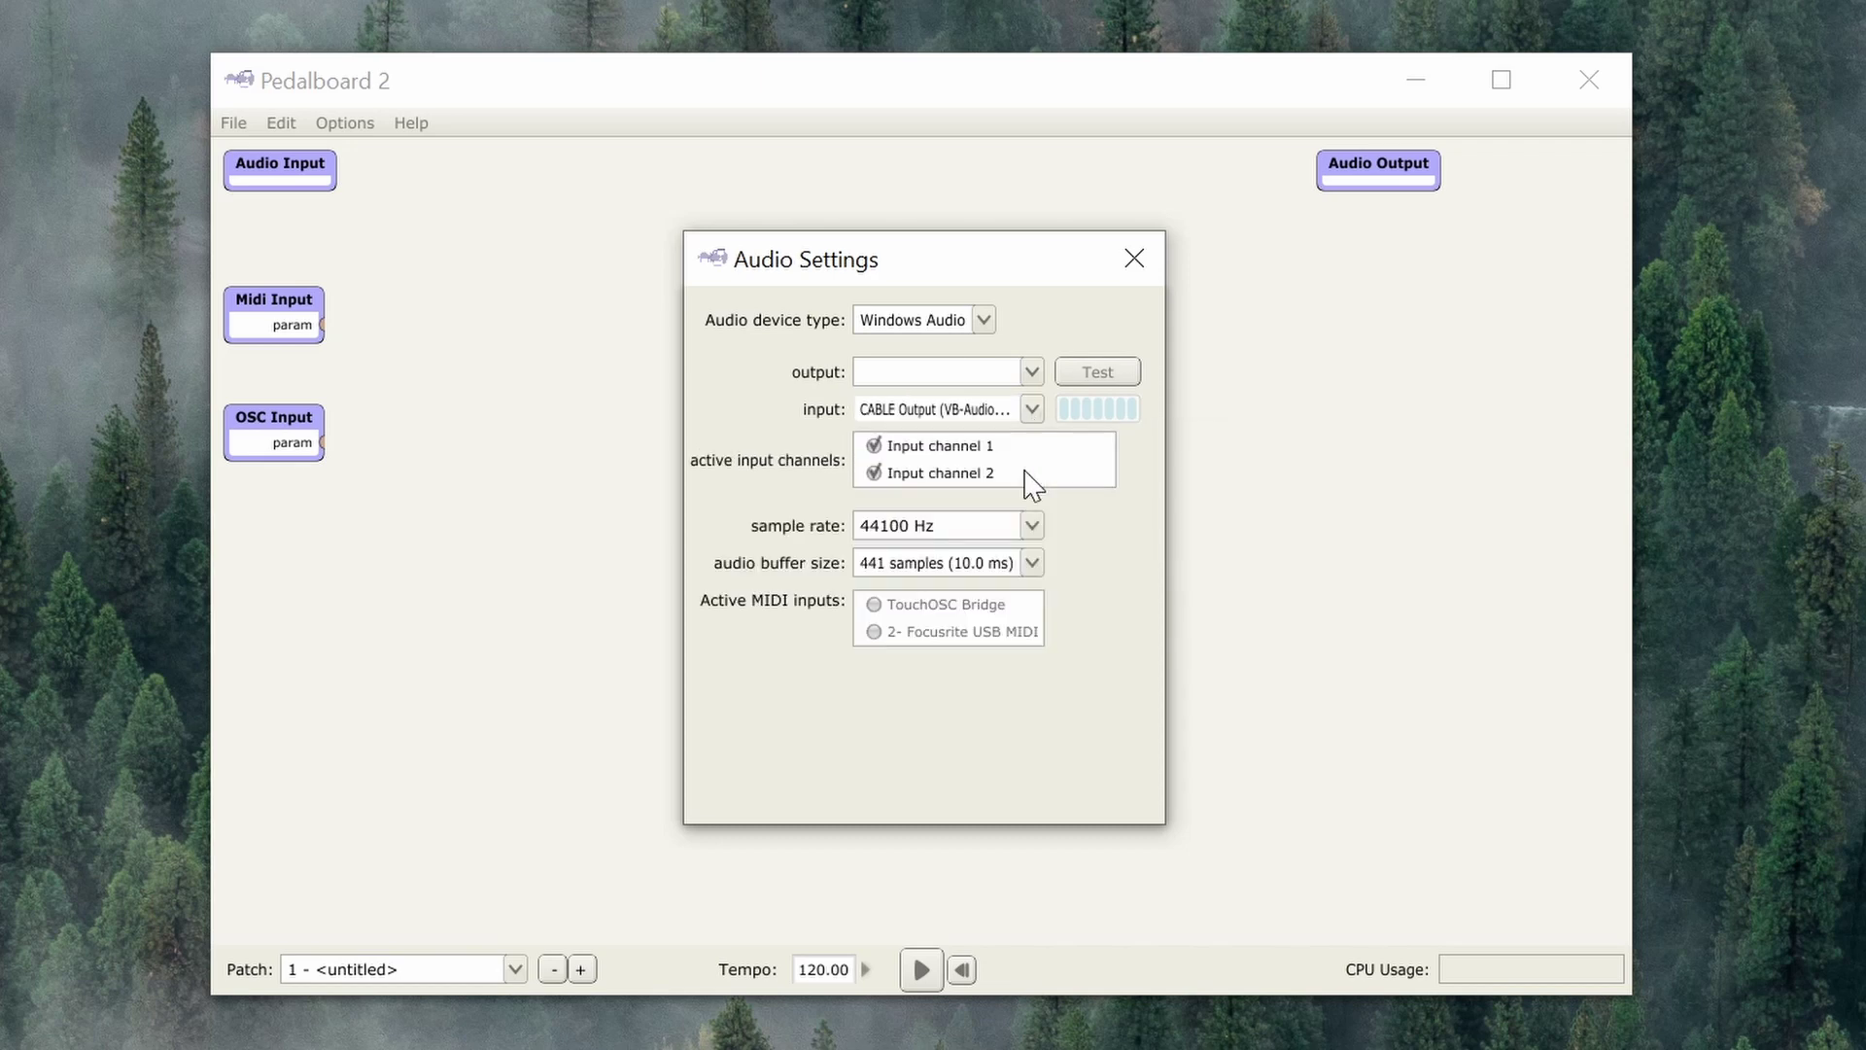
pyautogui.click(1033, 374)
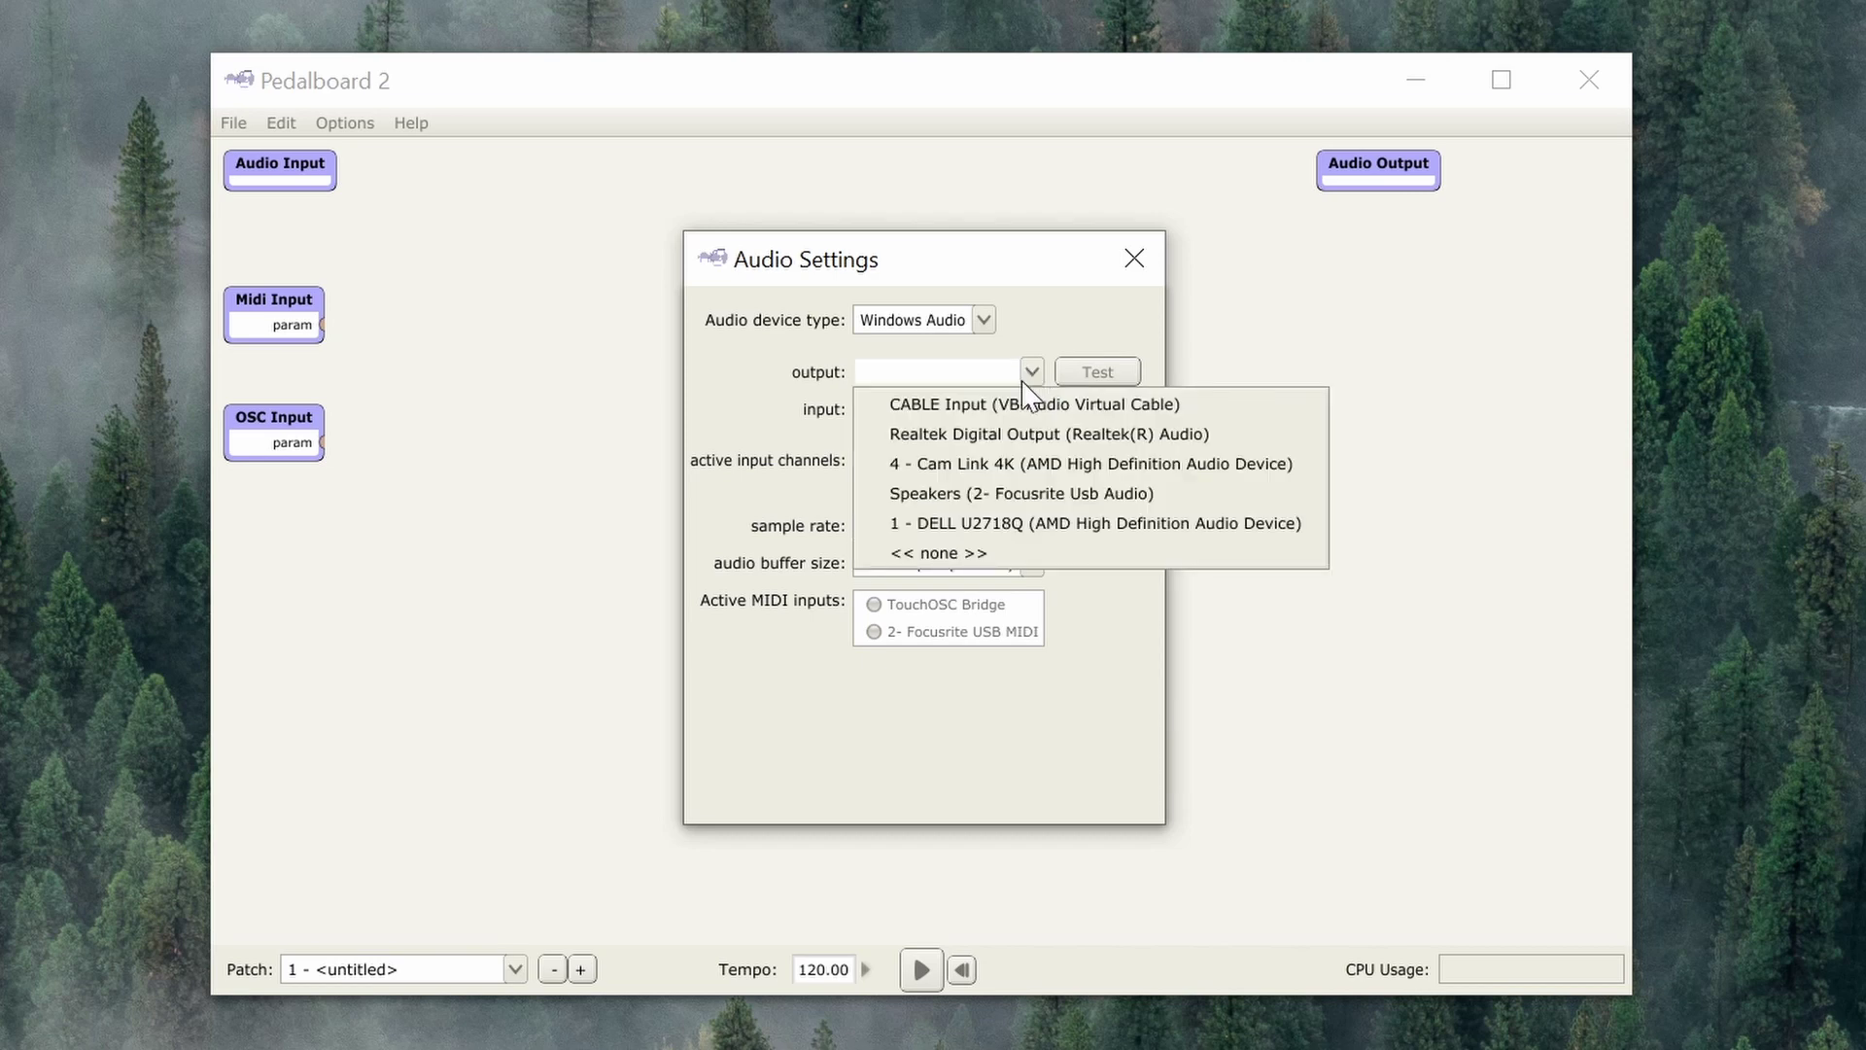
pyautogui.click(1022, 499)
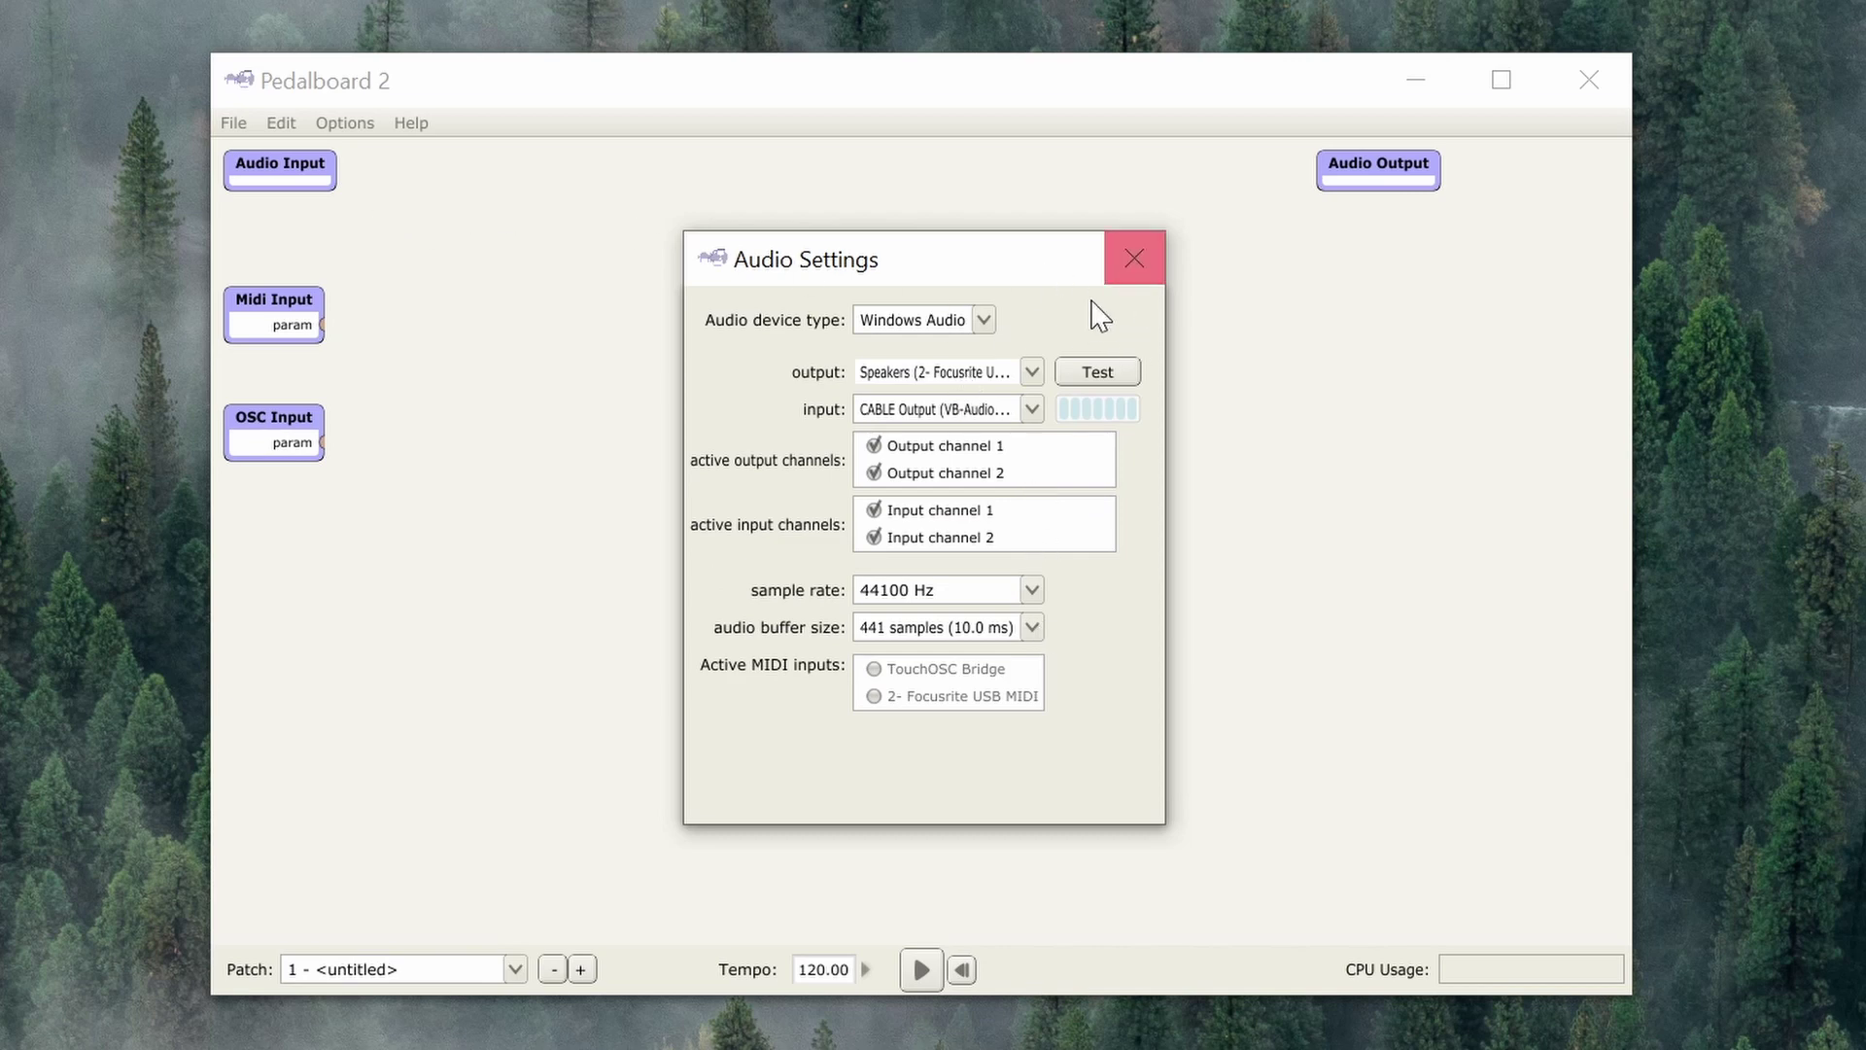
pyautogui.click(1131, 261)
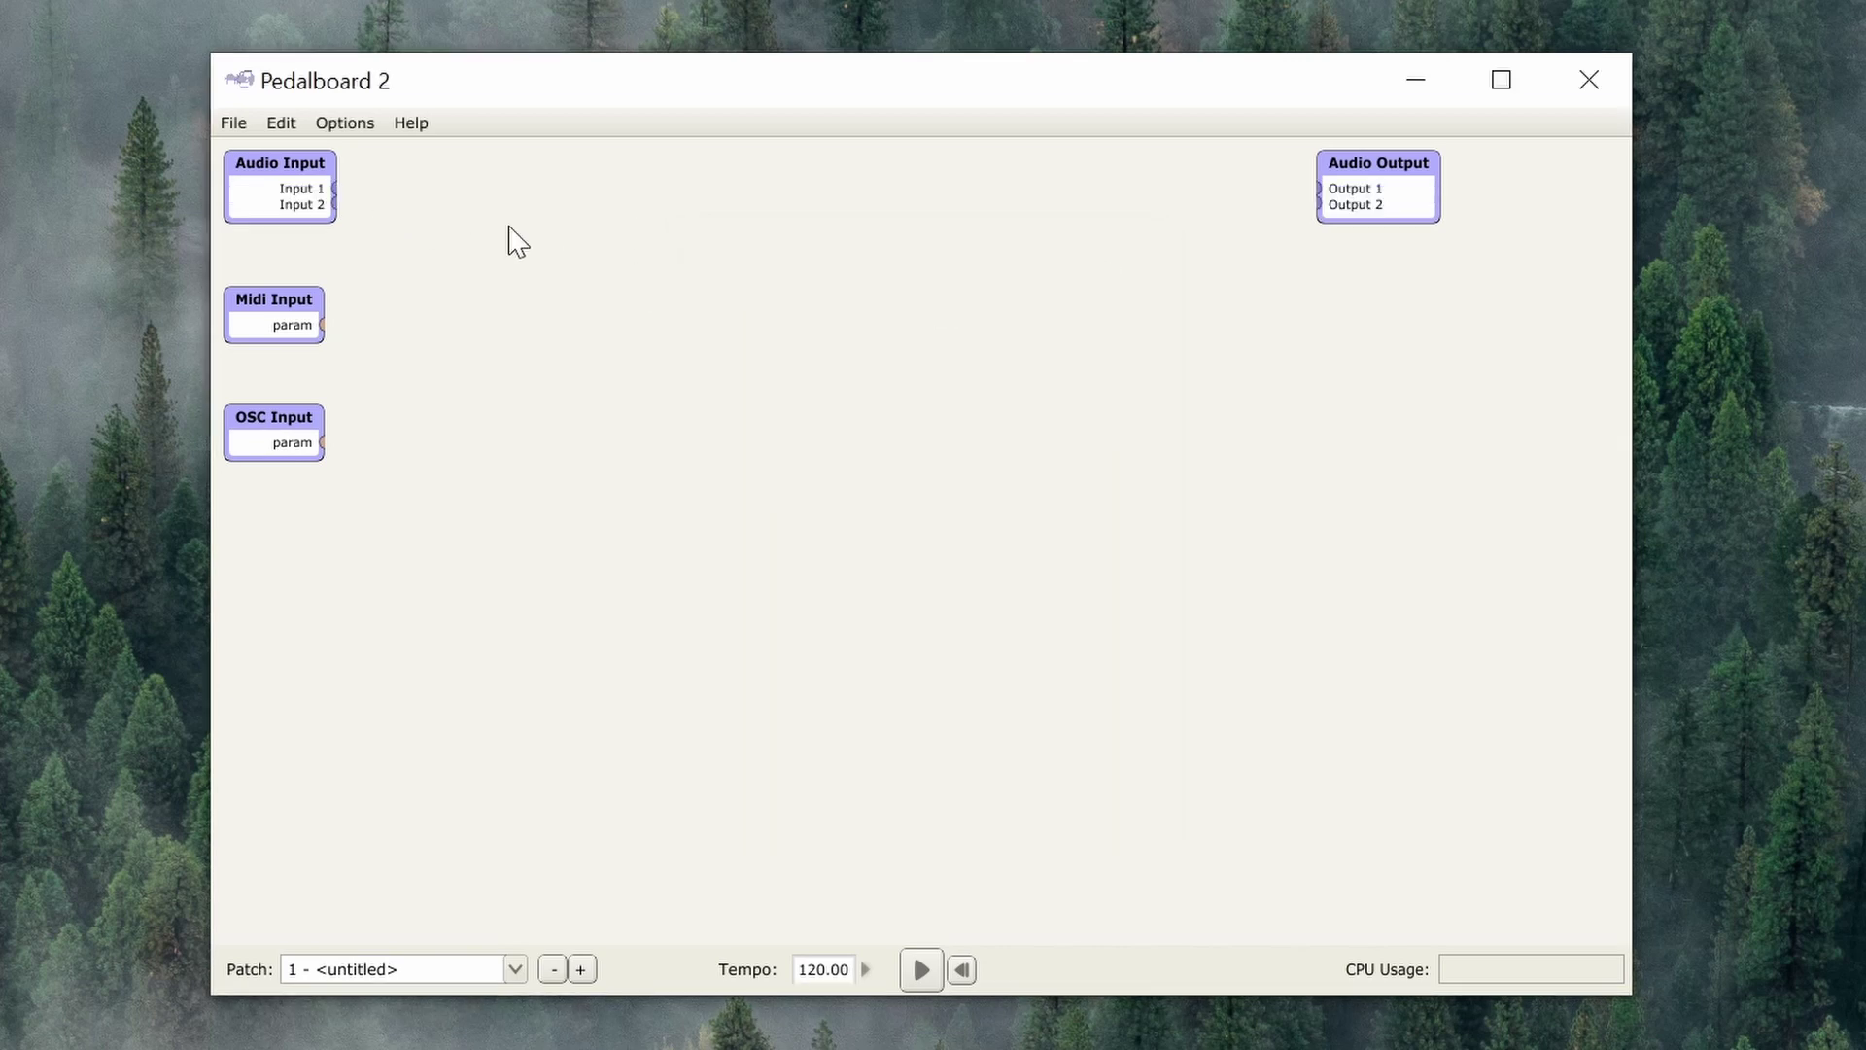
# - Open the plugin list and browse through the available VST plug-ins
pyautogui.click(360, 125)
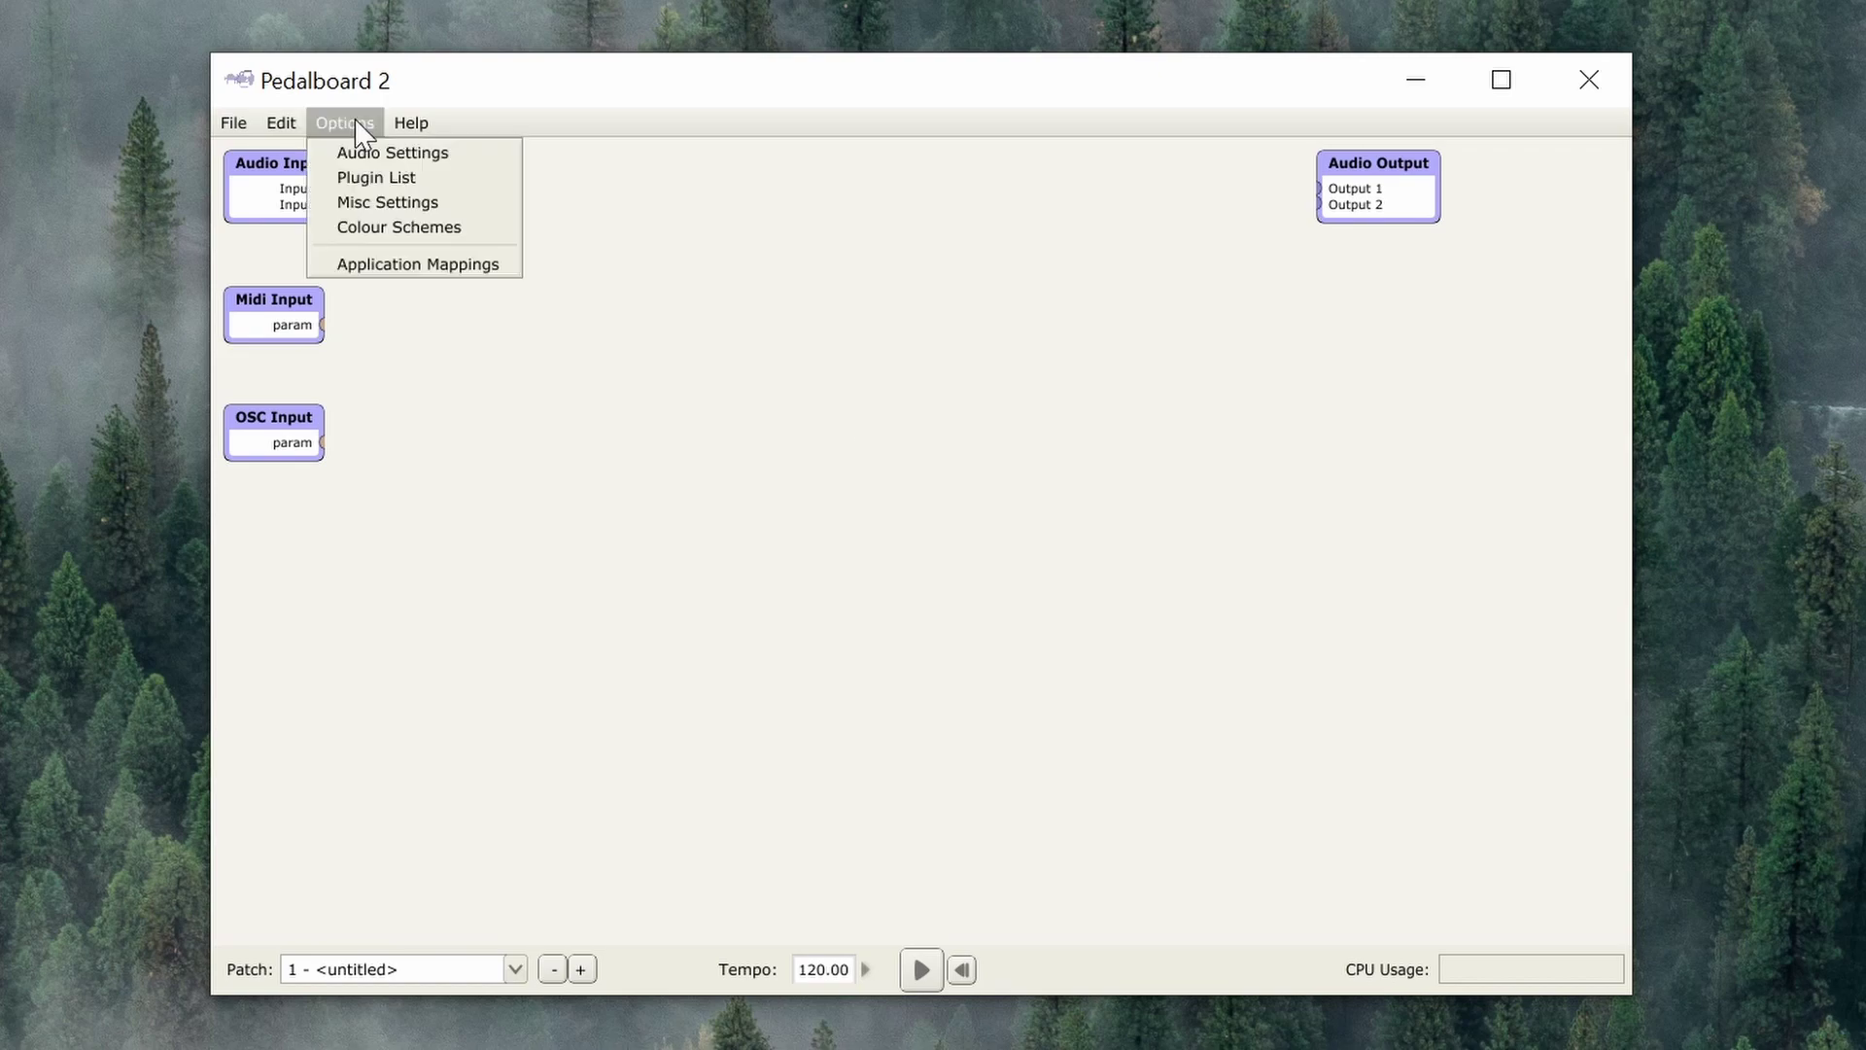
pyautogui.click(408, 183)
pyautogui.scroll(-9, 1512, 671)
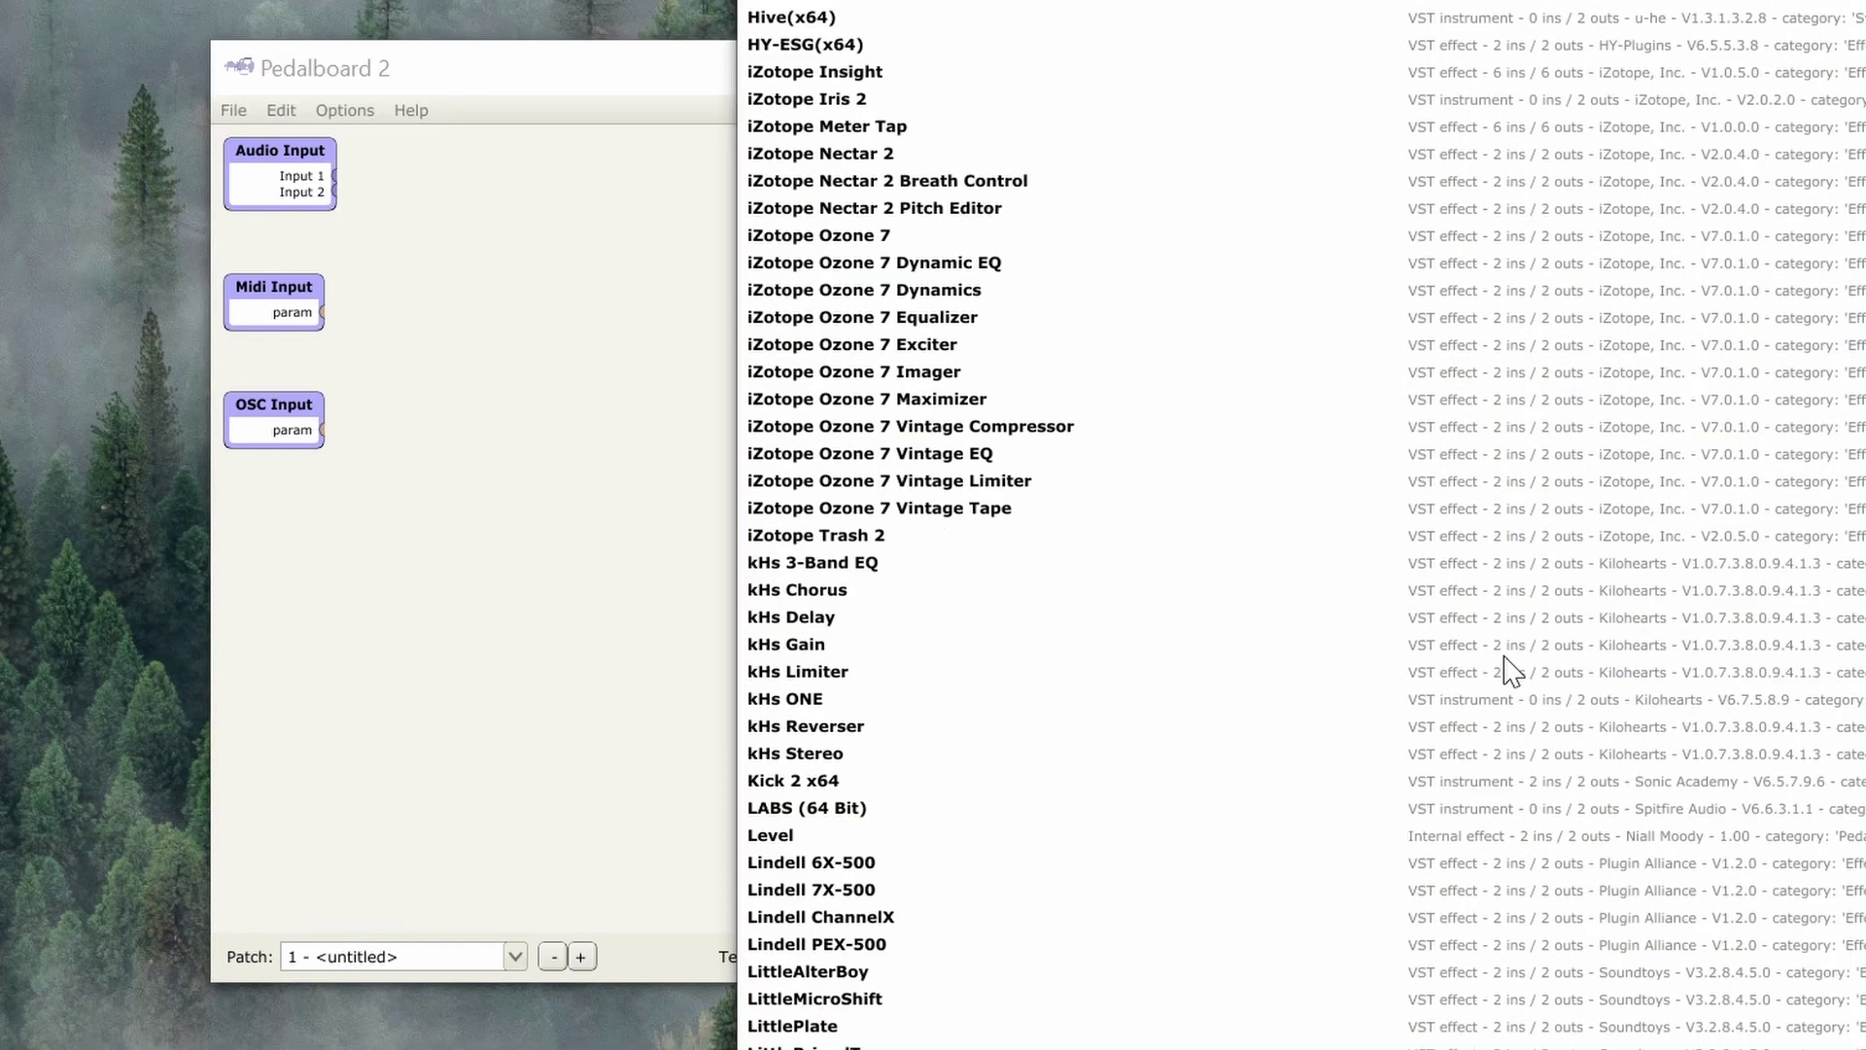
pyautogui.scroll(-8, 1458, 681)
pyautogui.scroll(15, 1419, 645)
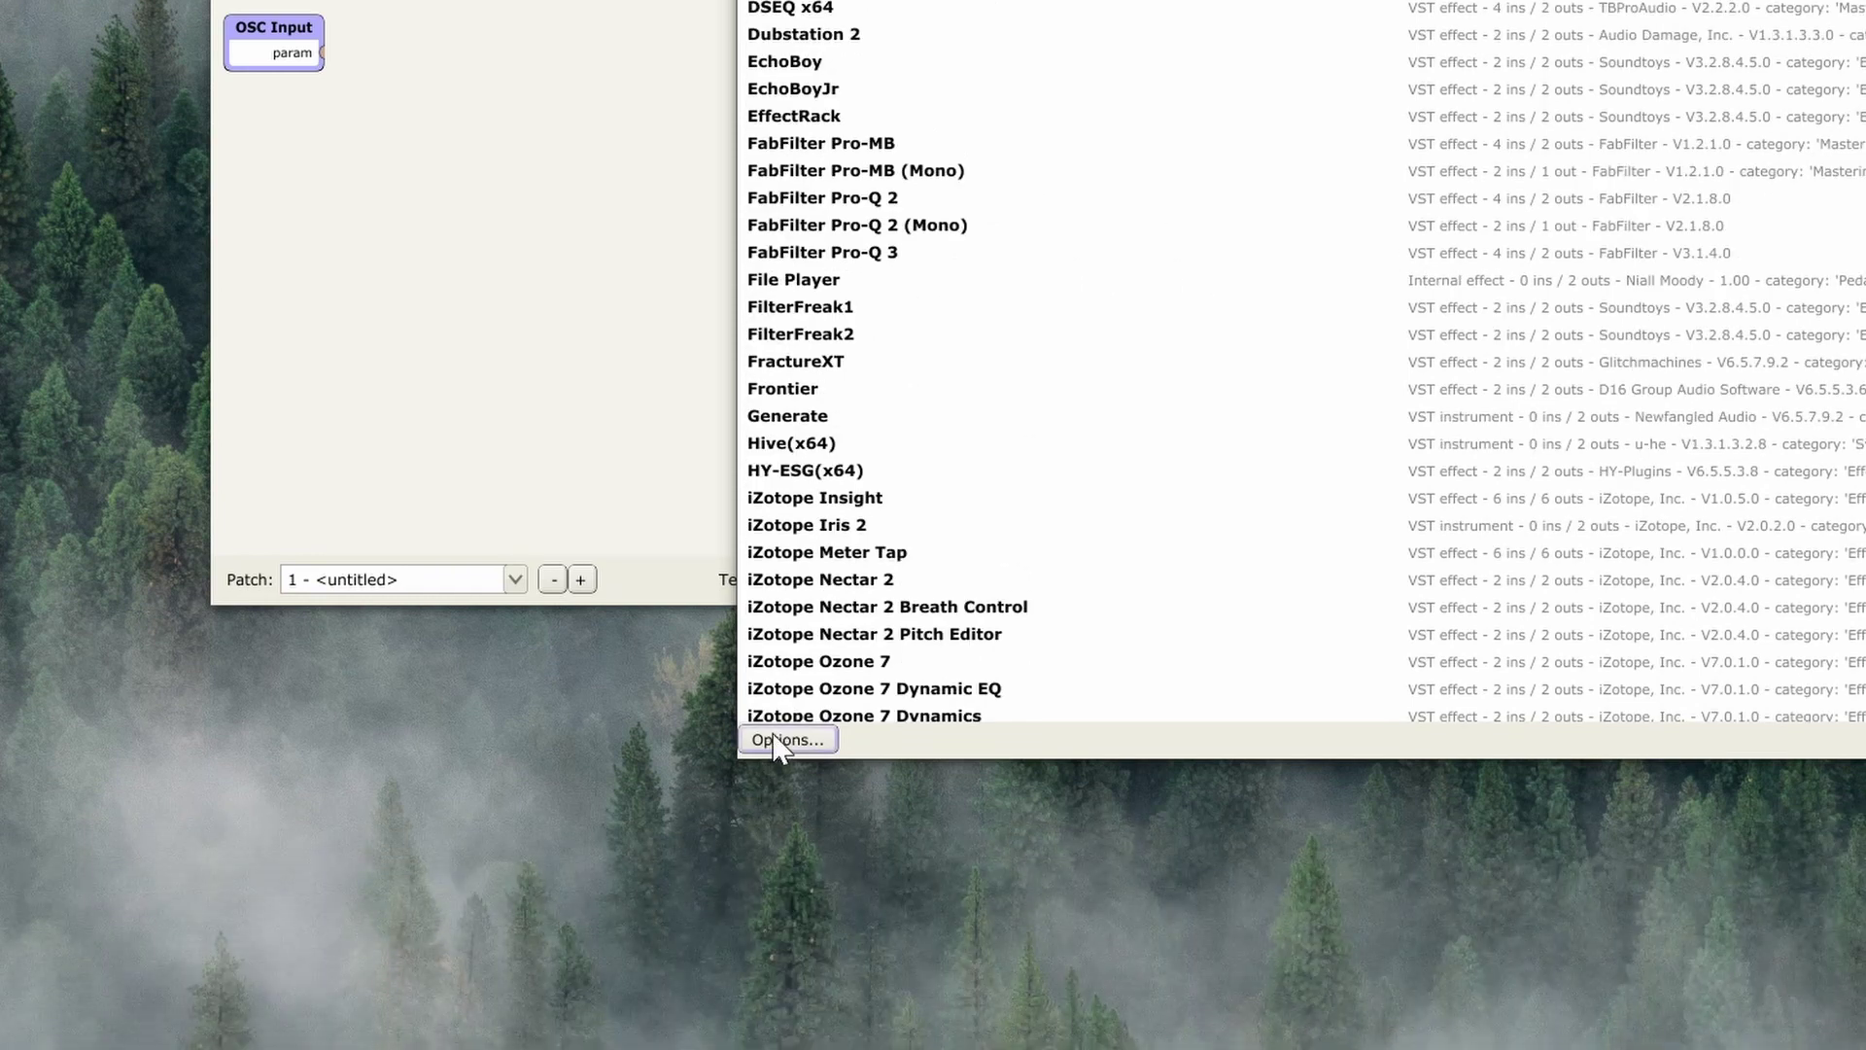
# - Check which folders are scanned for new or updated VST plug-ins, and cancel without scanning
pyautogui.click(783, 915)
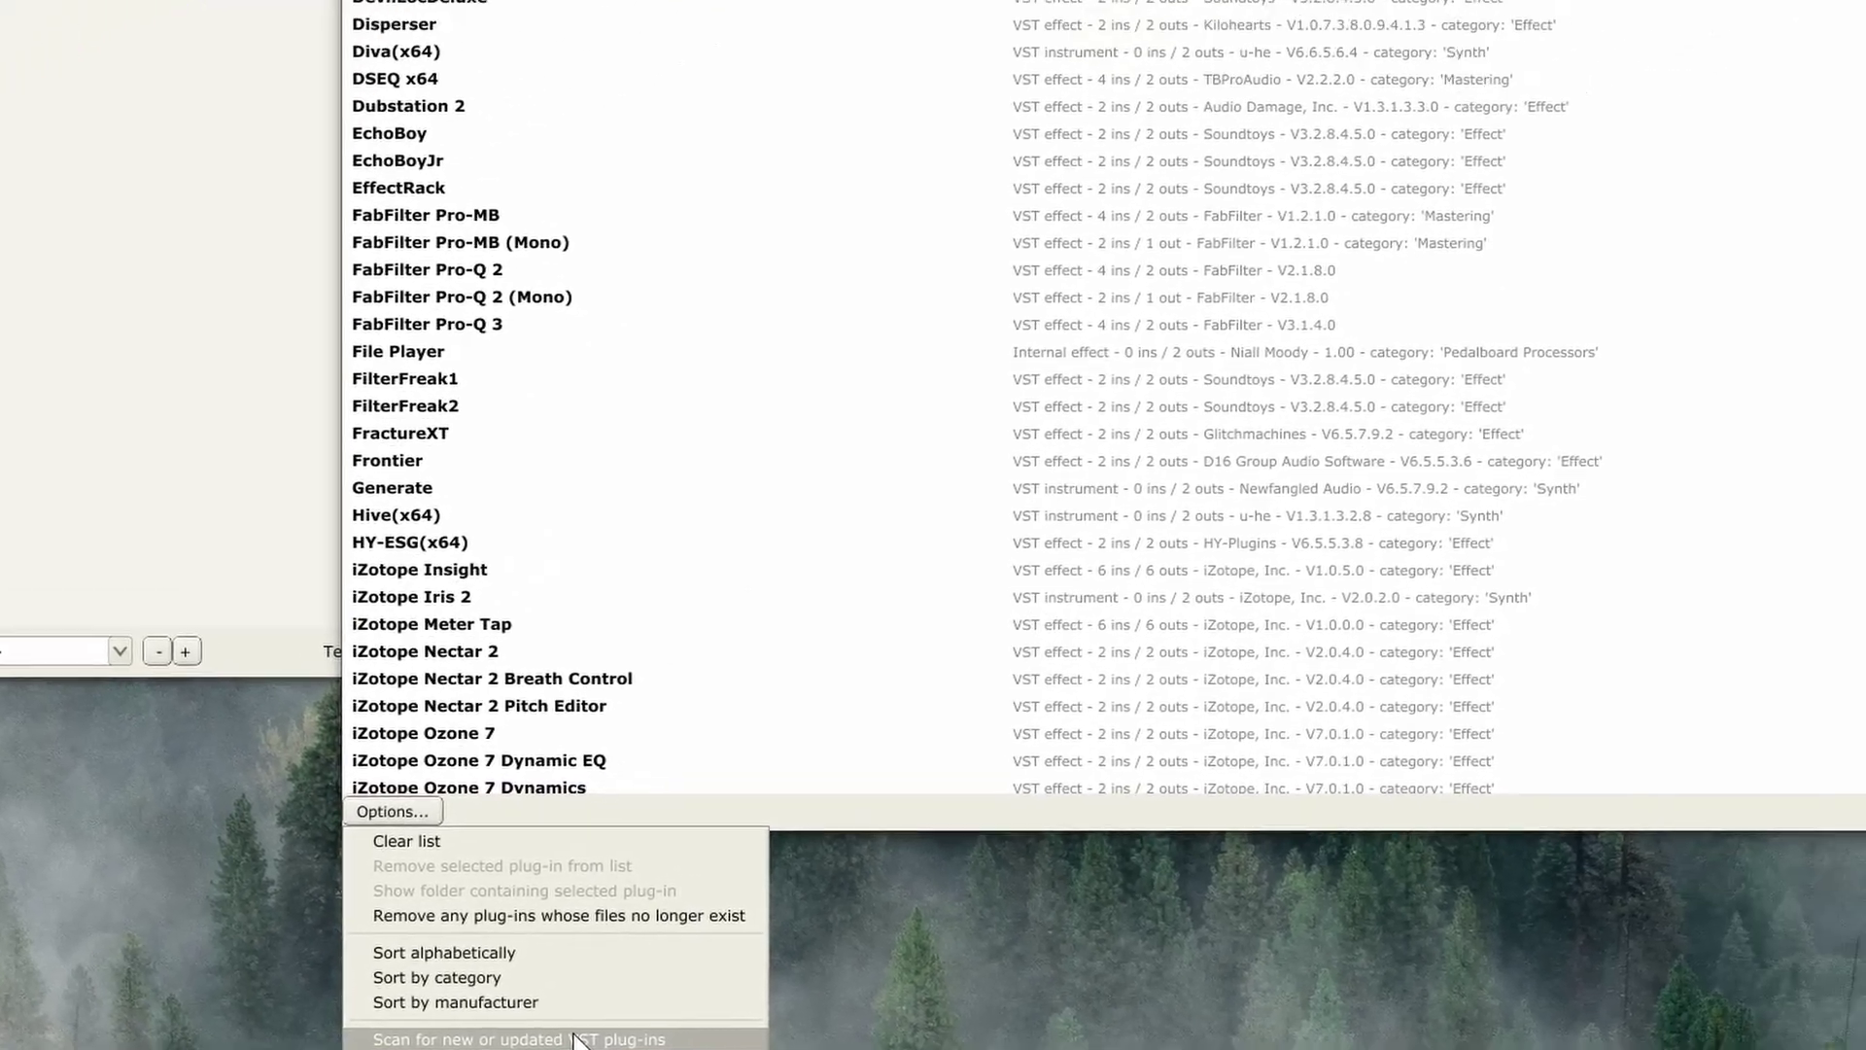
pyautogui.click(574, 1039)
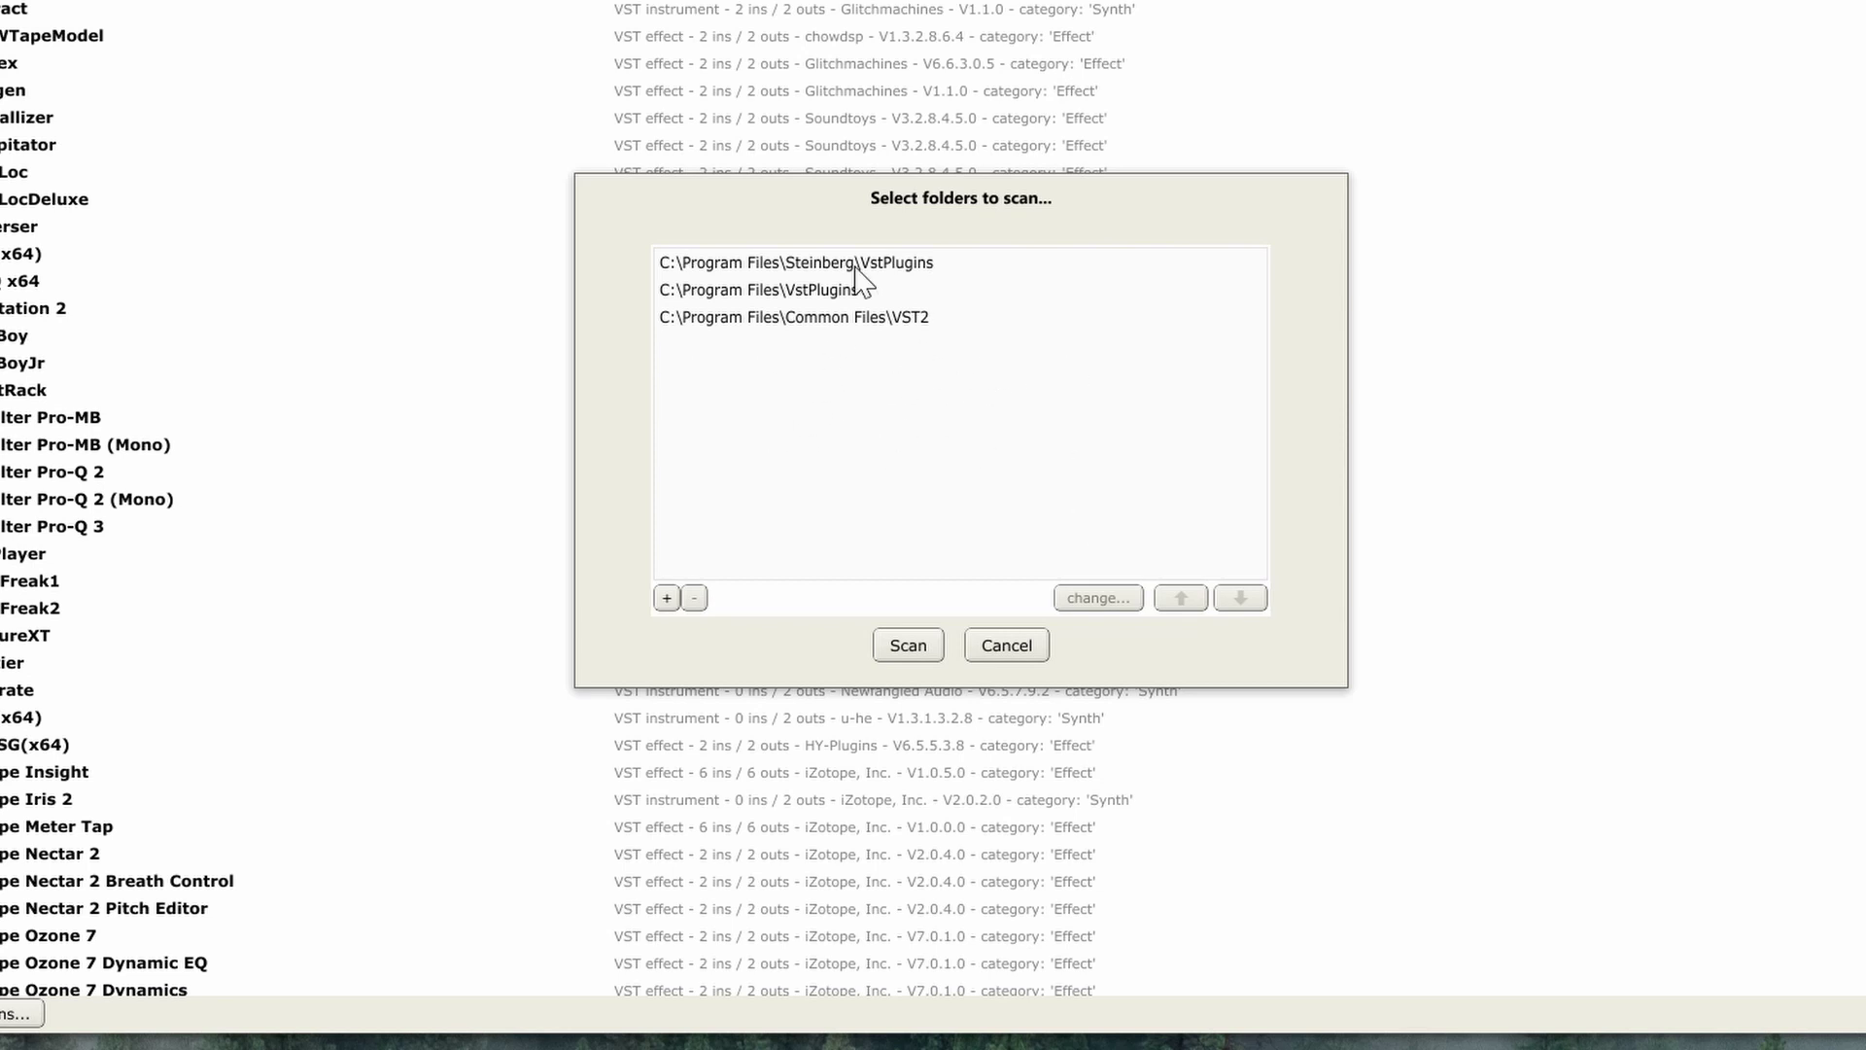
pyautogui.click(1007, 647)
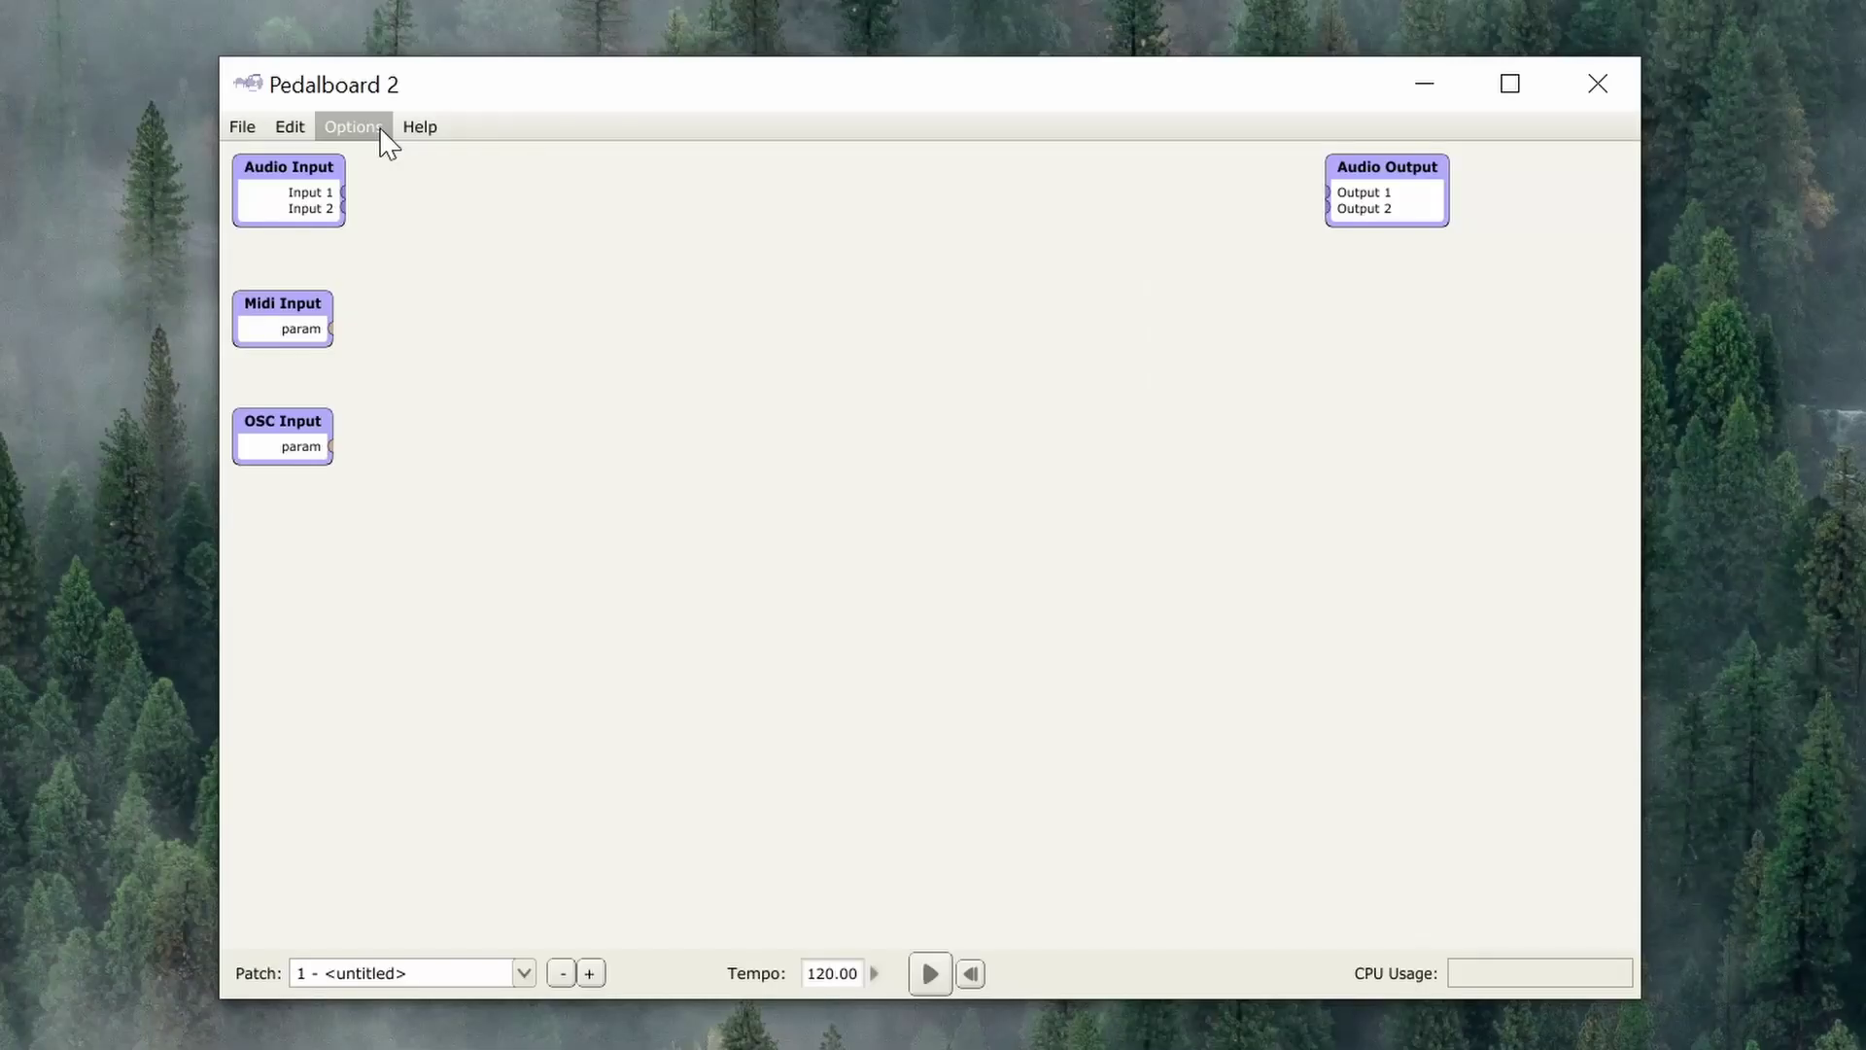
# - Toggle the Display tray icon and Start in tray options in the miscellaneous settings
pyautogui.click(381, 132)
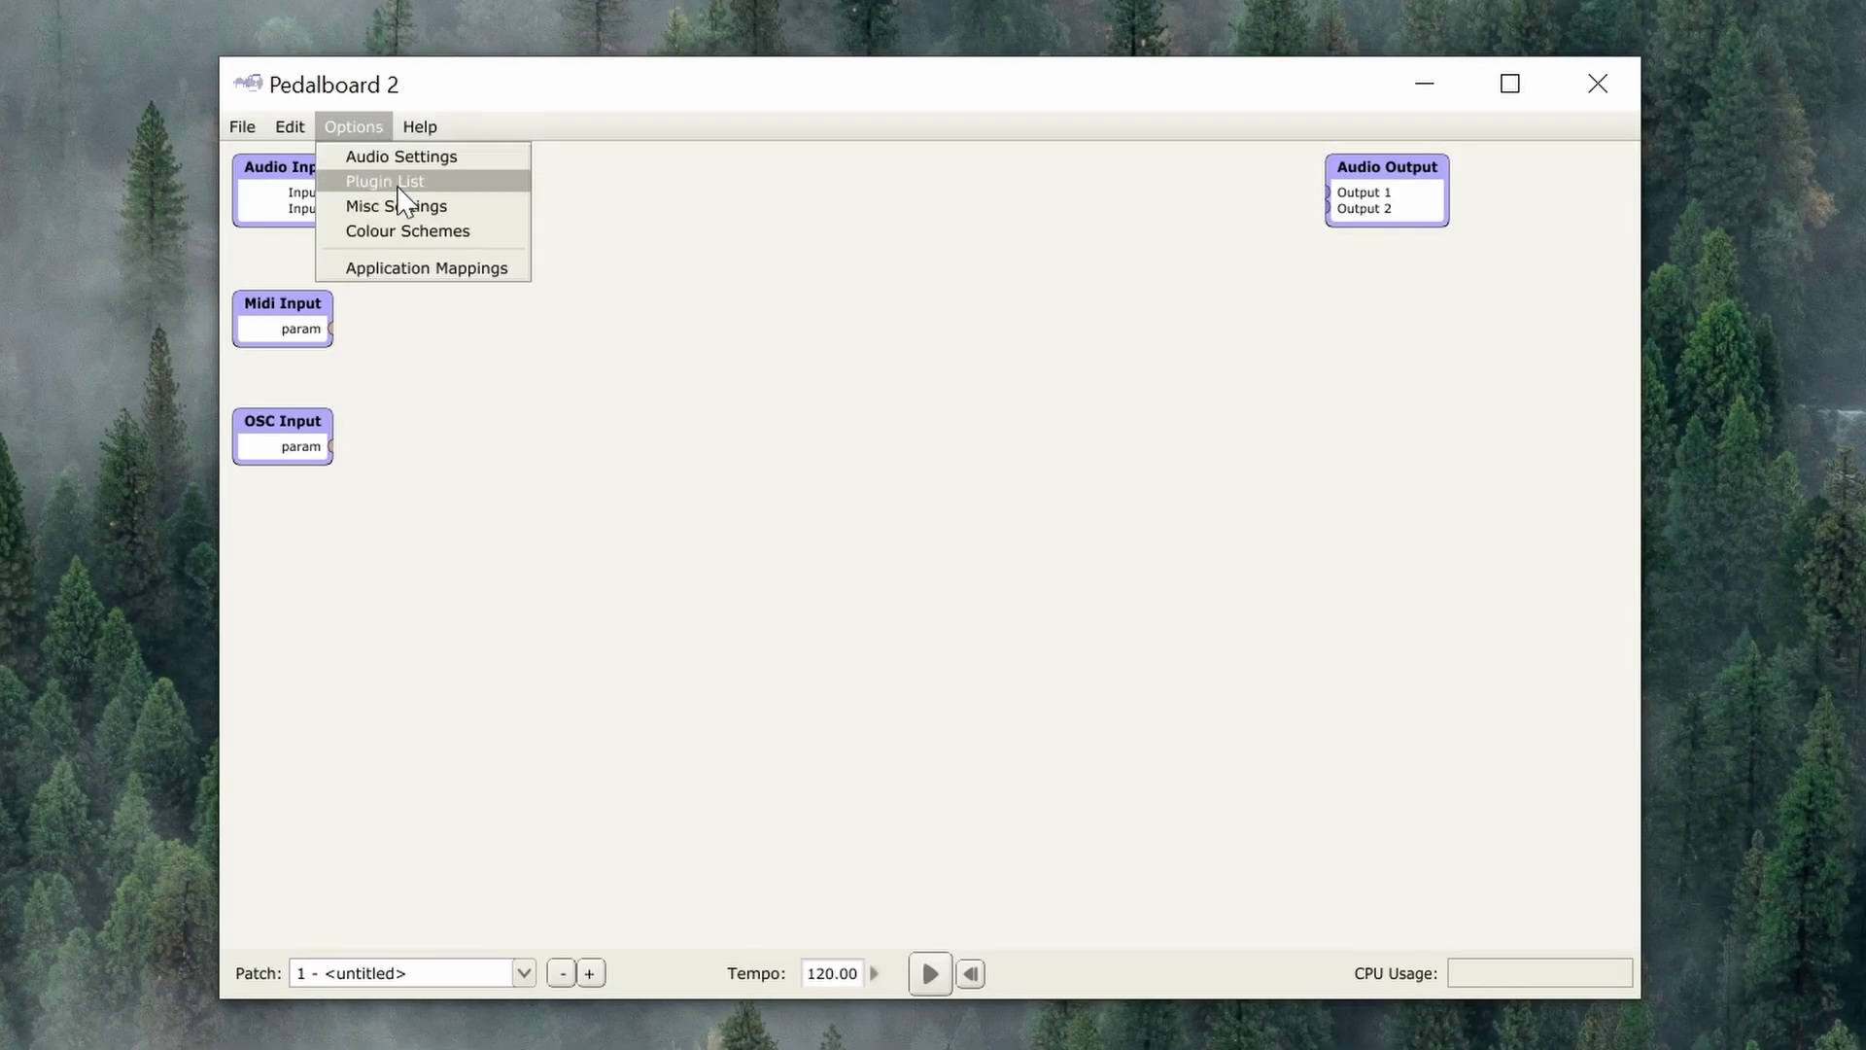
pyautogui.click(416, 207)
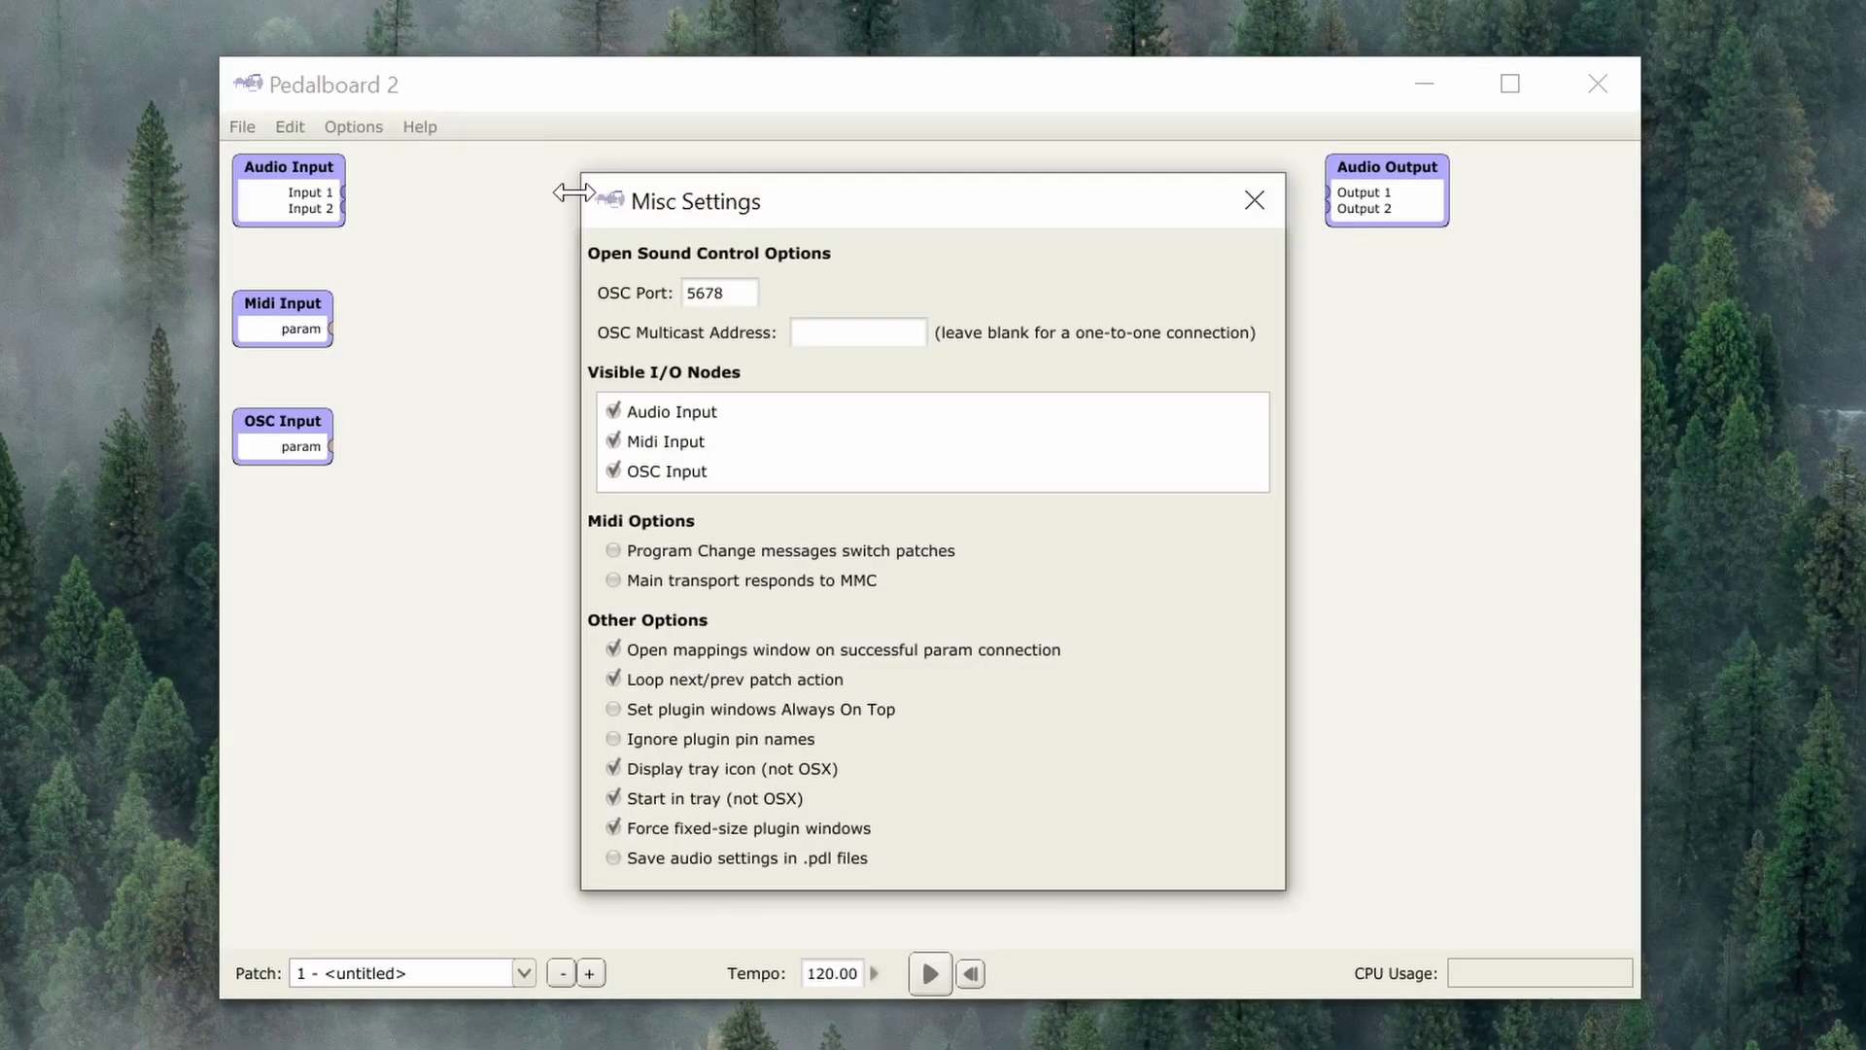
pyautogui.click(745, 773)
pyautogui.click(737, 770)
pyautogui.click(724, 800)
pyautogui.click(1253, 200)
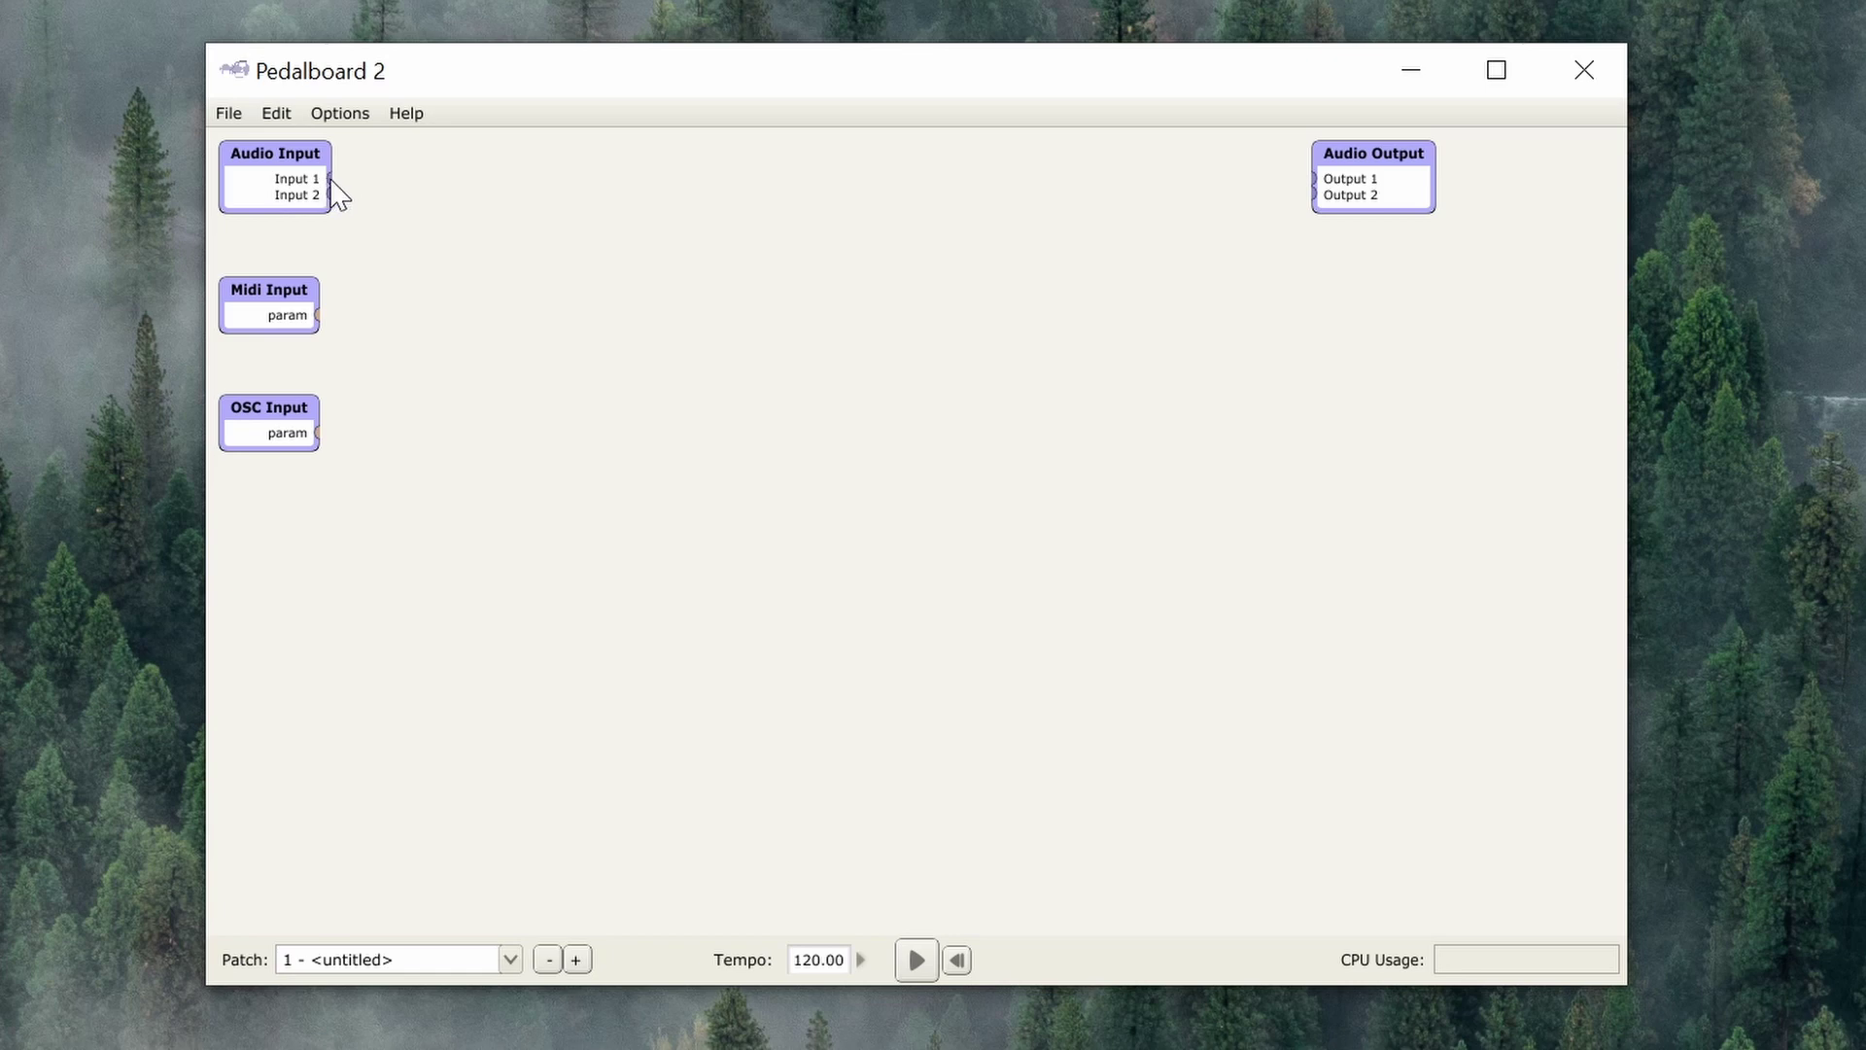
# - Connect Input 1 of the Audio Input node to Output 1 of Audio Output, and Input 2 to Output 2
pyautogui.moveTo(329, 179); pyautogui.dragTo(1323, 191)
pyautogui.moveTo(329, 178); pyautogui.dragTo(1305, 179)
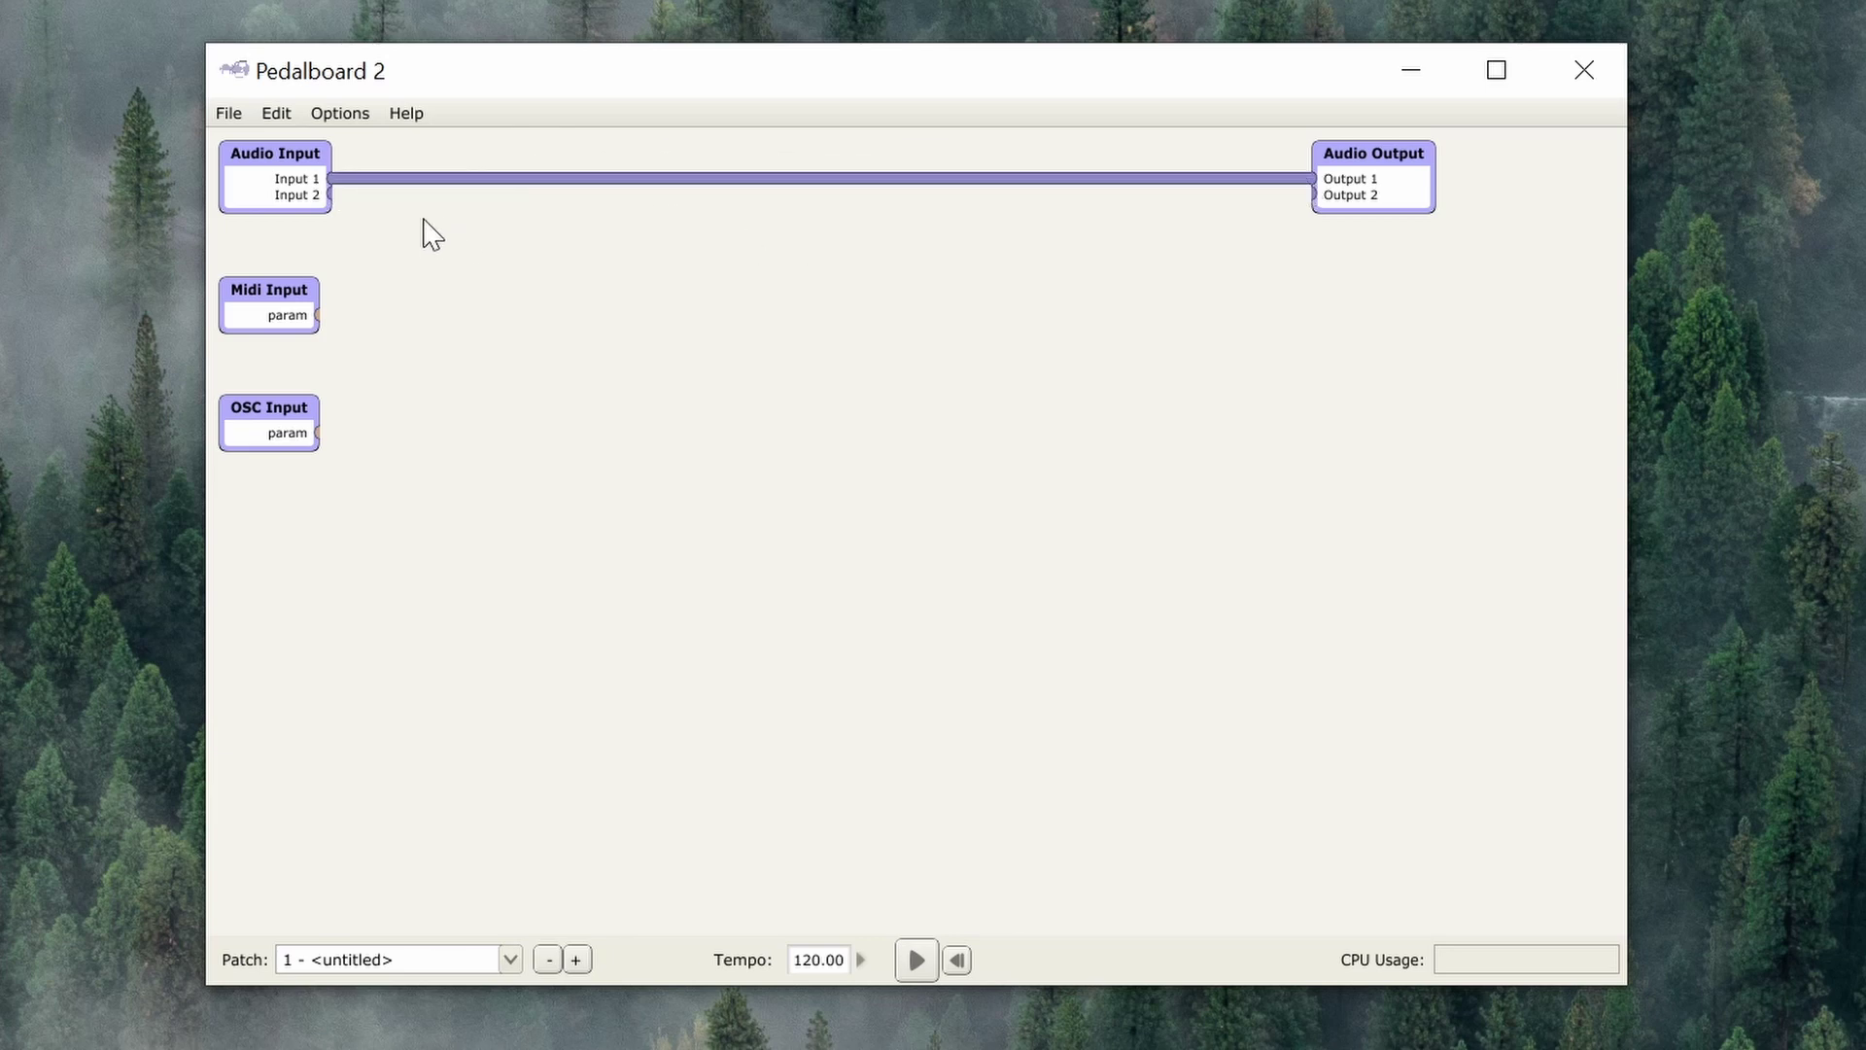
pyautogui.moveTo(329, 195); pyautogui.dragTo(1311, 197)
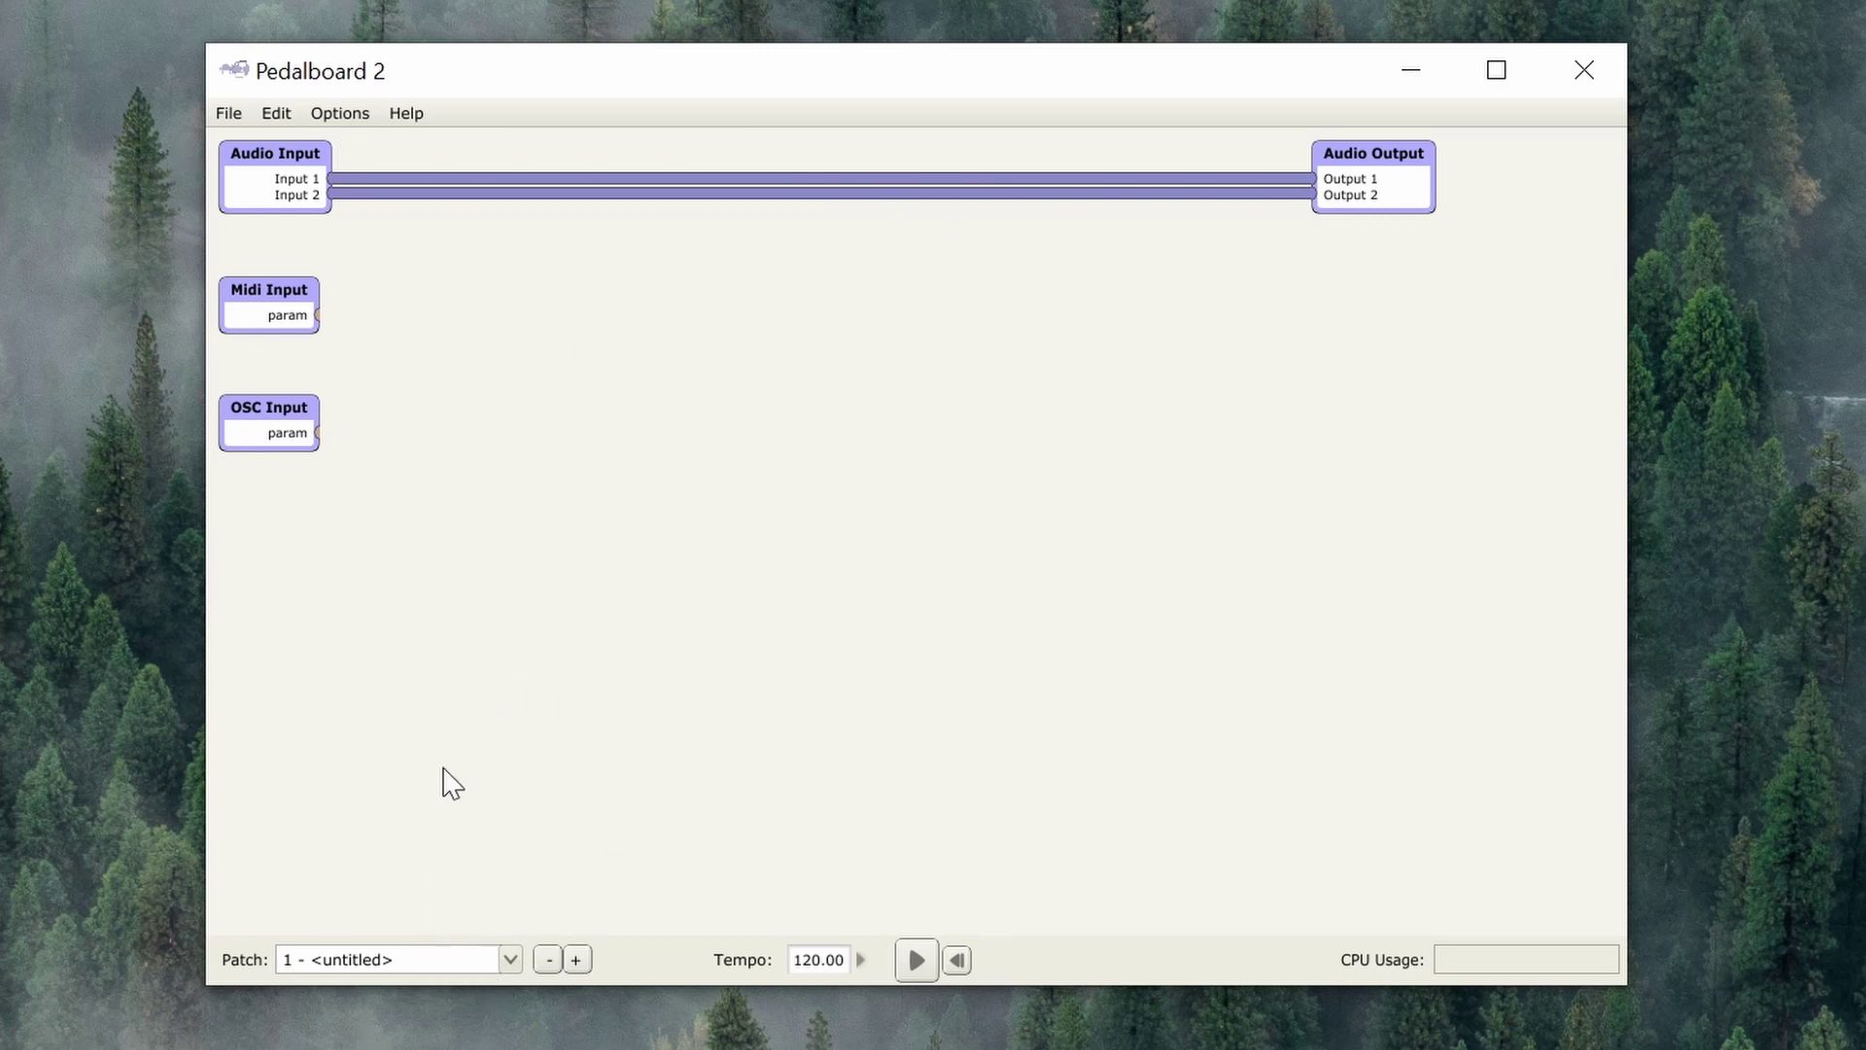
# - Rename the untitled patch to Pass Through and open the patch list
pyautogui.click(443, 966)
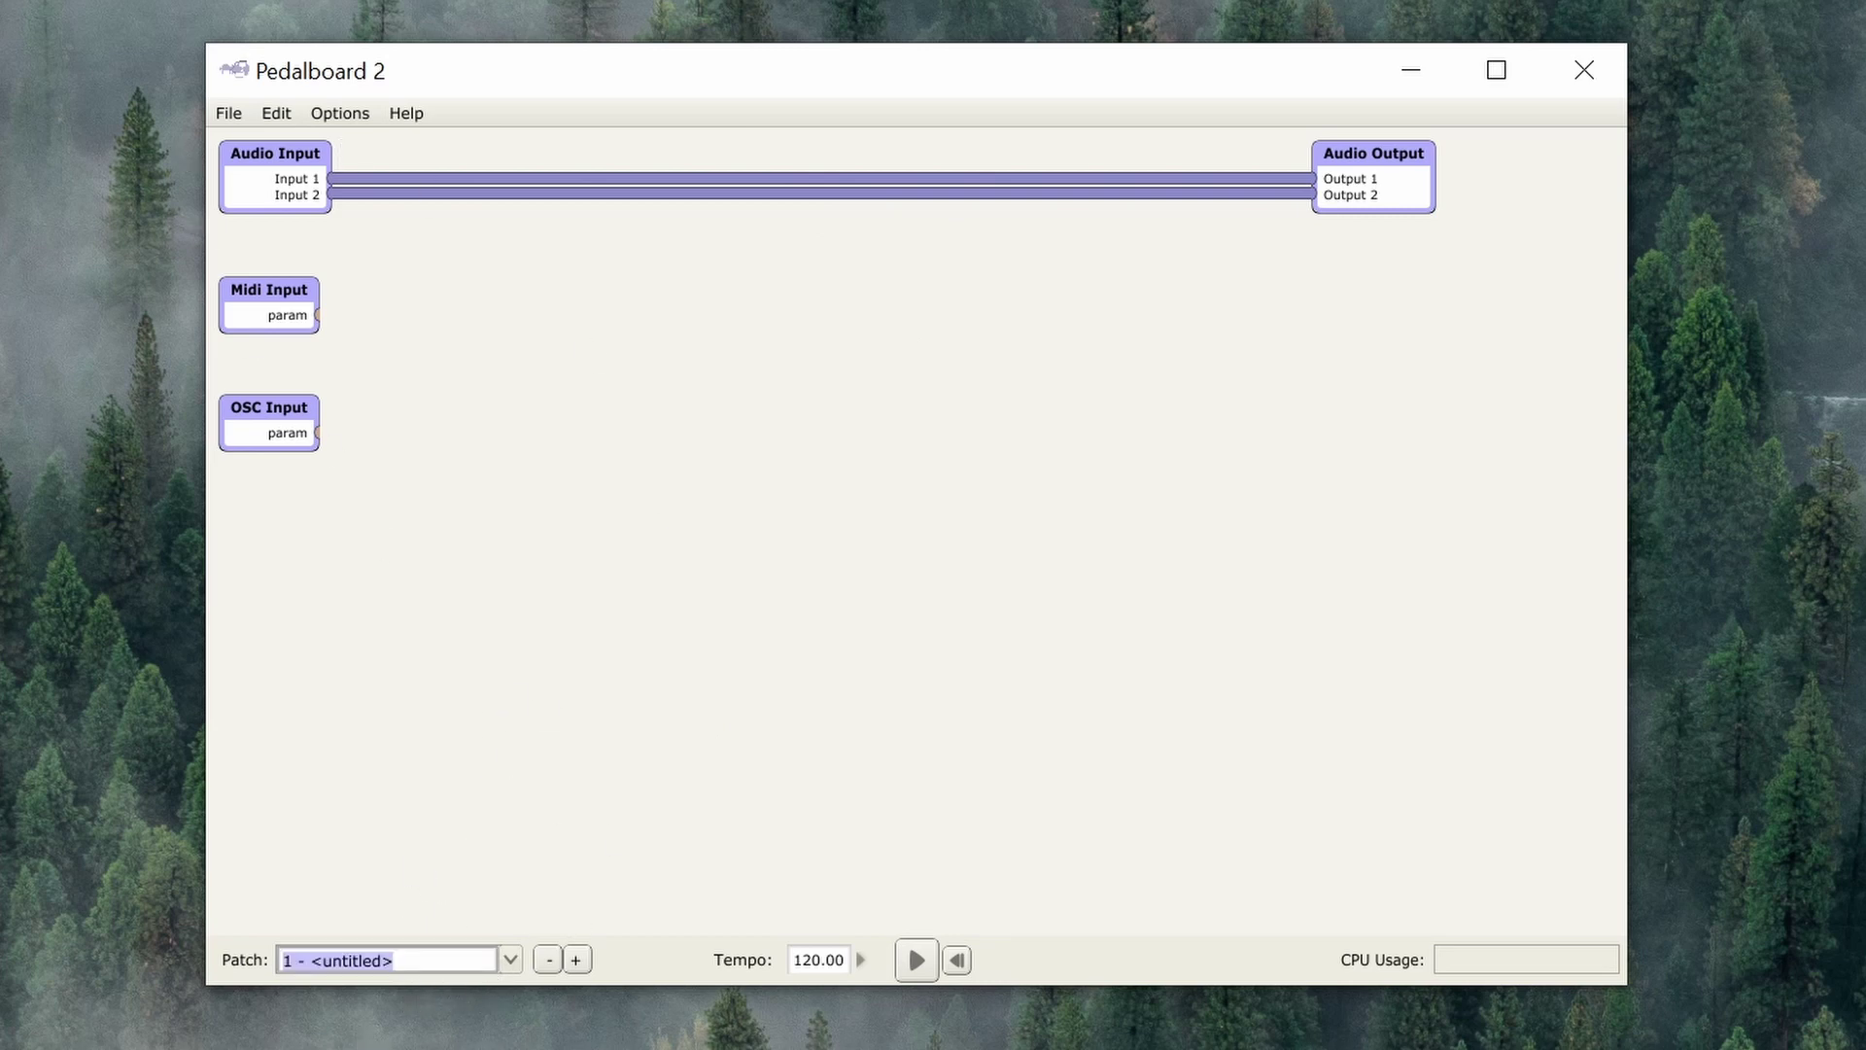
pyautogui.write('1 - PAs')
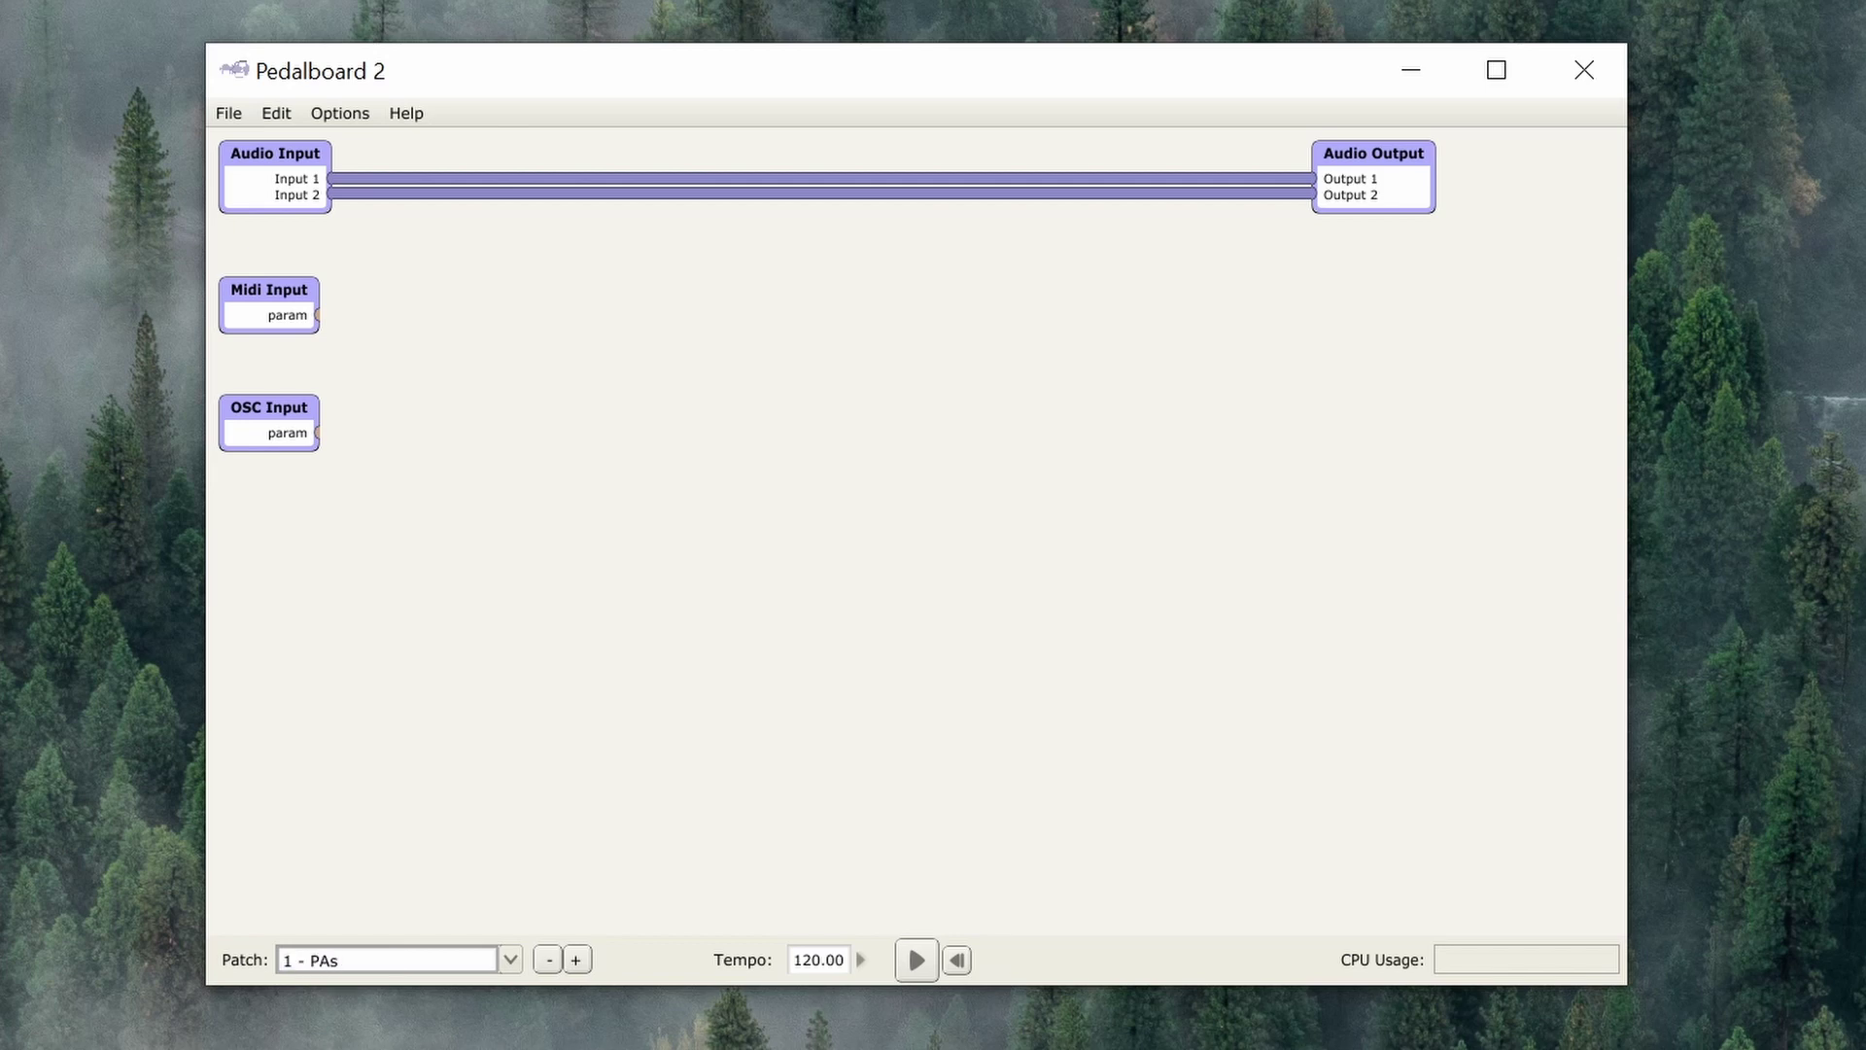
pyautogui.click(510, 961)
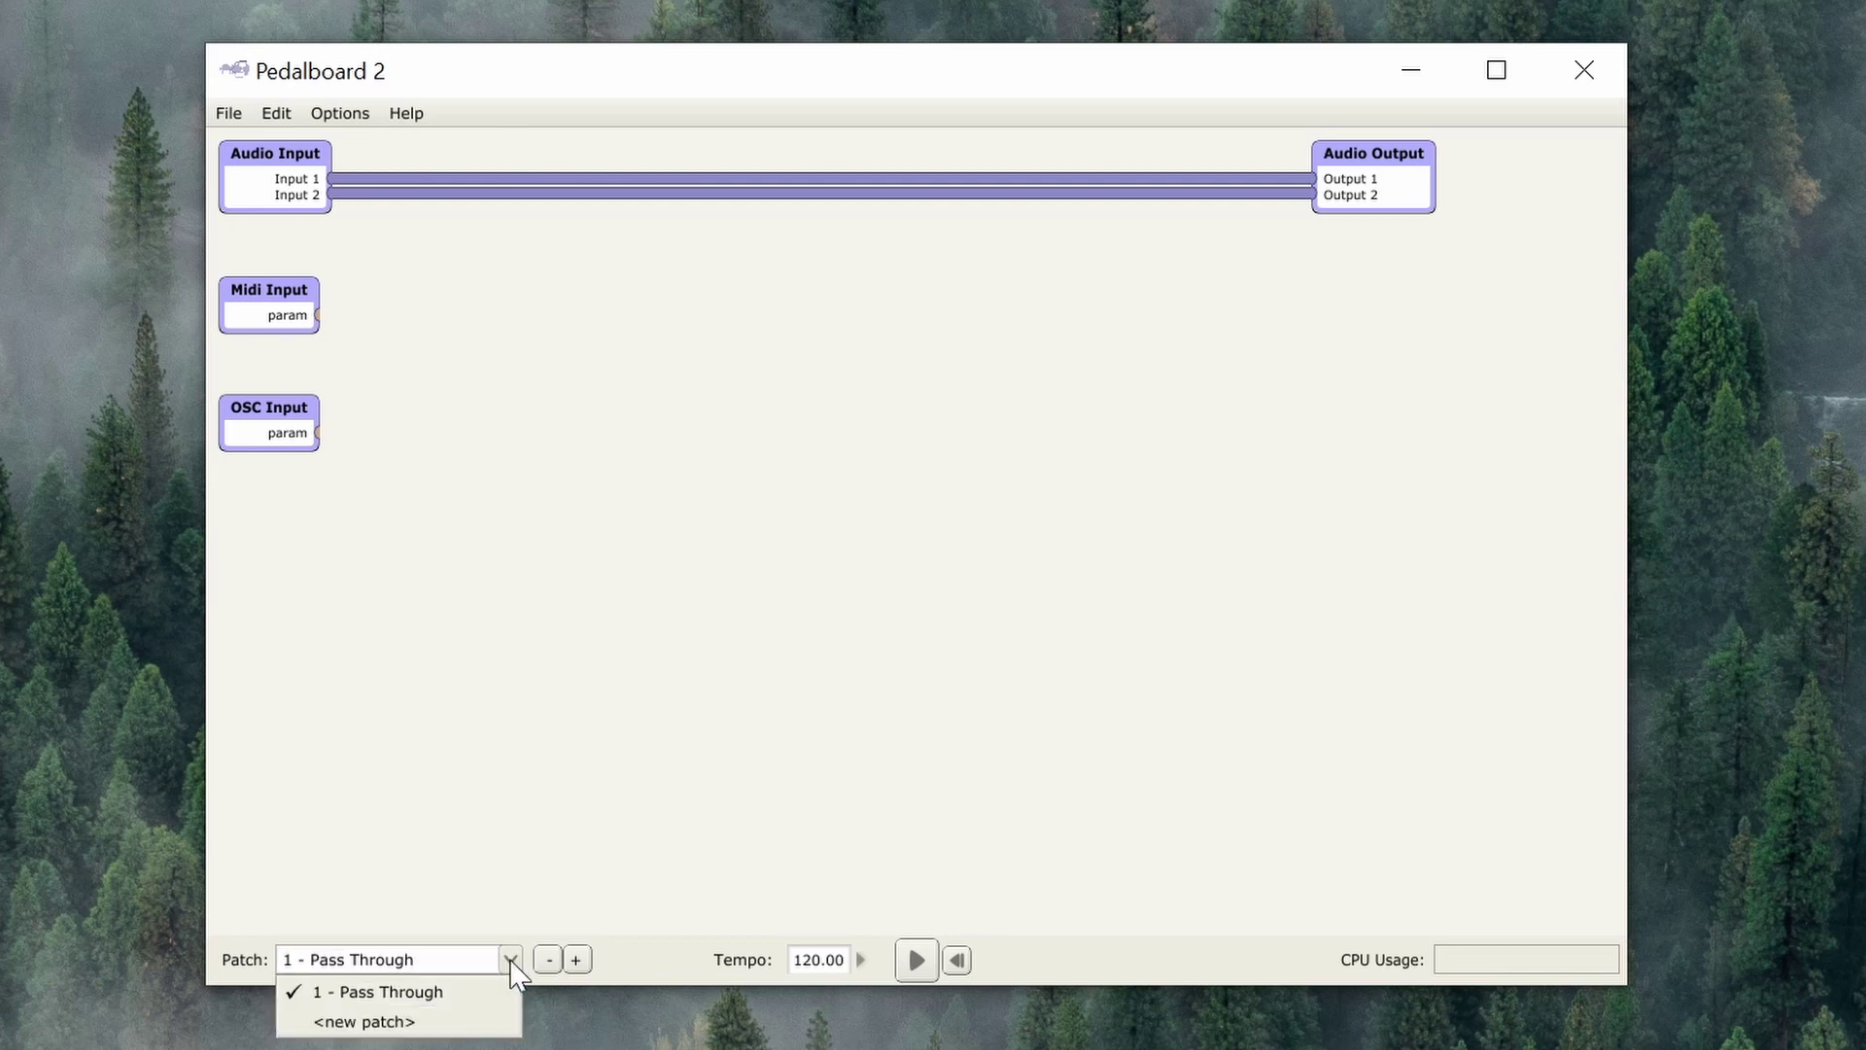
# - Create a new patch and add the FabFilter Pro-Q 3 plug-in to it
pyautogui.click(491, 1021)
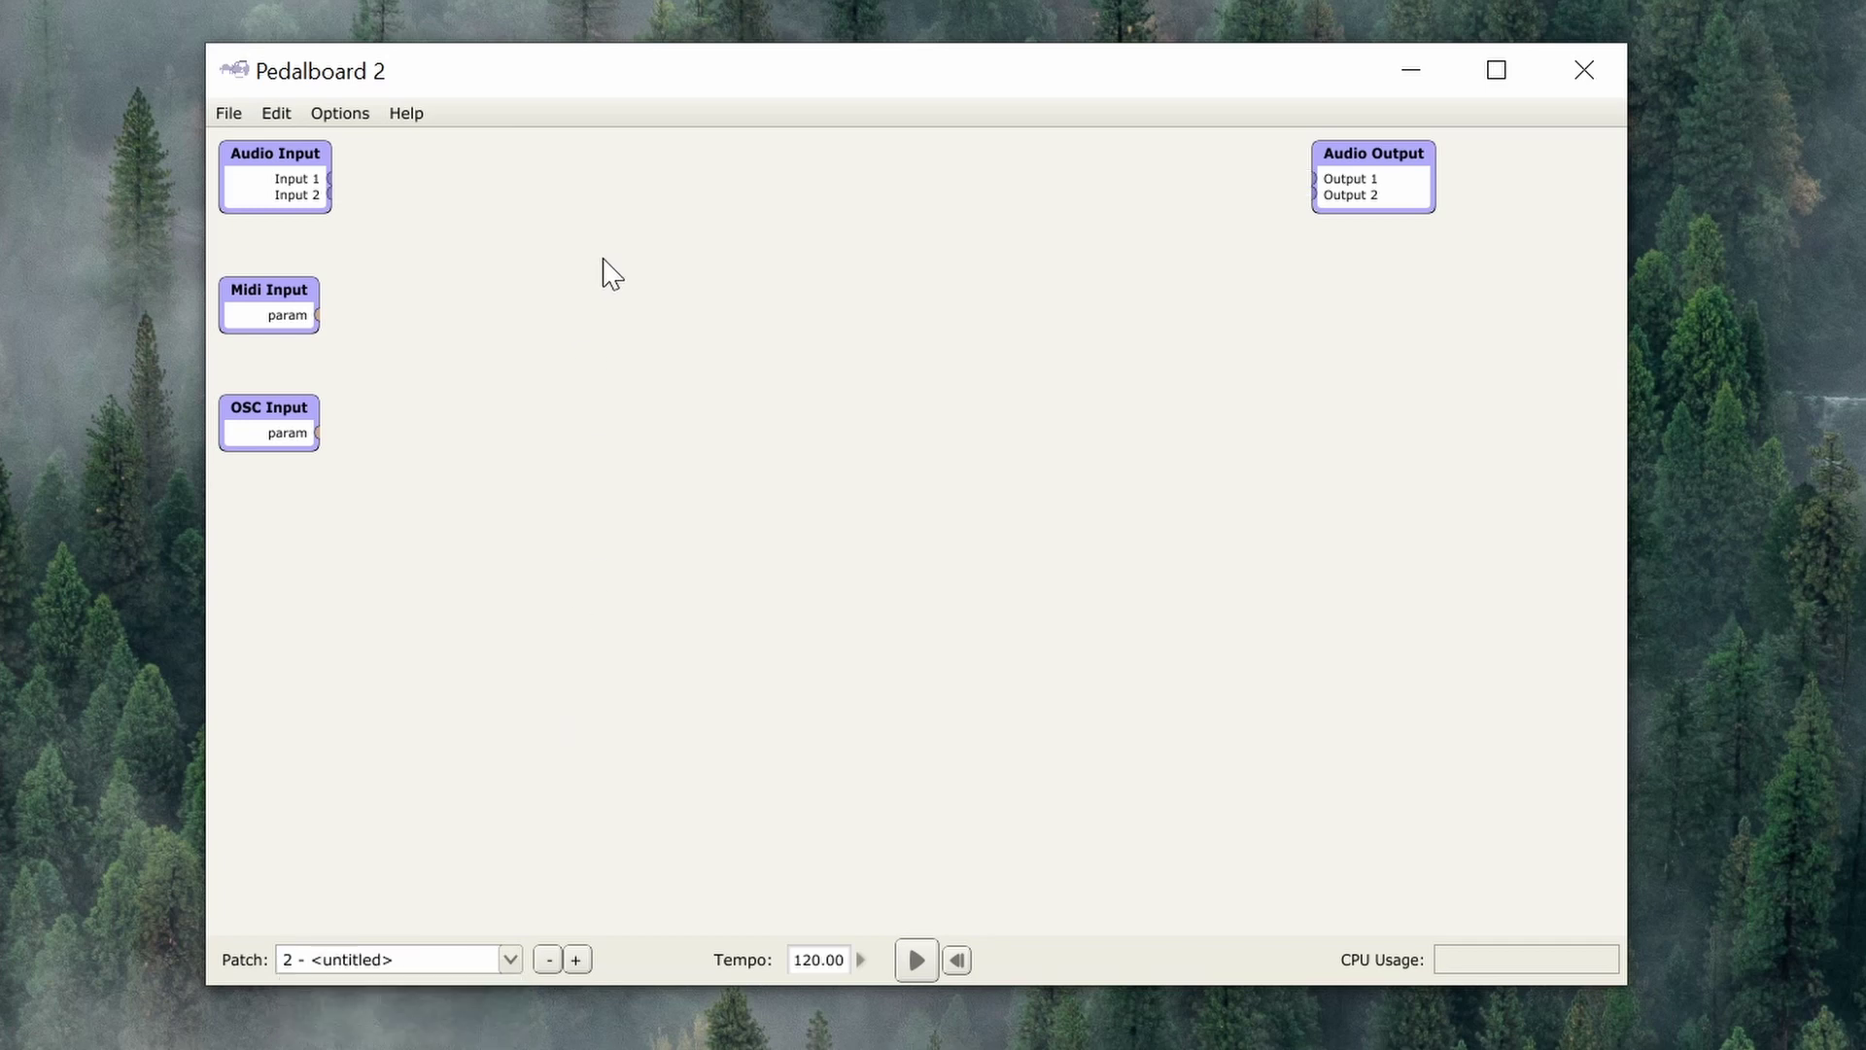
pyautogui.rightClick(637, 382)
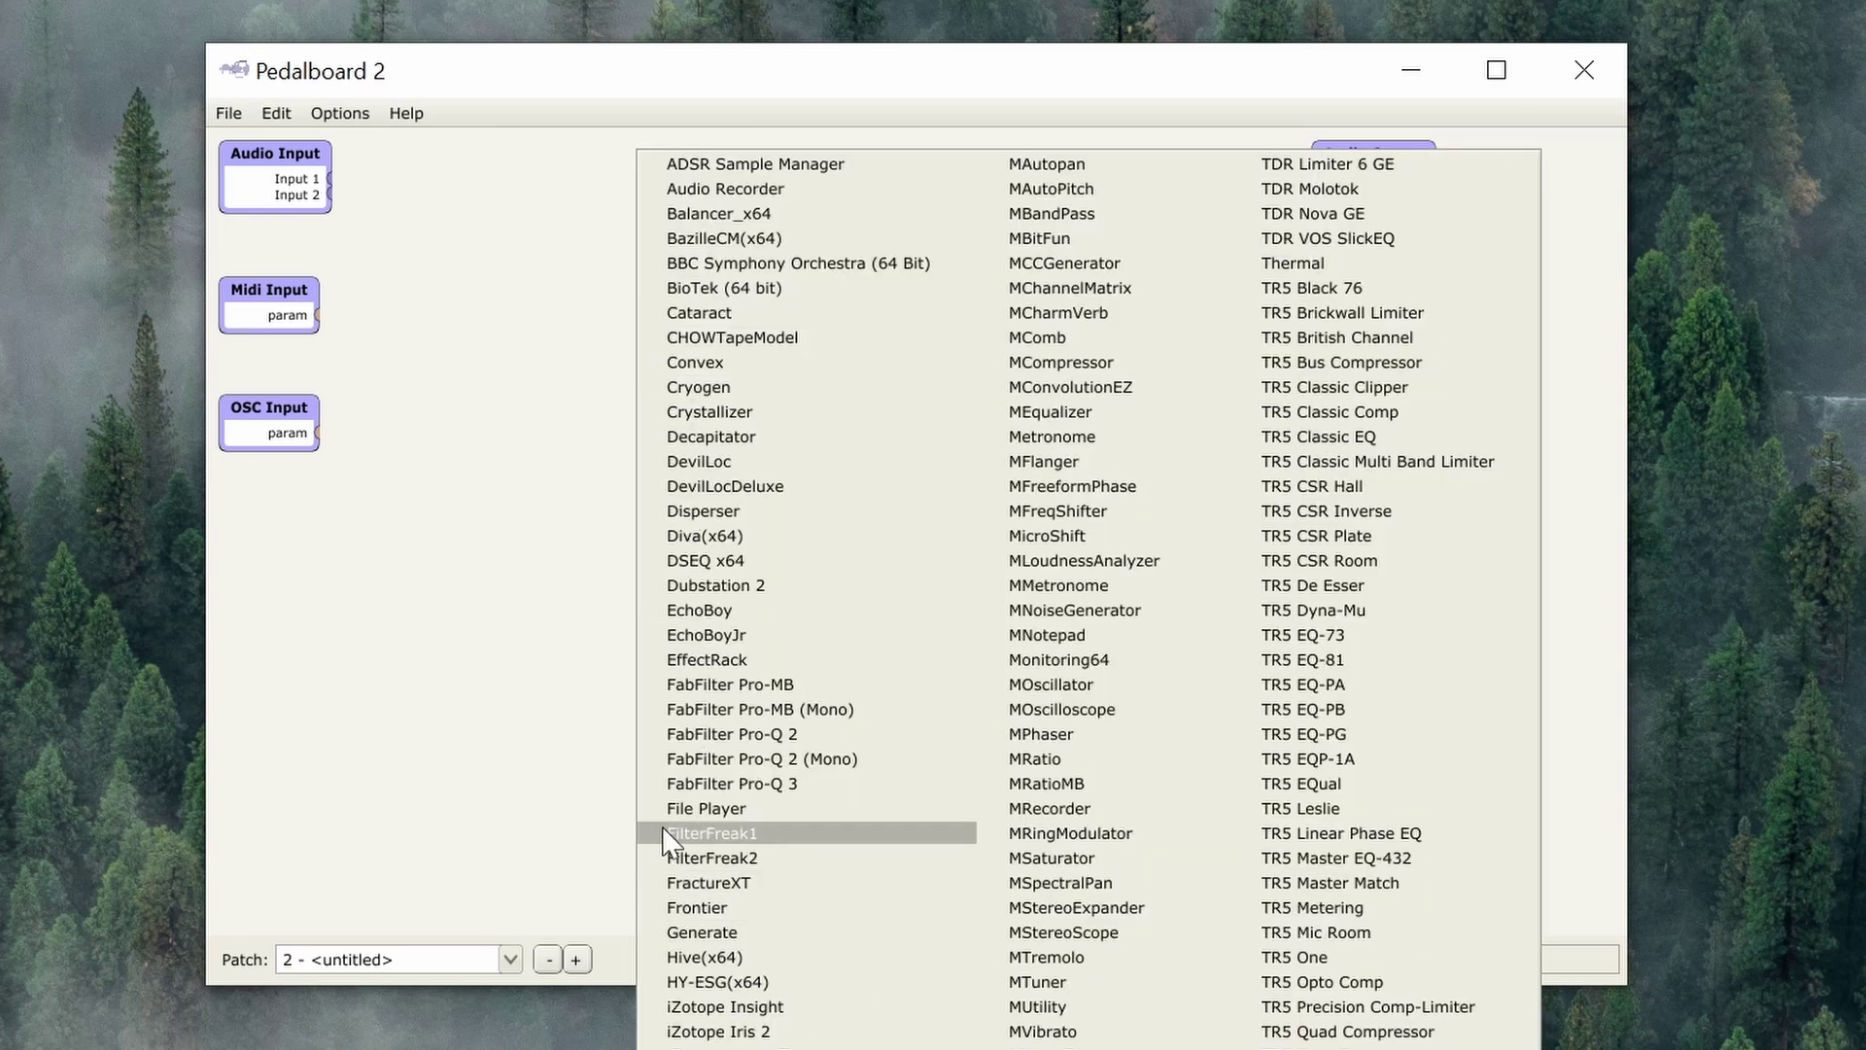
pyautogui.click(692, 785)
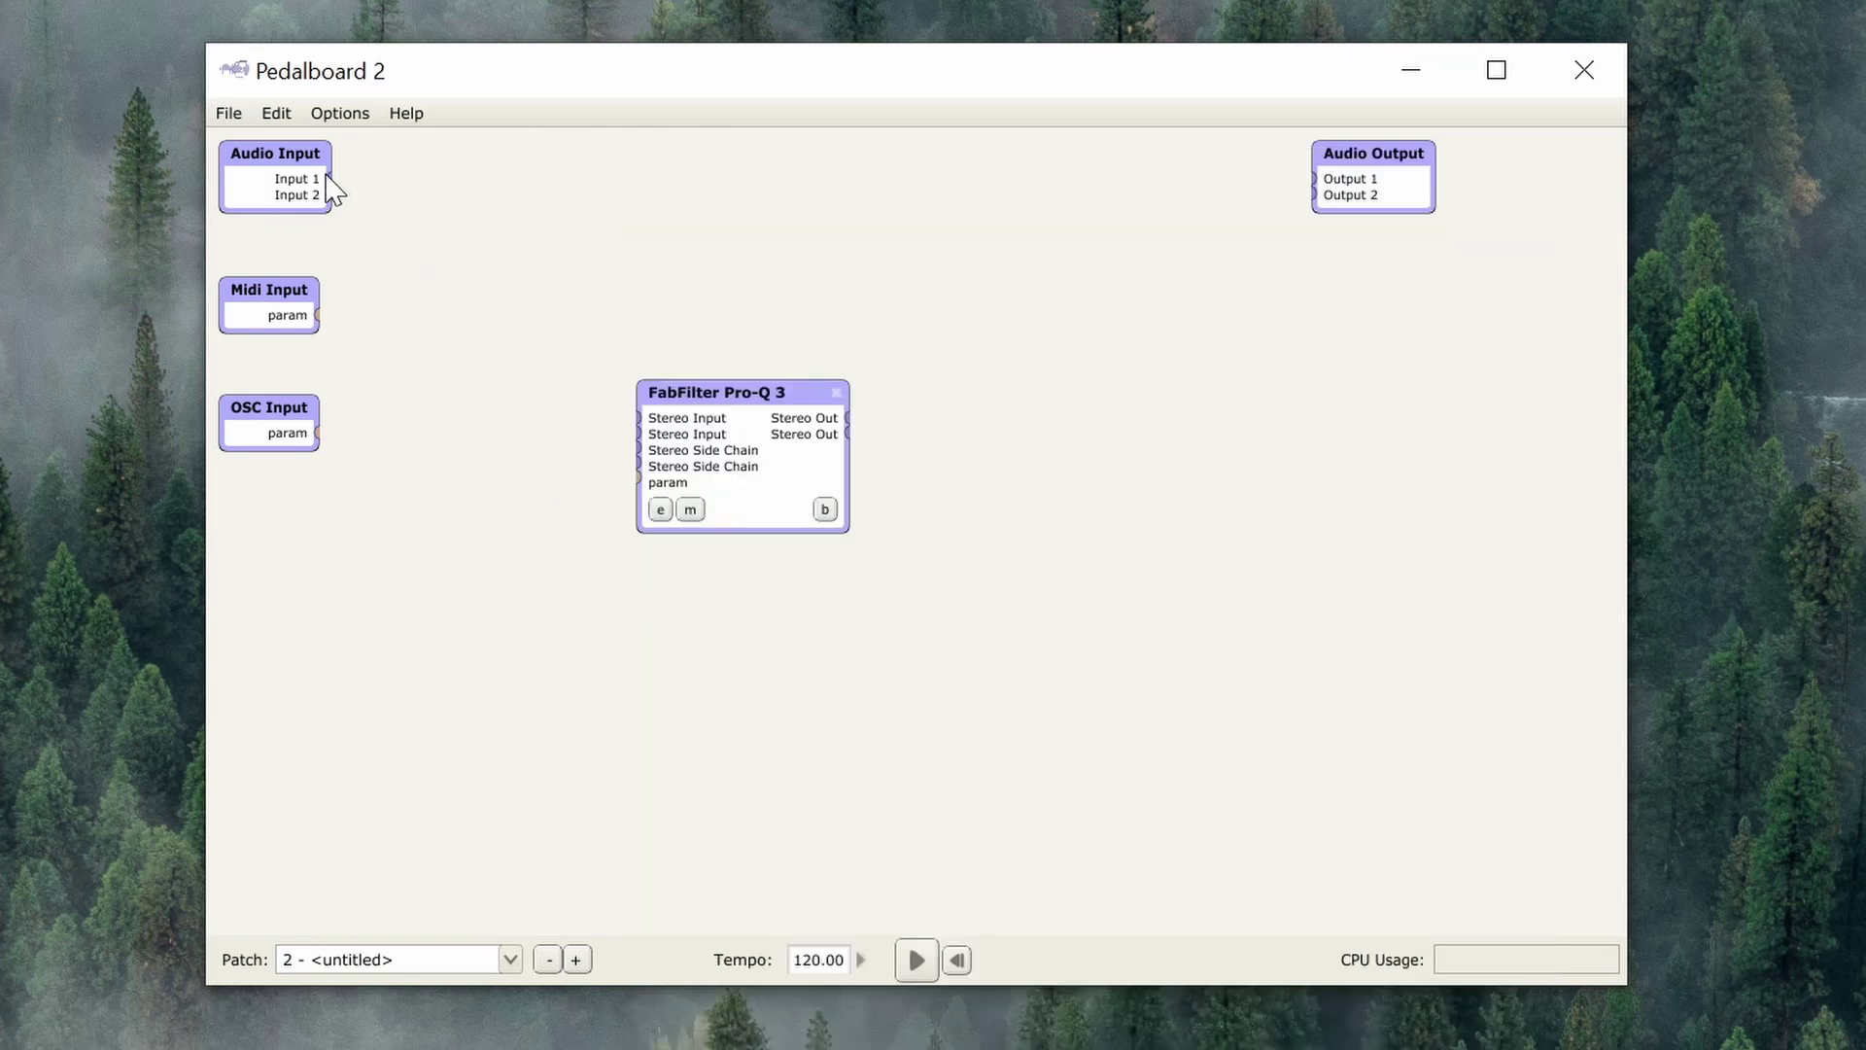
# - Wire both Audio Input channels into the Pro-Q 3 stereo inputs and both its stereo outputs into Audio Output 1 and 2
pyautogui.moveTo(331, 177); pyautogui.dragTo(641, 419)
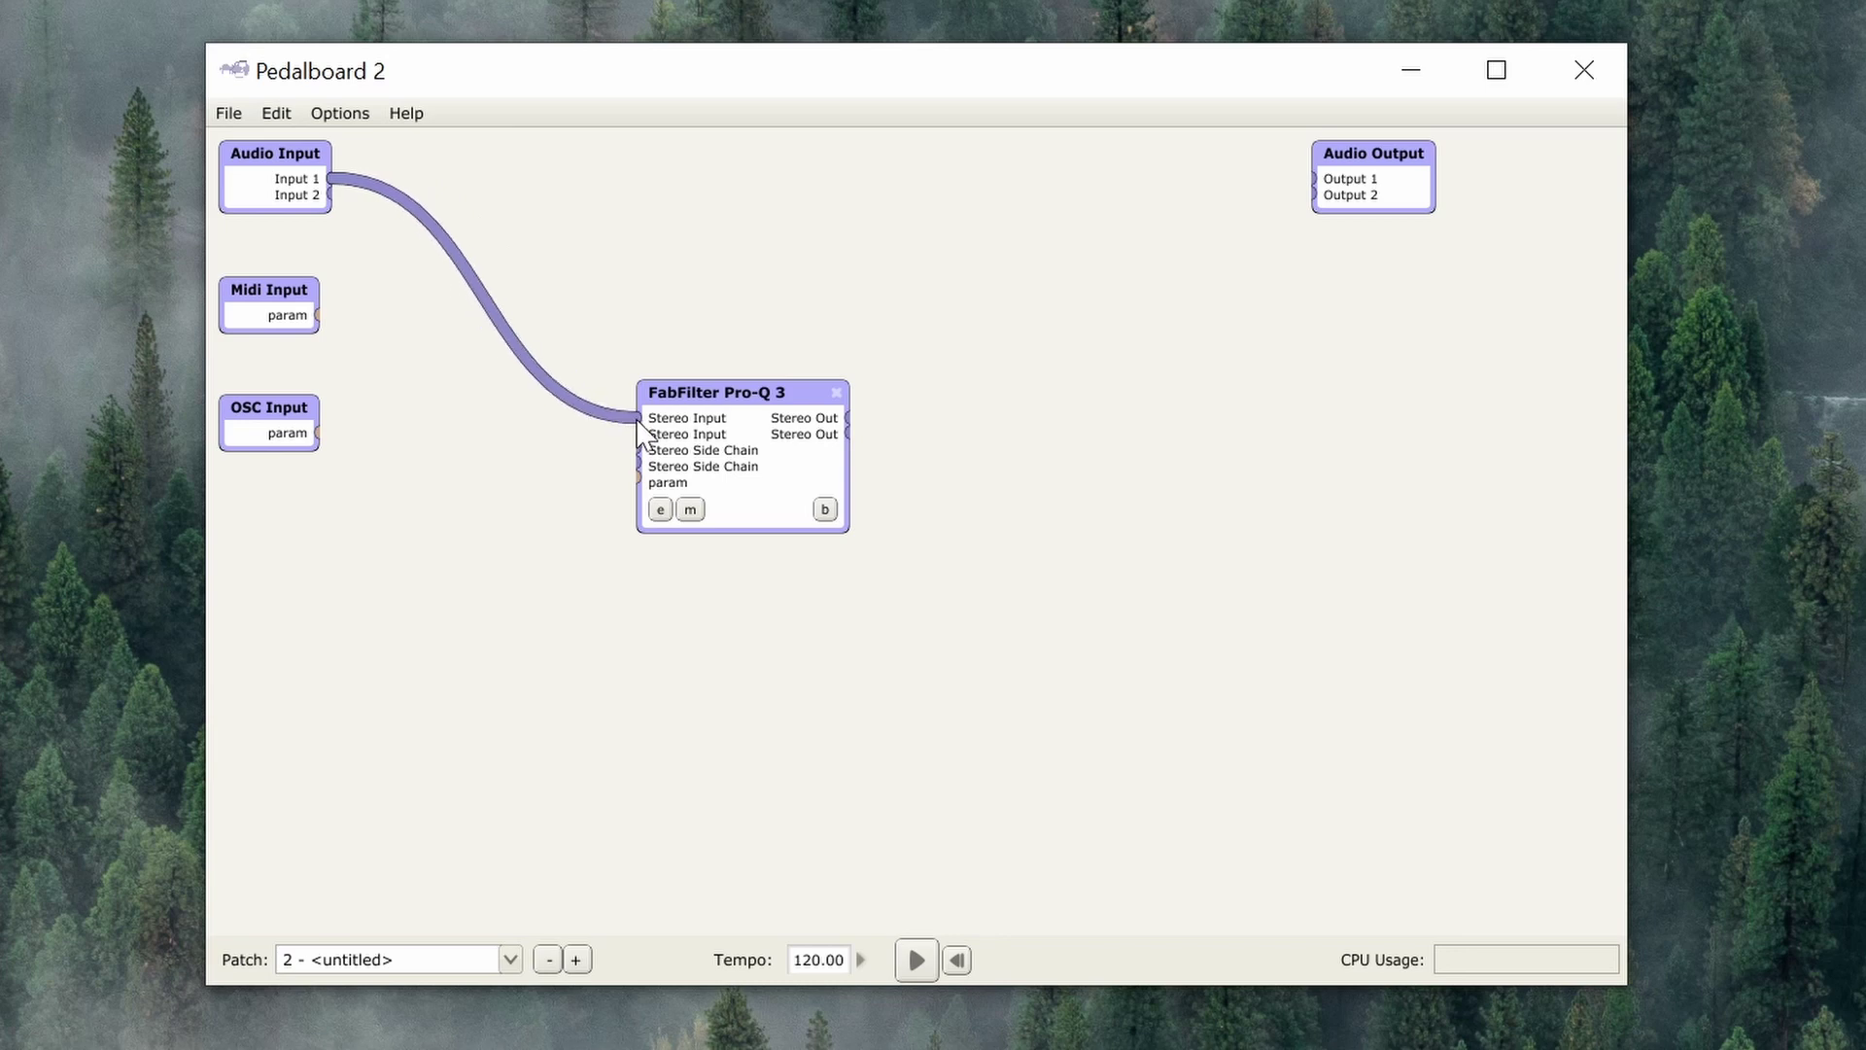
pyautogui.moveTo(331, 194); pyautogui.dragTo(635, 438)
pyautogui.moveTo(847, 418); pyautogui.dragTo(1314, 180)
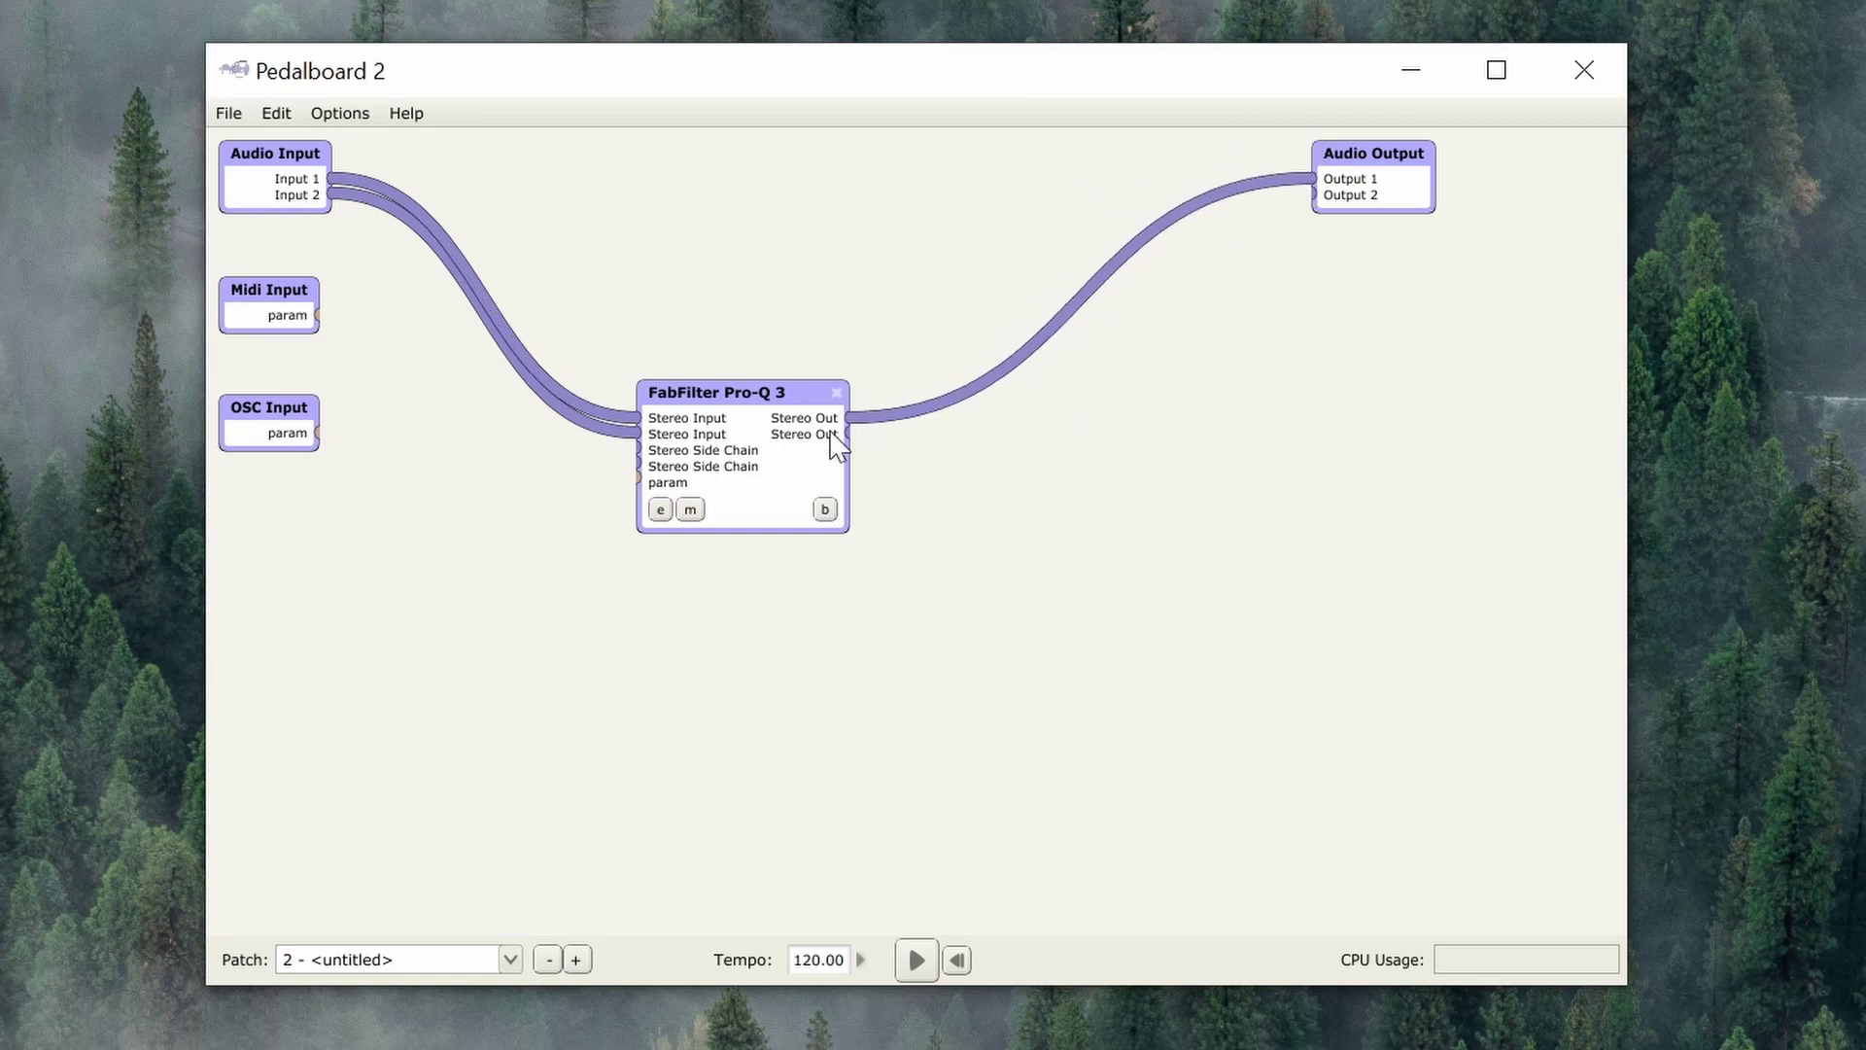
pyautogui.moveTo(847, 433); pyautogui.dragTo(1314, 195)
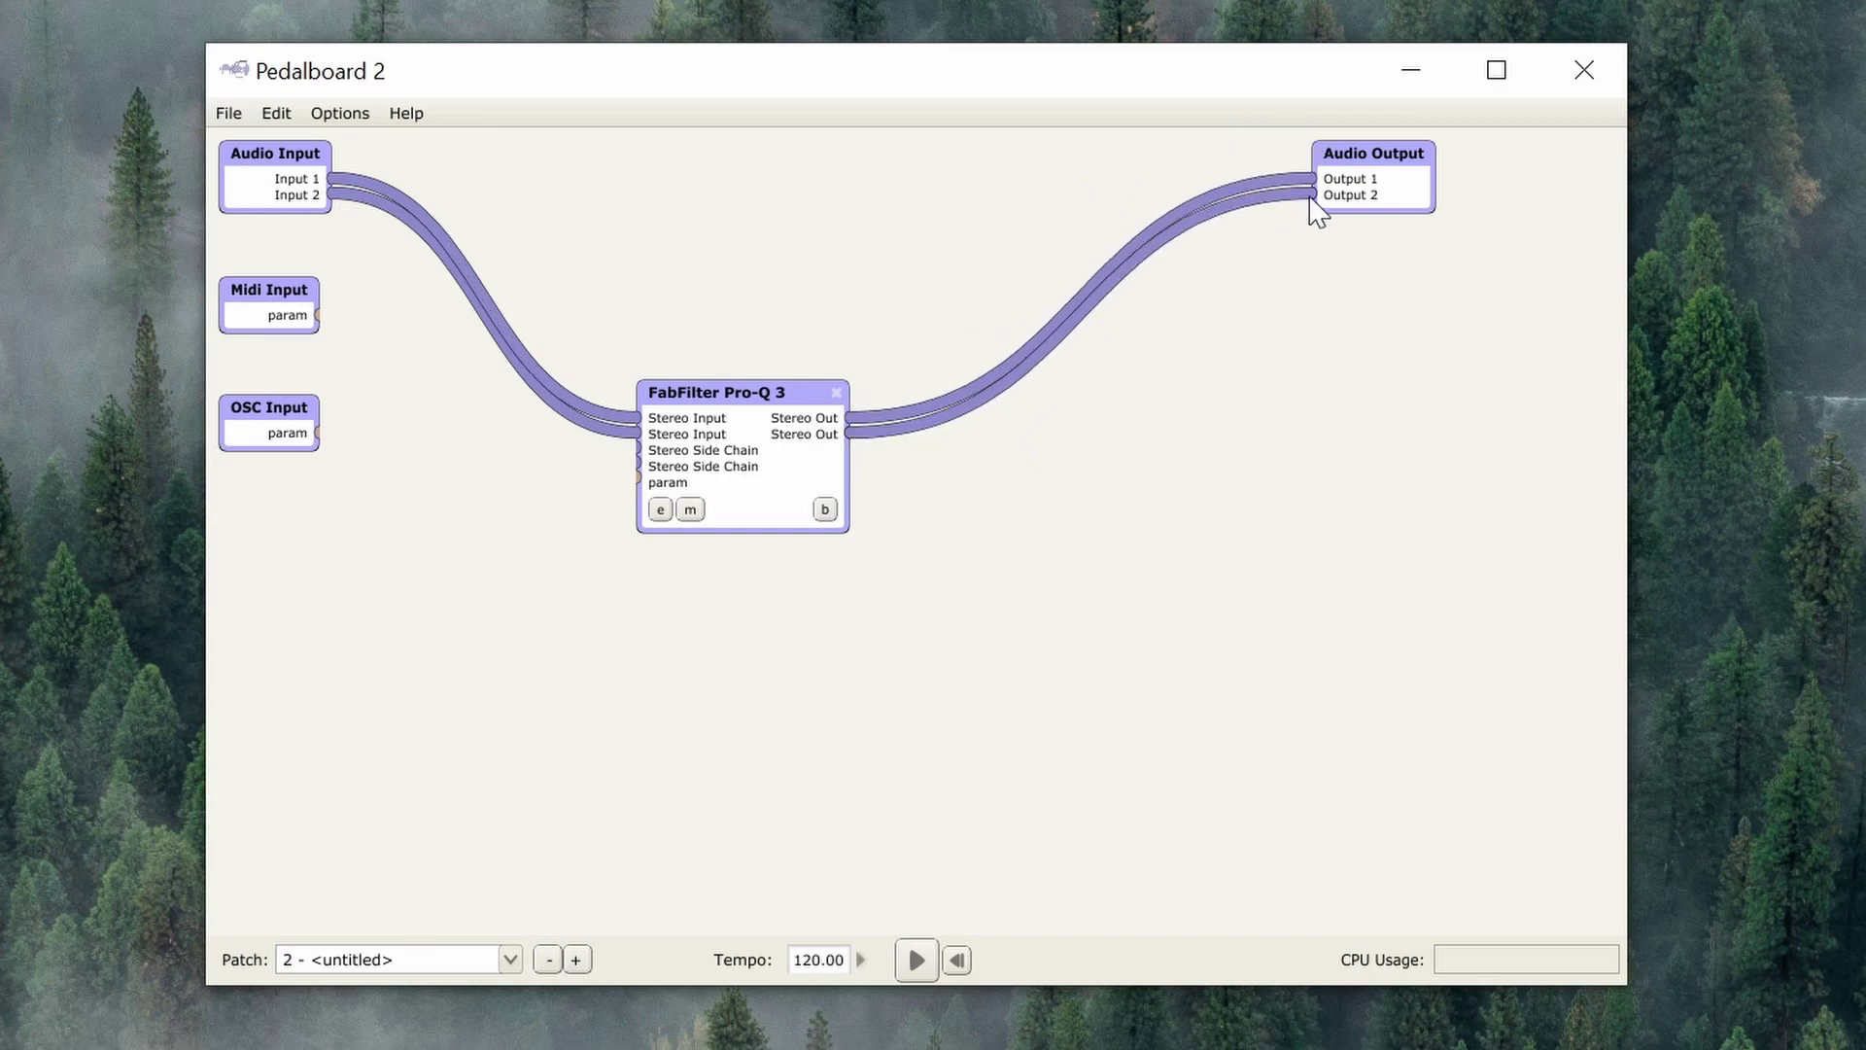
# - Shape the Pro-Q 3 curve with about a 6 dB boost near 150 Hz, a 10 dB cut near 1.5 kHz and an 8 dB boost near 5 kHz
pyautogui.click(660, 510)
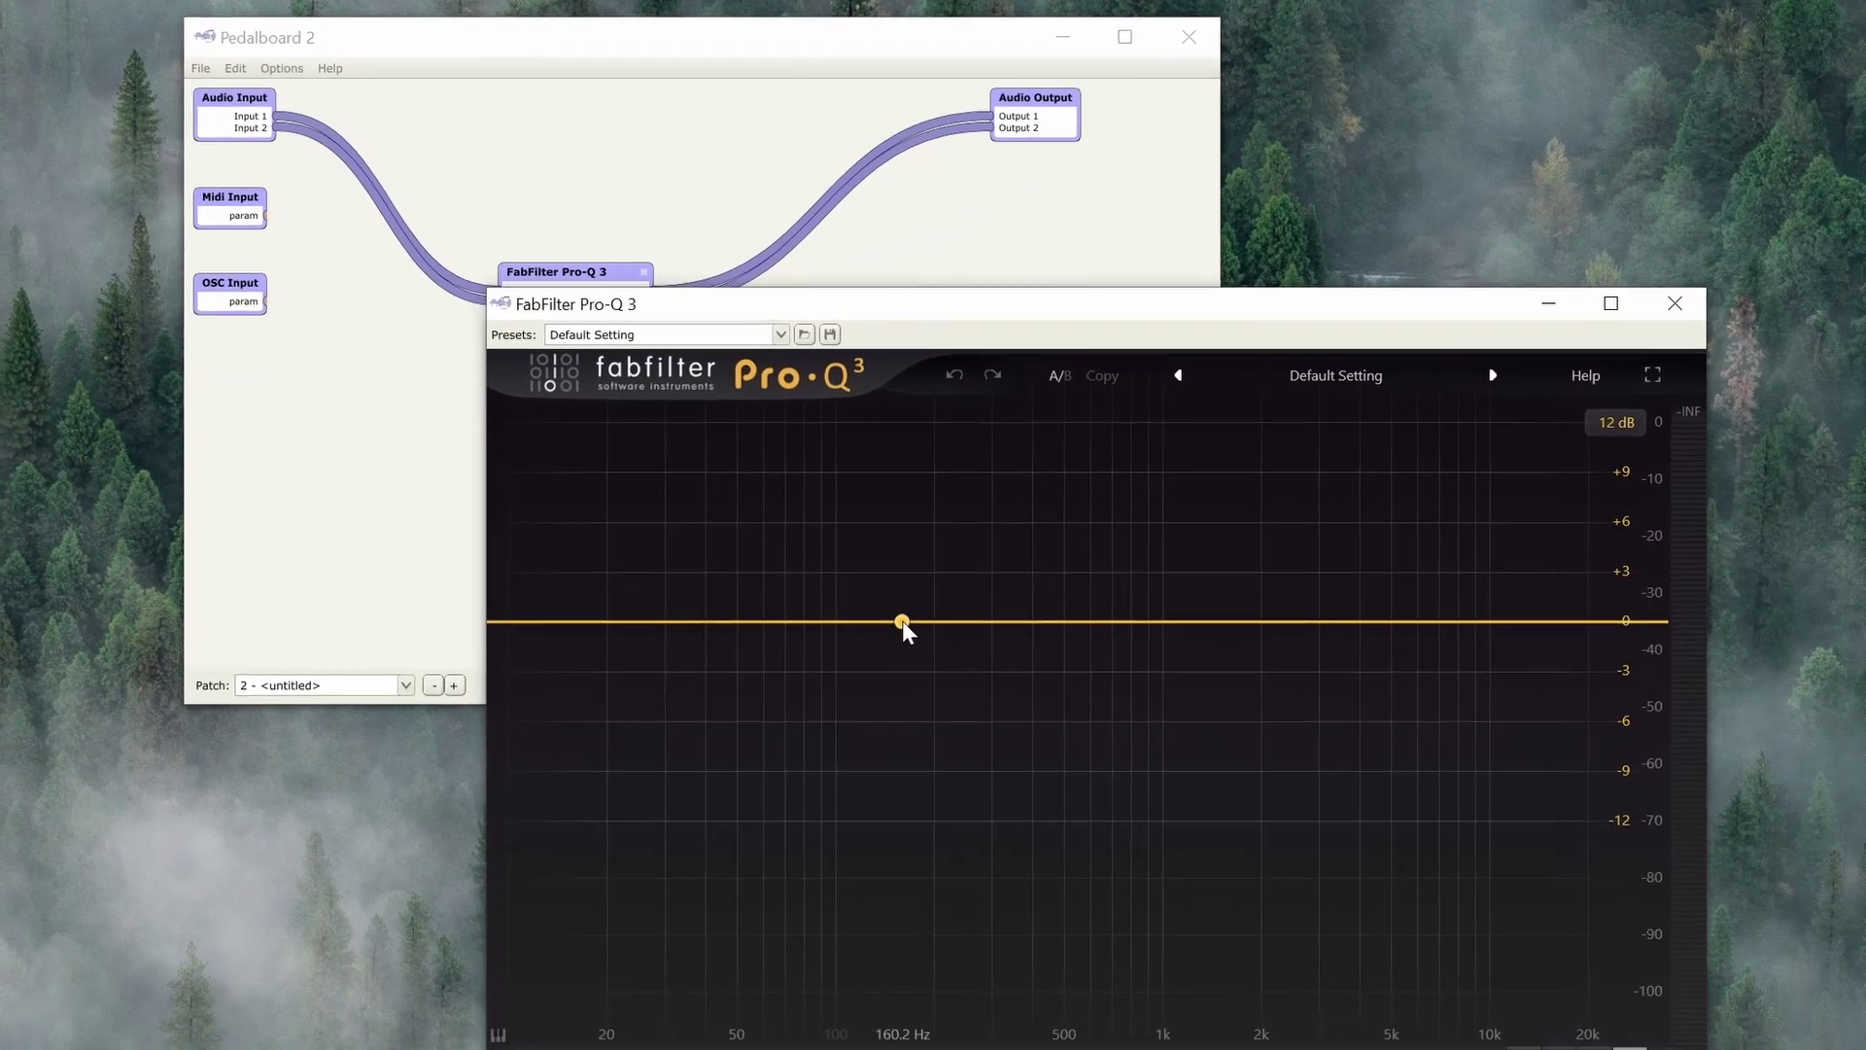
pyautogui.moveTo(1188, 873); pyautogui.dragTo(1174, 737)
pyautogui.moveTo(1192, 600); pyautogui.dragTo(1182, 755)
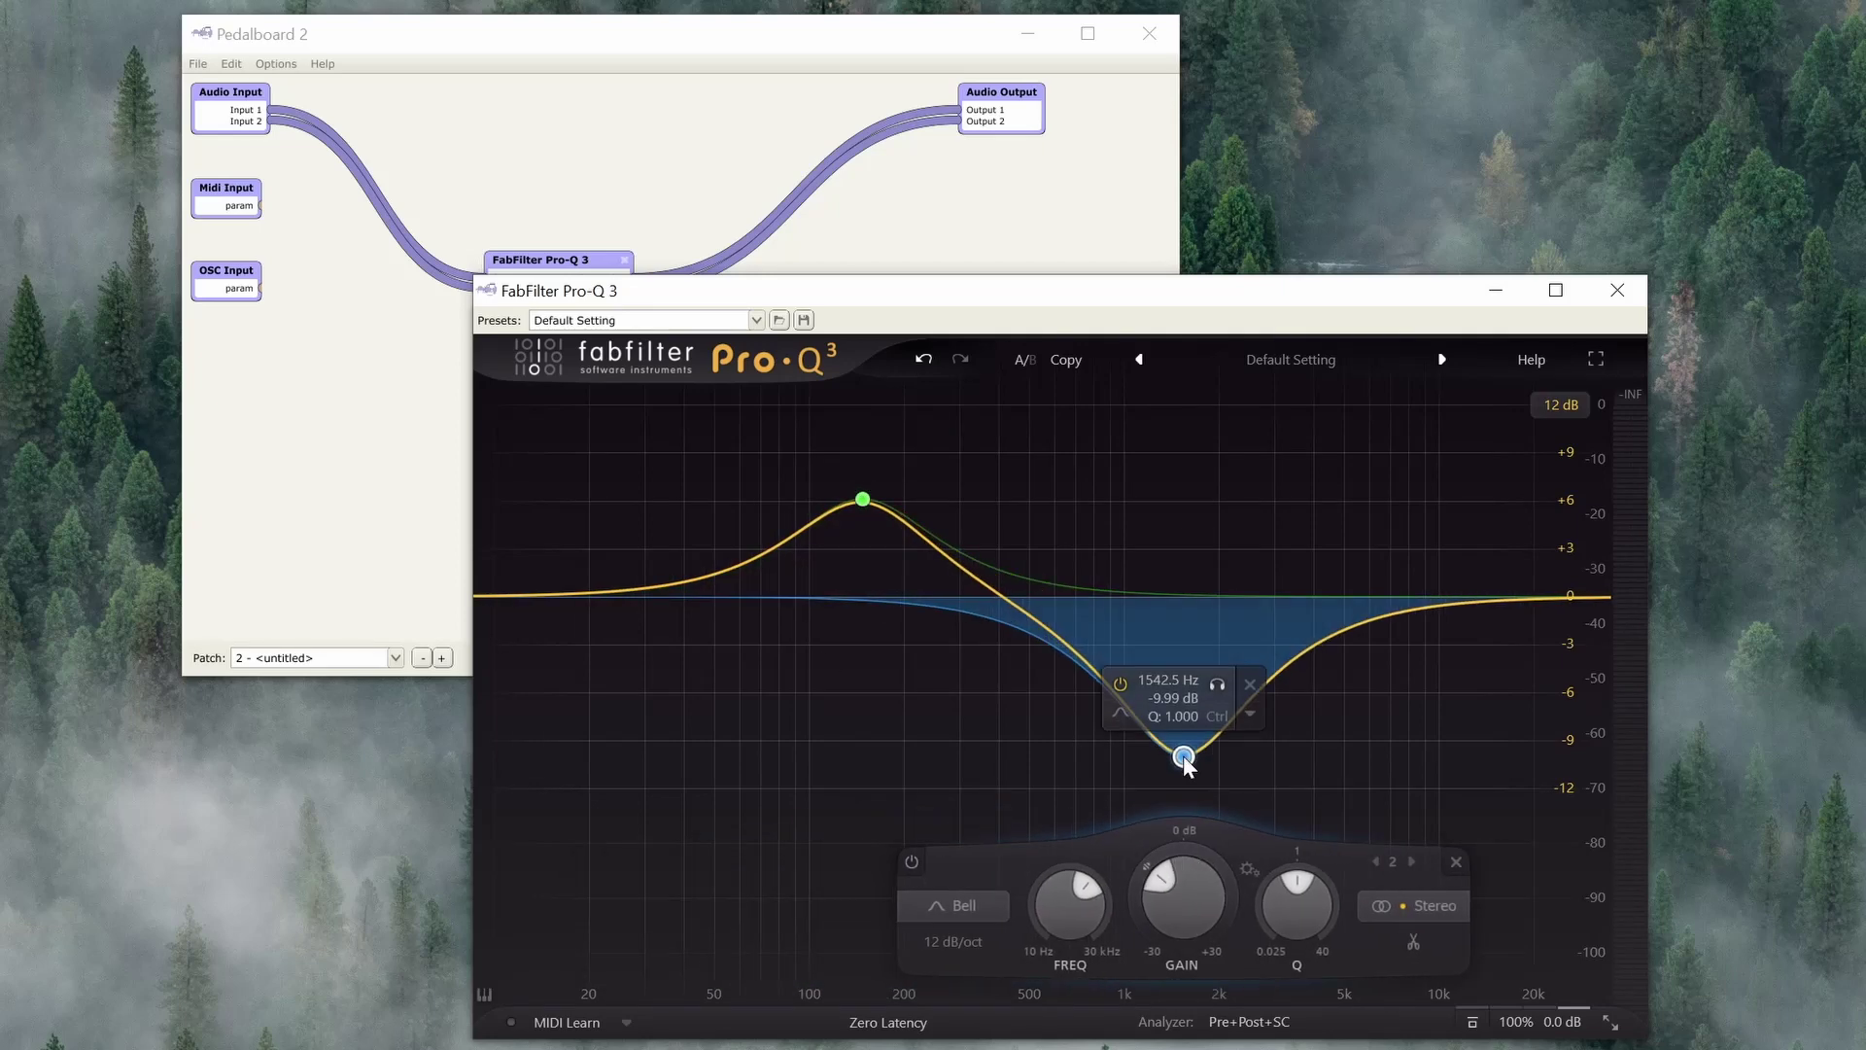
pyautogui.doubleClick(1337, 468)
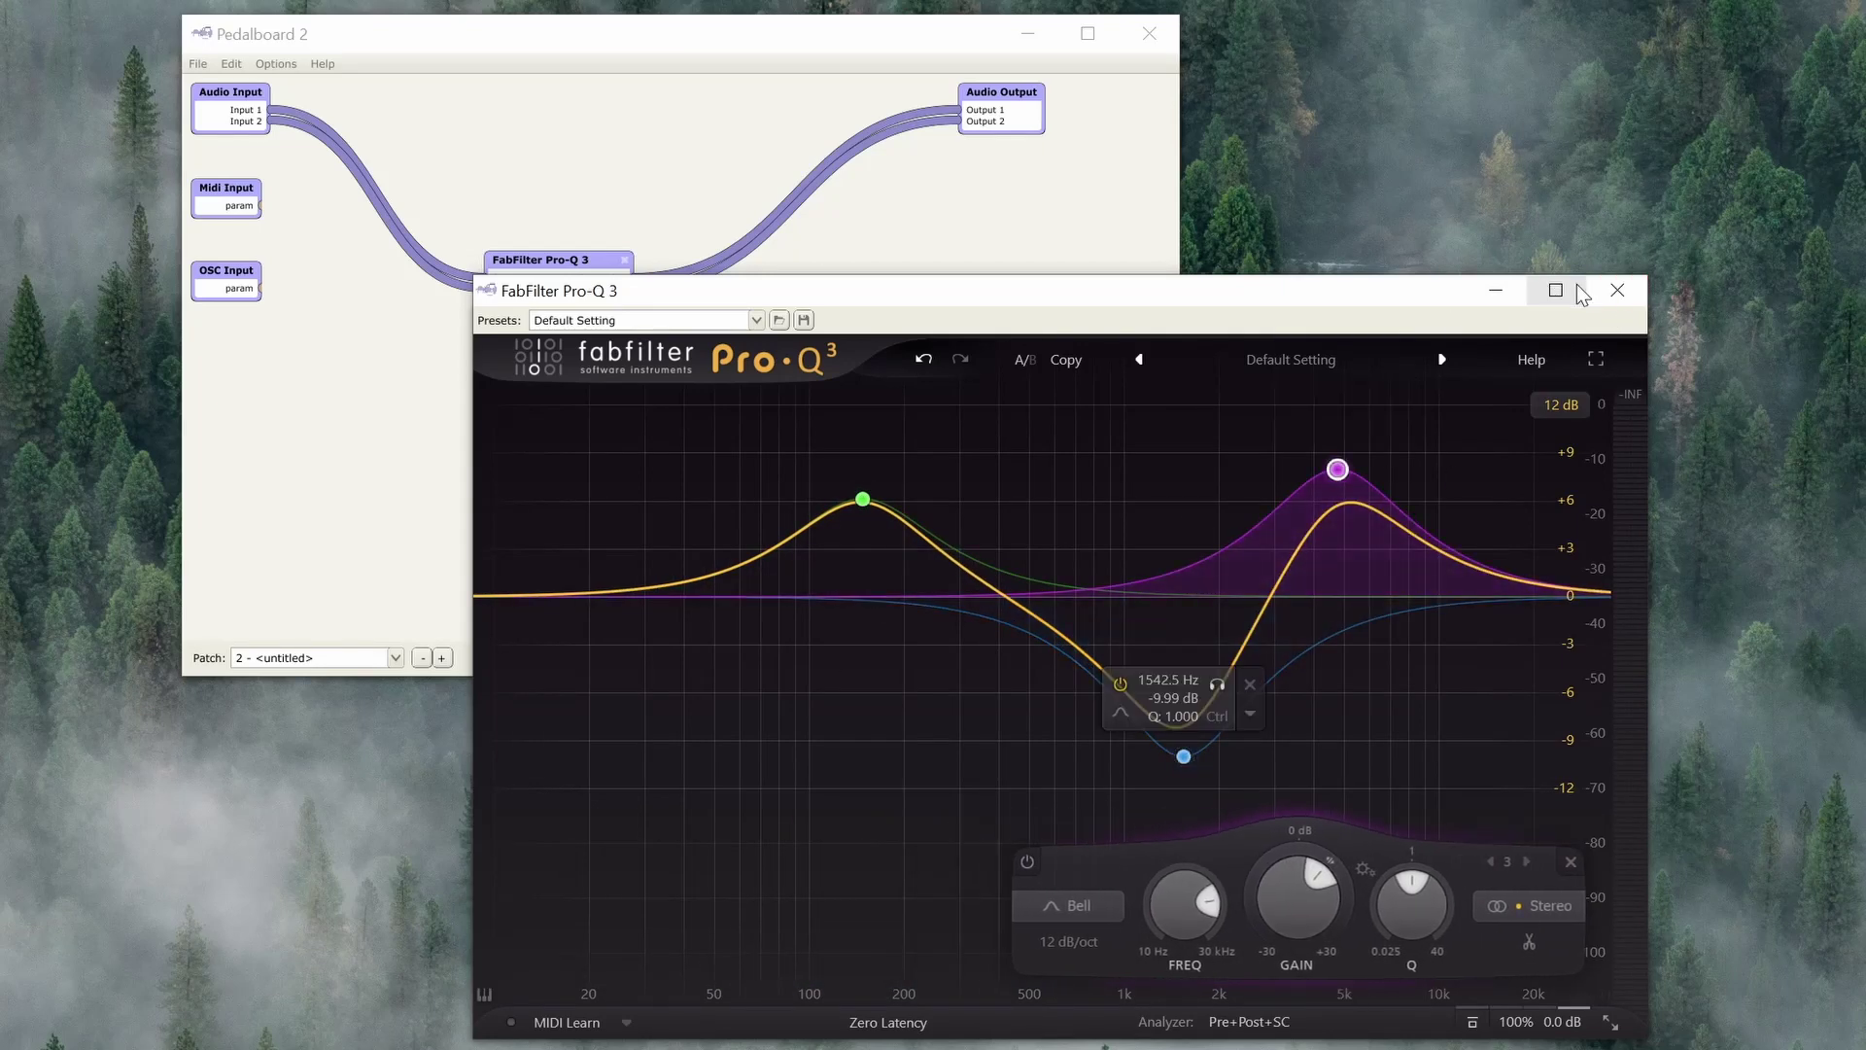
pyautogui.click(1617, 290)
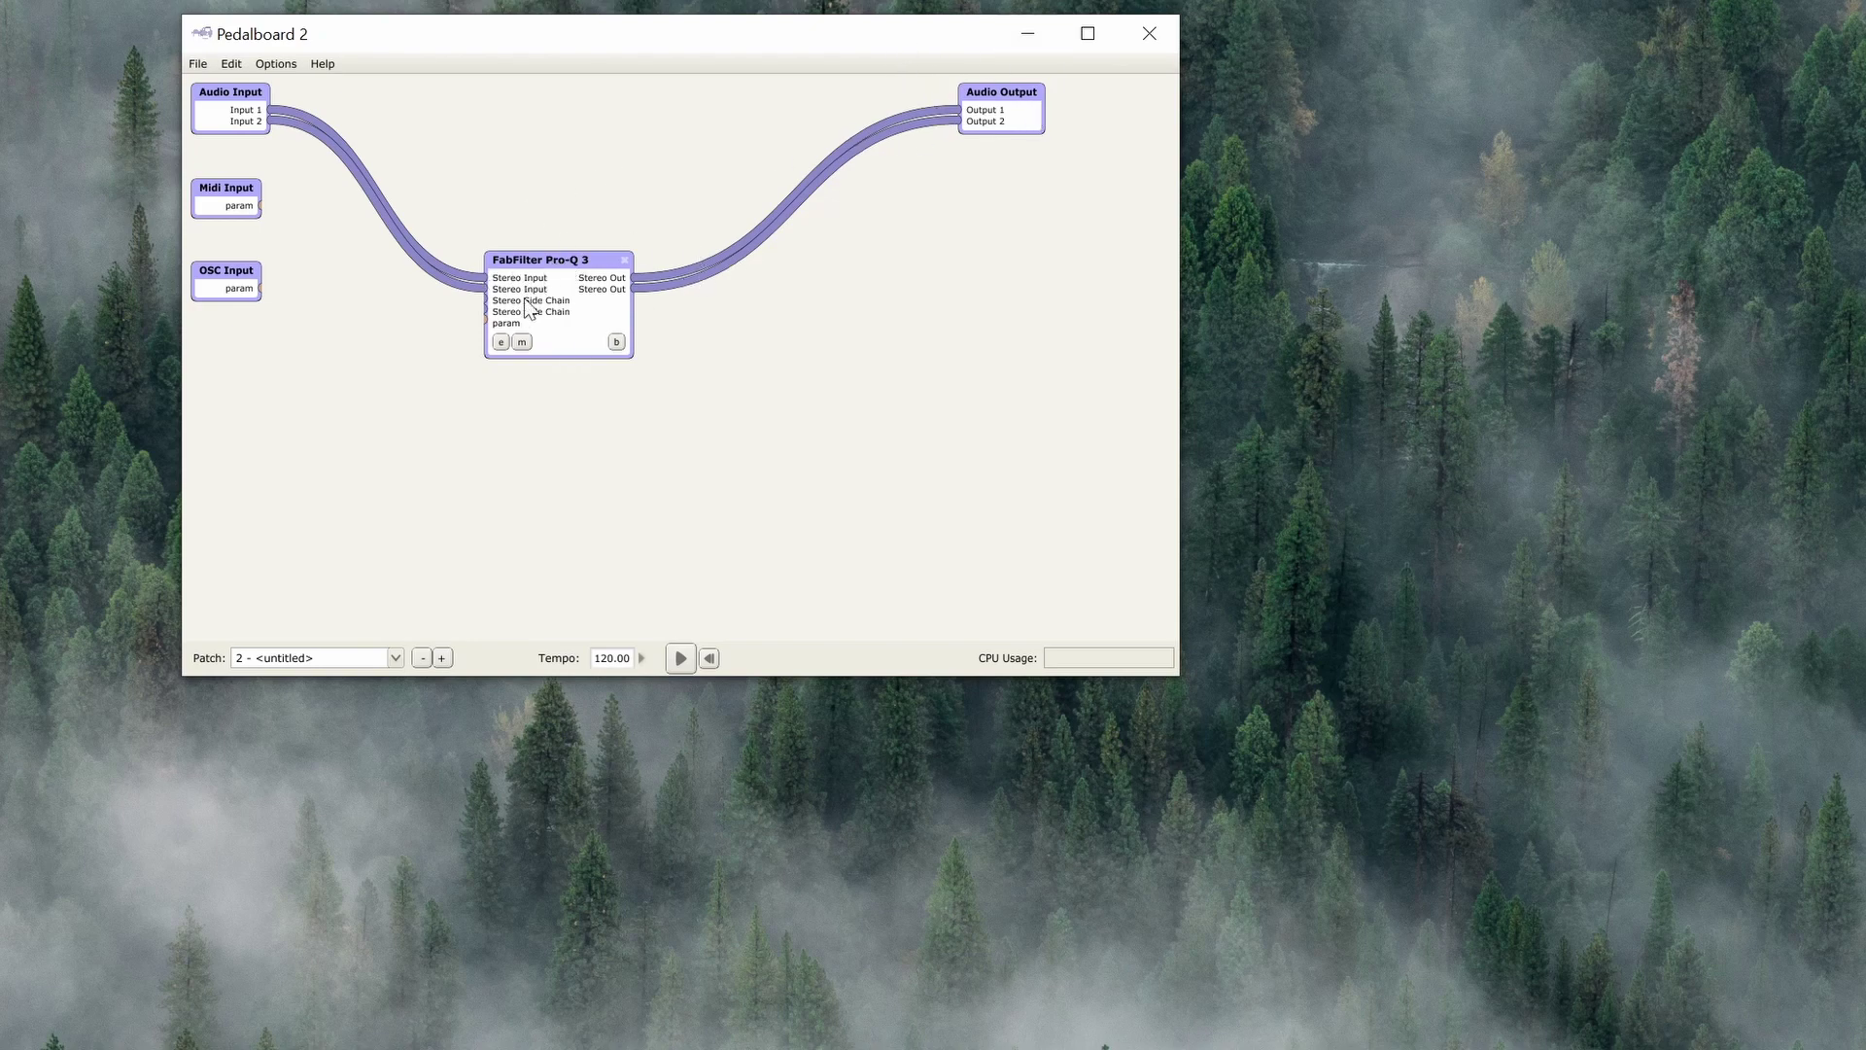
# - Add the Monitoring64 plug-in and reroute both channels from Pro-Q 3 through it to Audio Output
pyautogui.rightClick(797, 354)
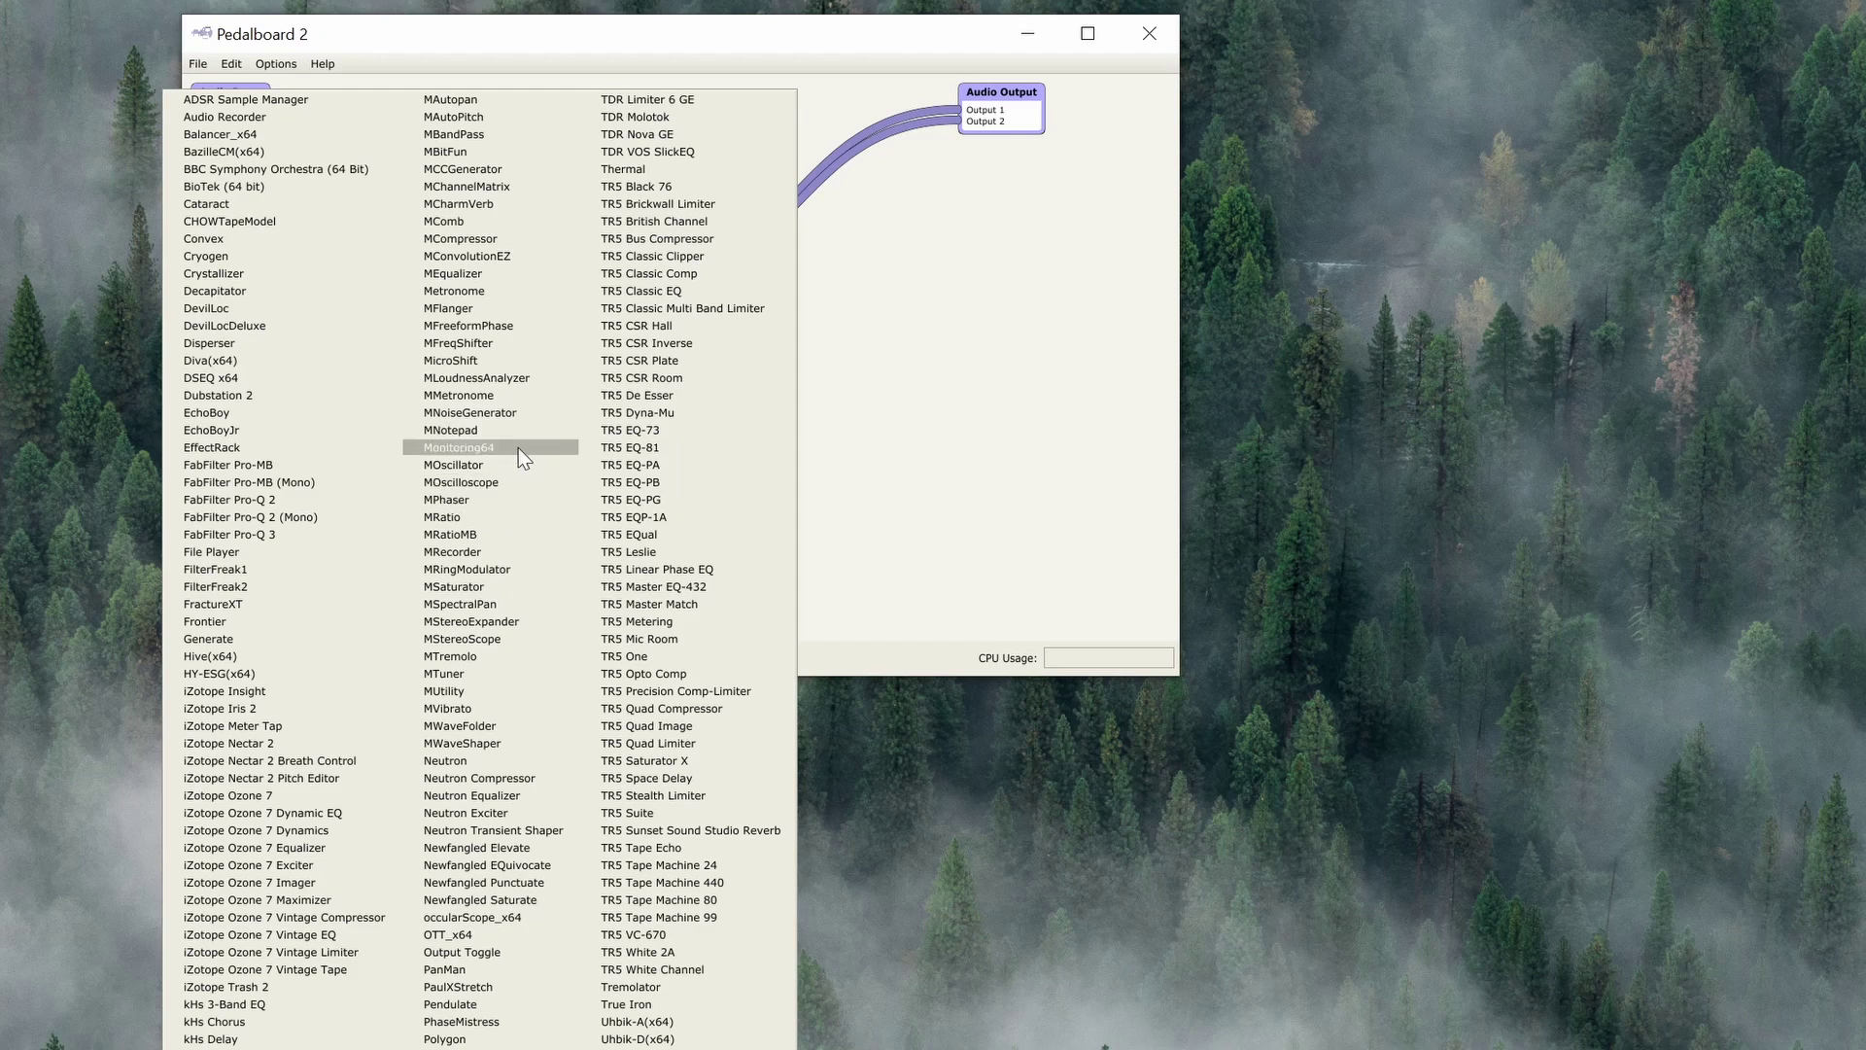
pyautogui.click(517, 447)
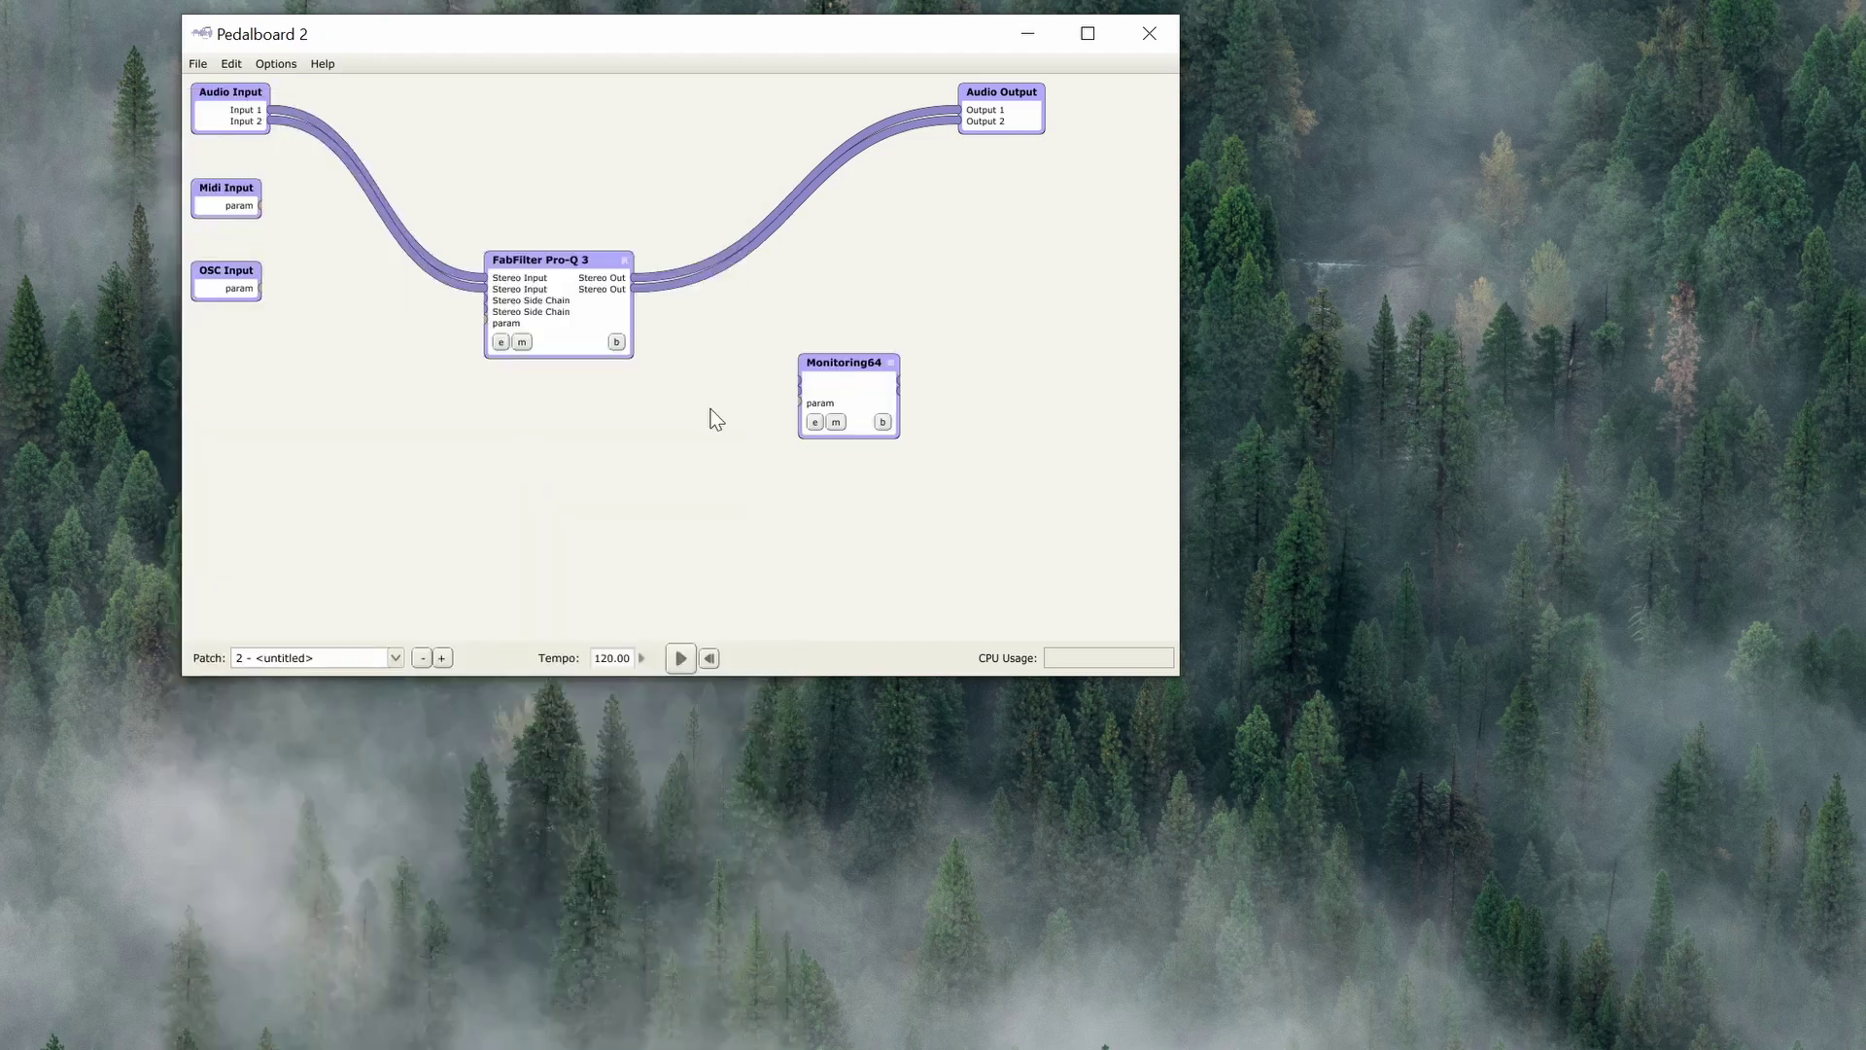
pyautogui.doubleClick(781, 216)
pyautogui.moveTo(632, 278); pyautogui.dragTo(796, 386)
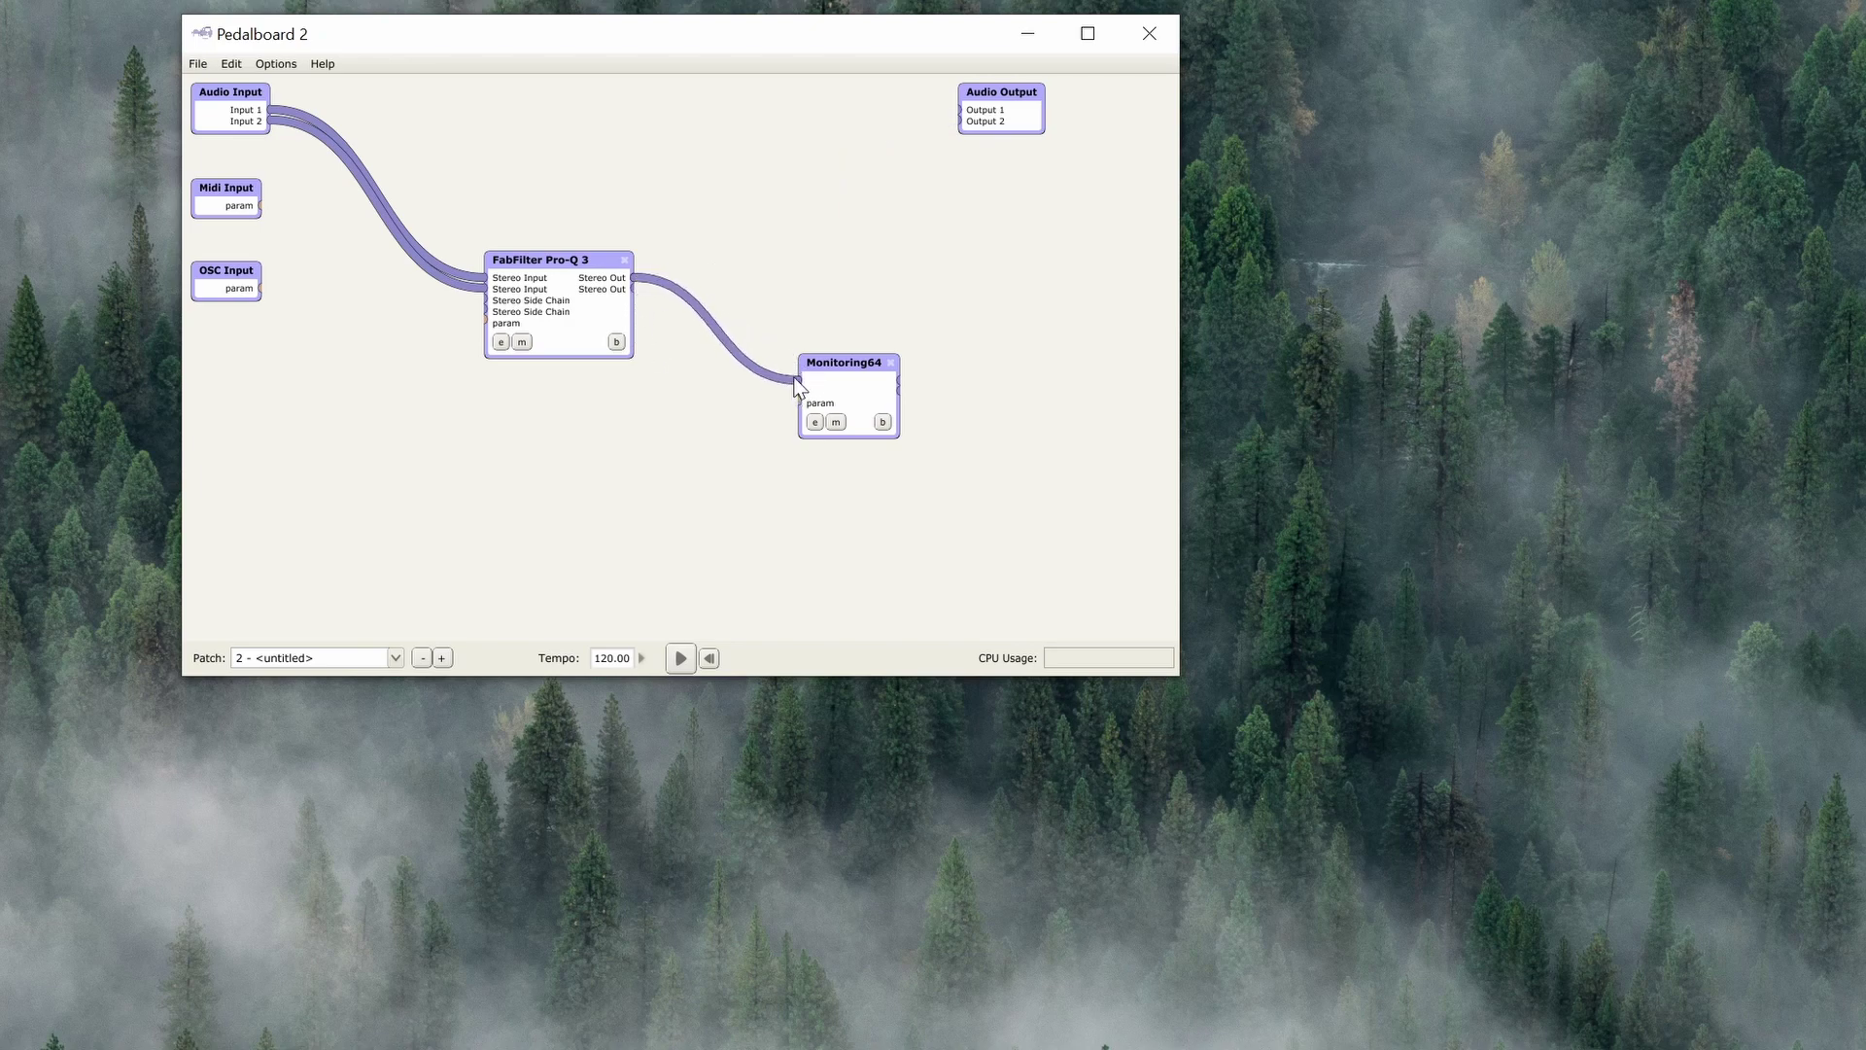
pyautogui.moveTo(632, 288); pyautogui.dragTo(898, 388)
# - Set the Monitor parameter of Monitoring64 to Cans B and close its editor
pyautogui.click(815, 422)
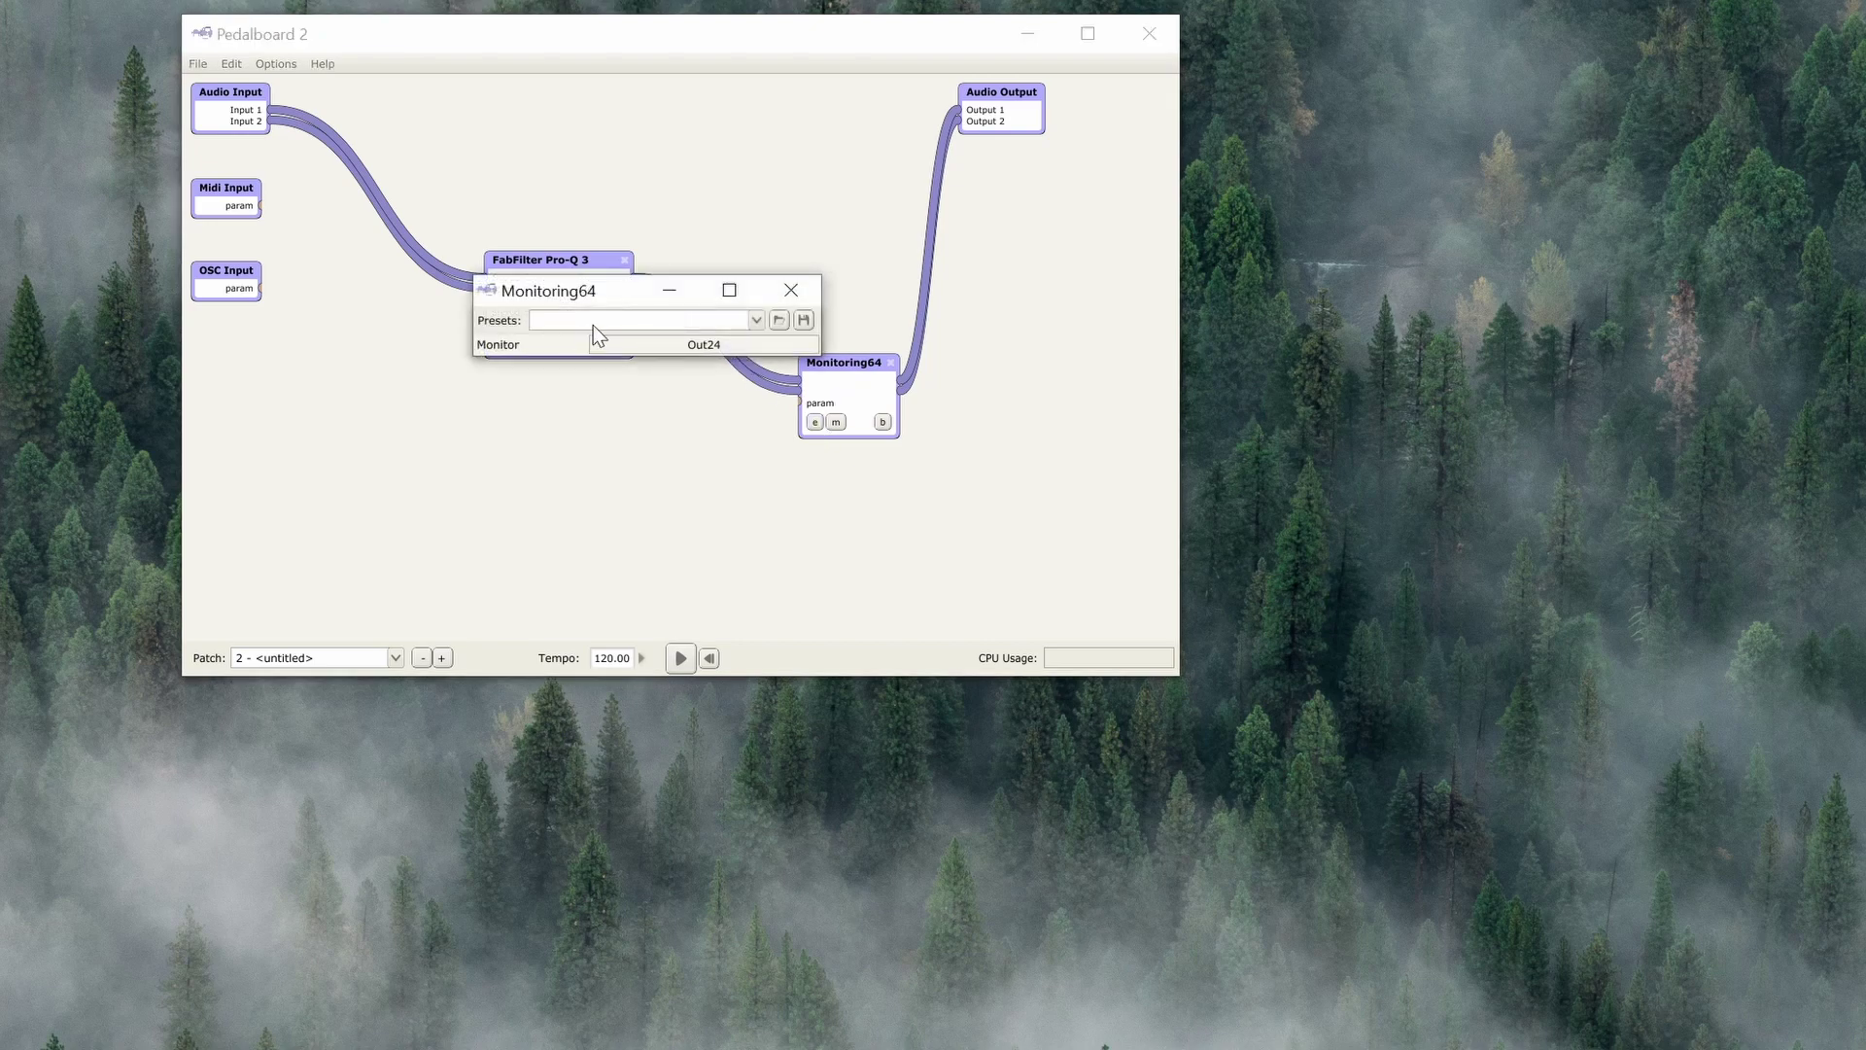
pyautogui.moveTo(635, 347); pyautogui.dragTo(777, 350)
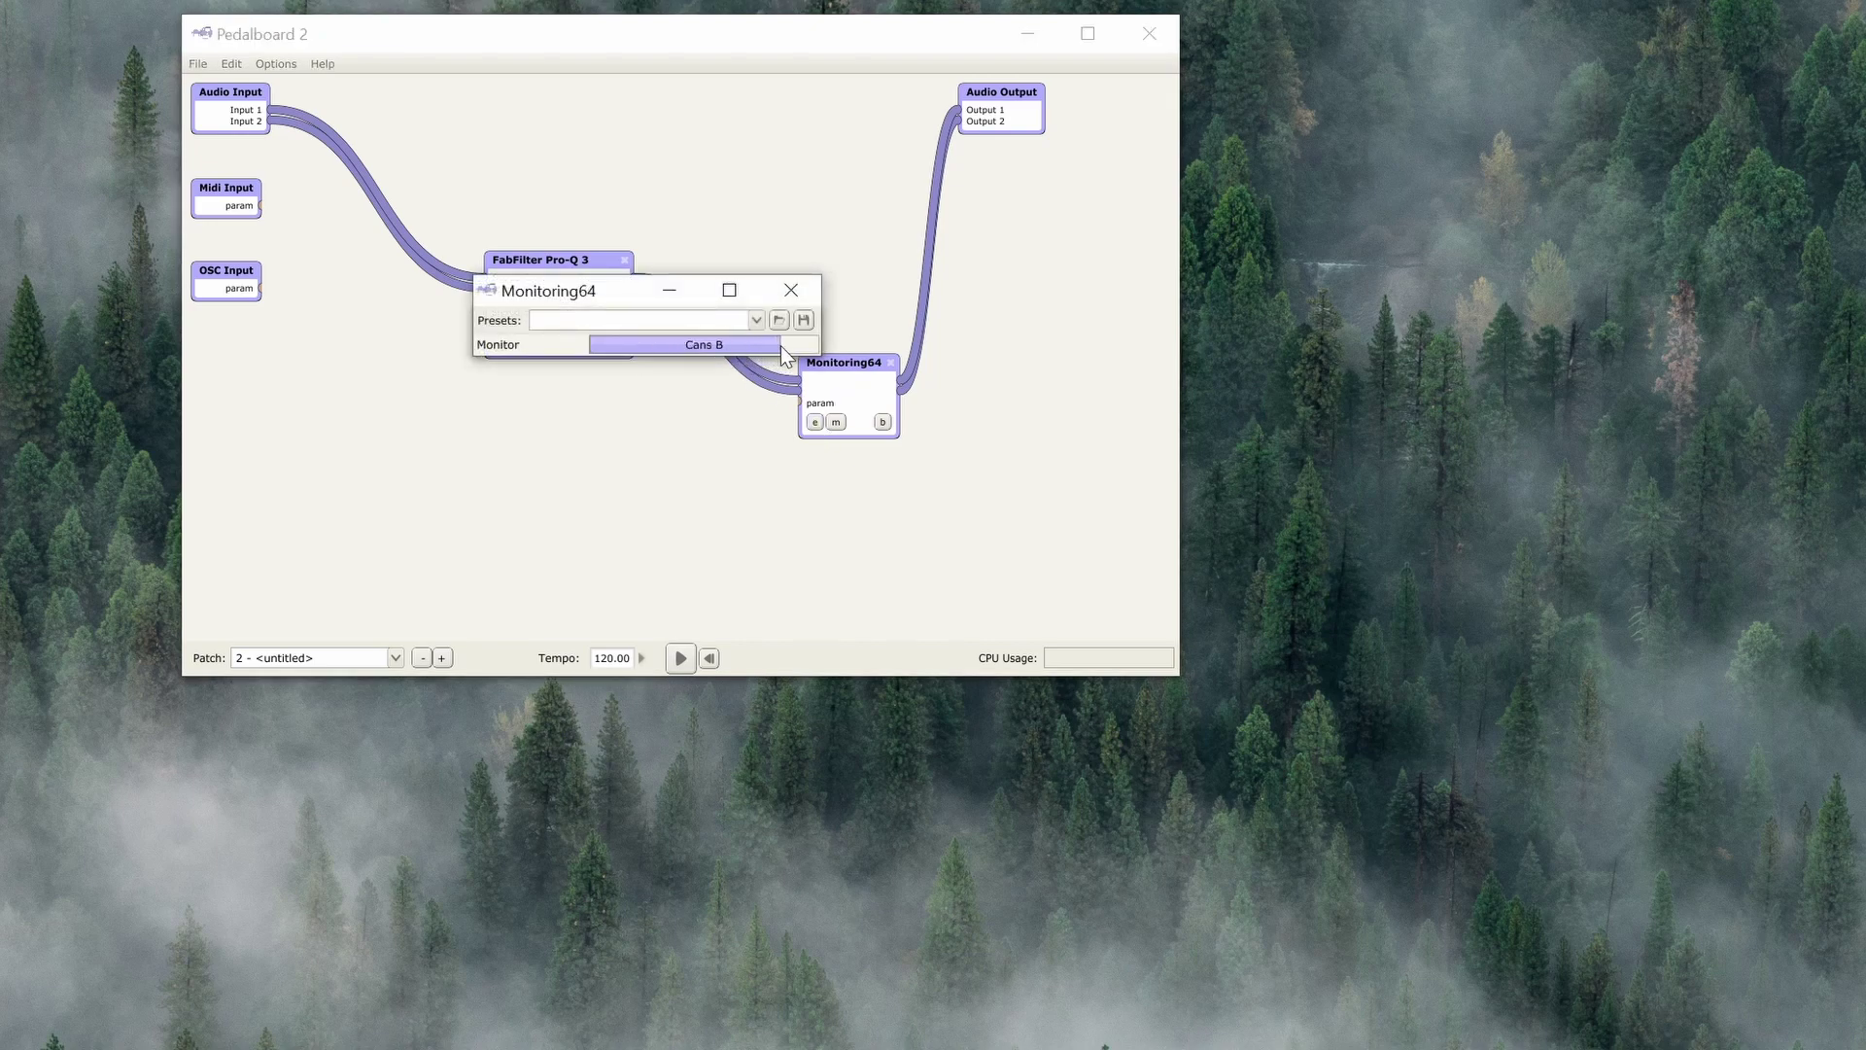
pyautogui.click(785, 347)
pyautogui.click(792, 292)
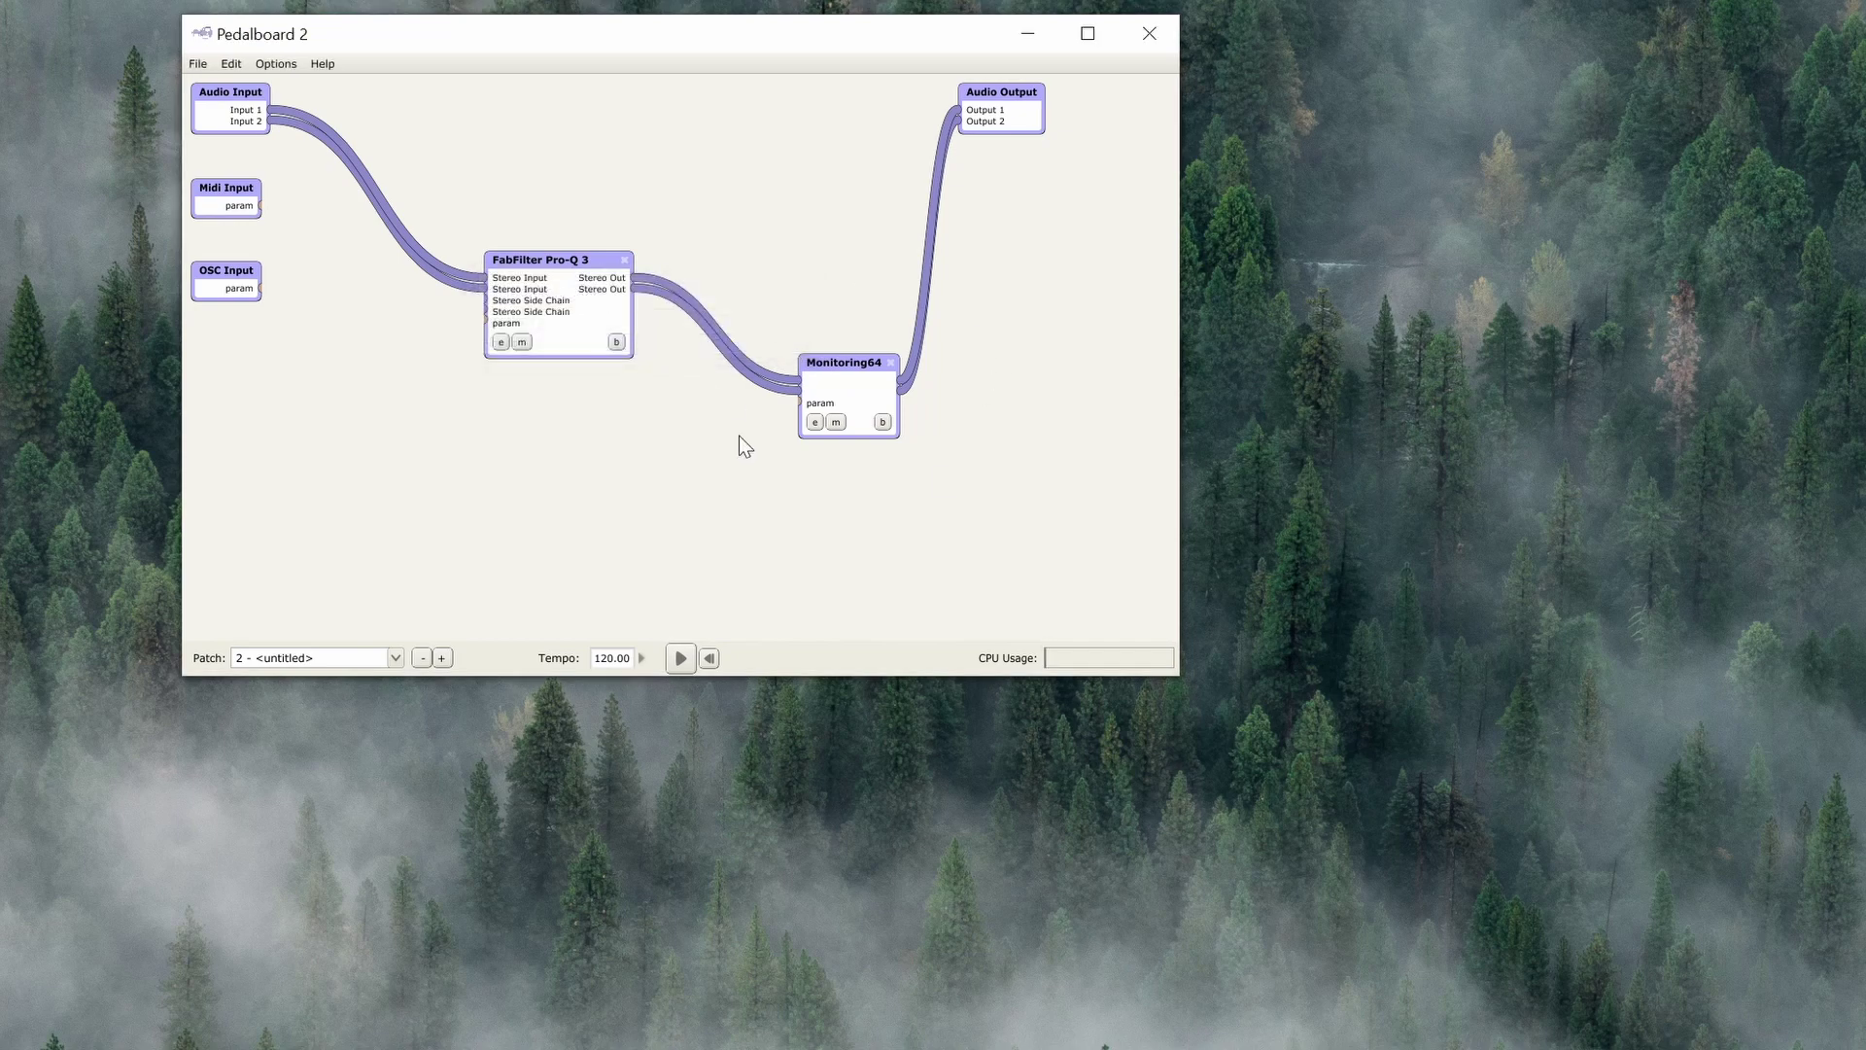
# - Rename the second patch to EQ and Cans
pyautogui.click(330, 654)
pyautogui.write('2 - EQ and Cans')
pyautogui.press('Return')
# - Save the patch set in Documents as Pedalboard2 Patch File(3), and store it as the default
pyautogui.click(198, 64)
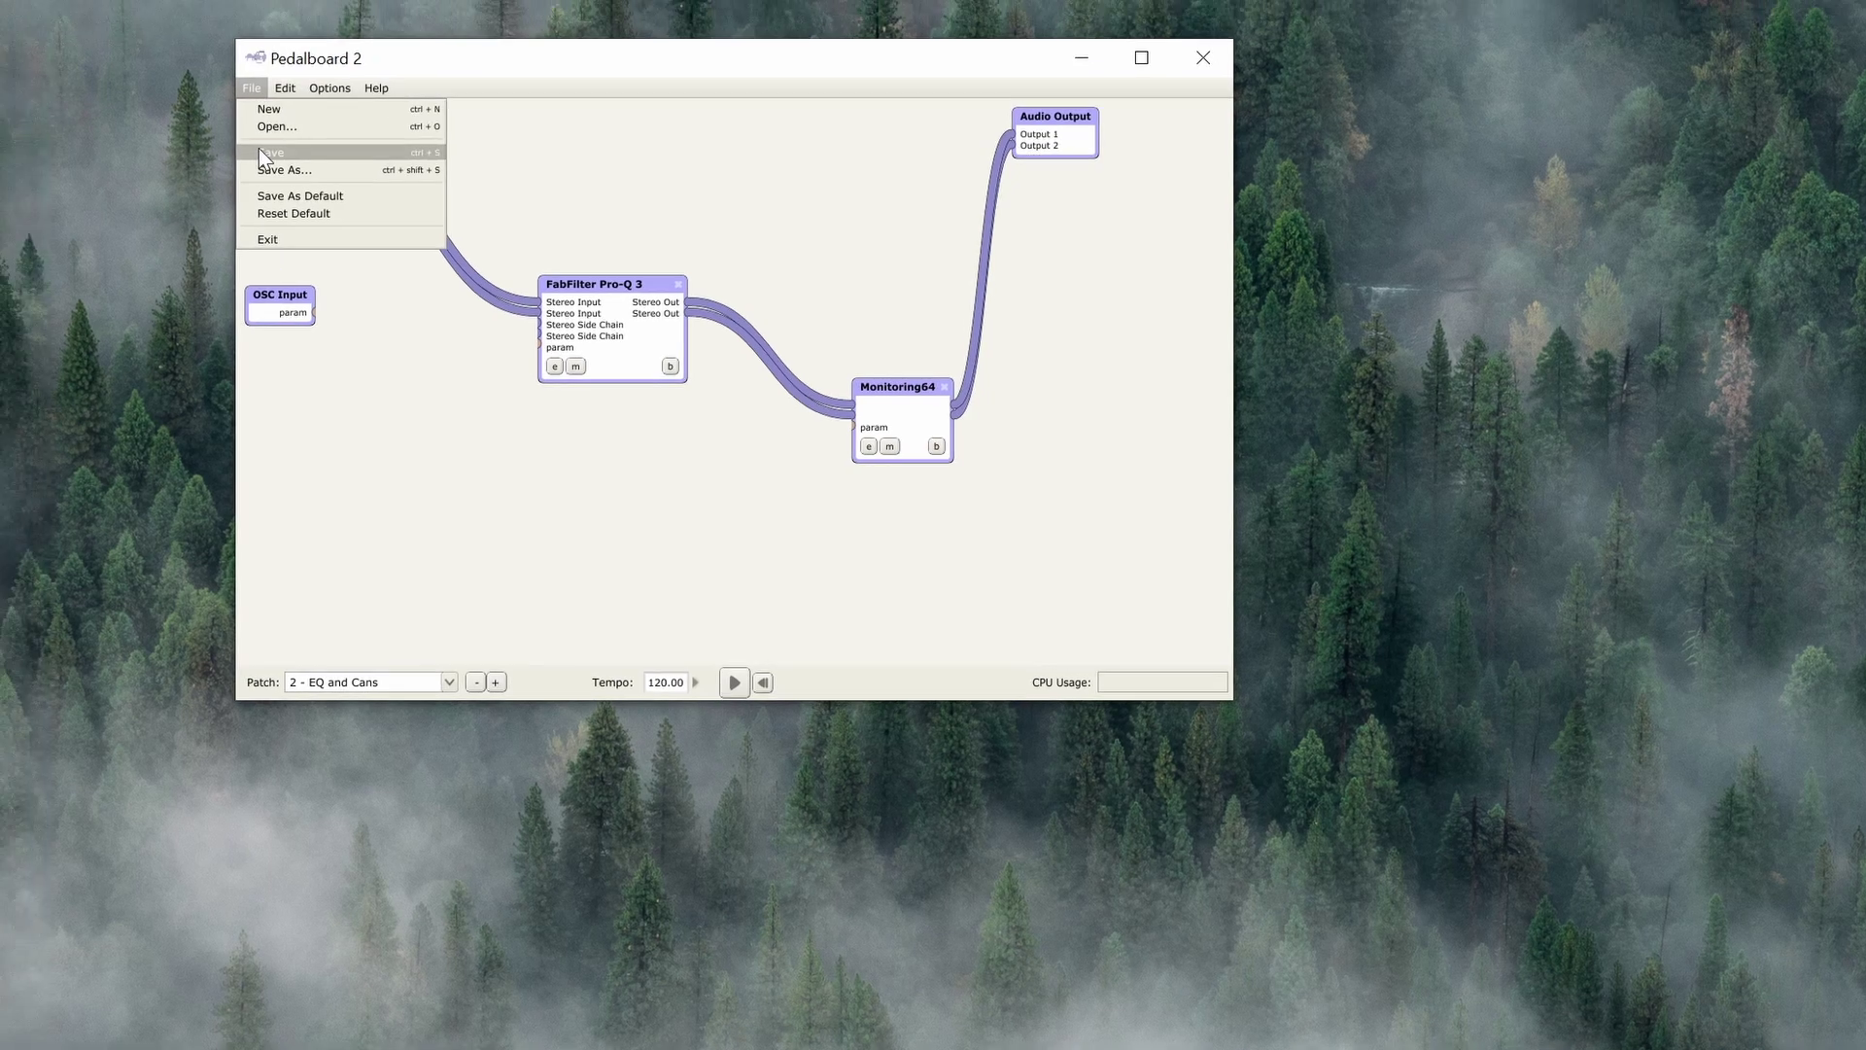
pyautogui.click(260, 152)
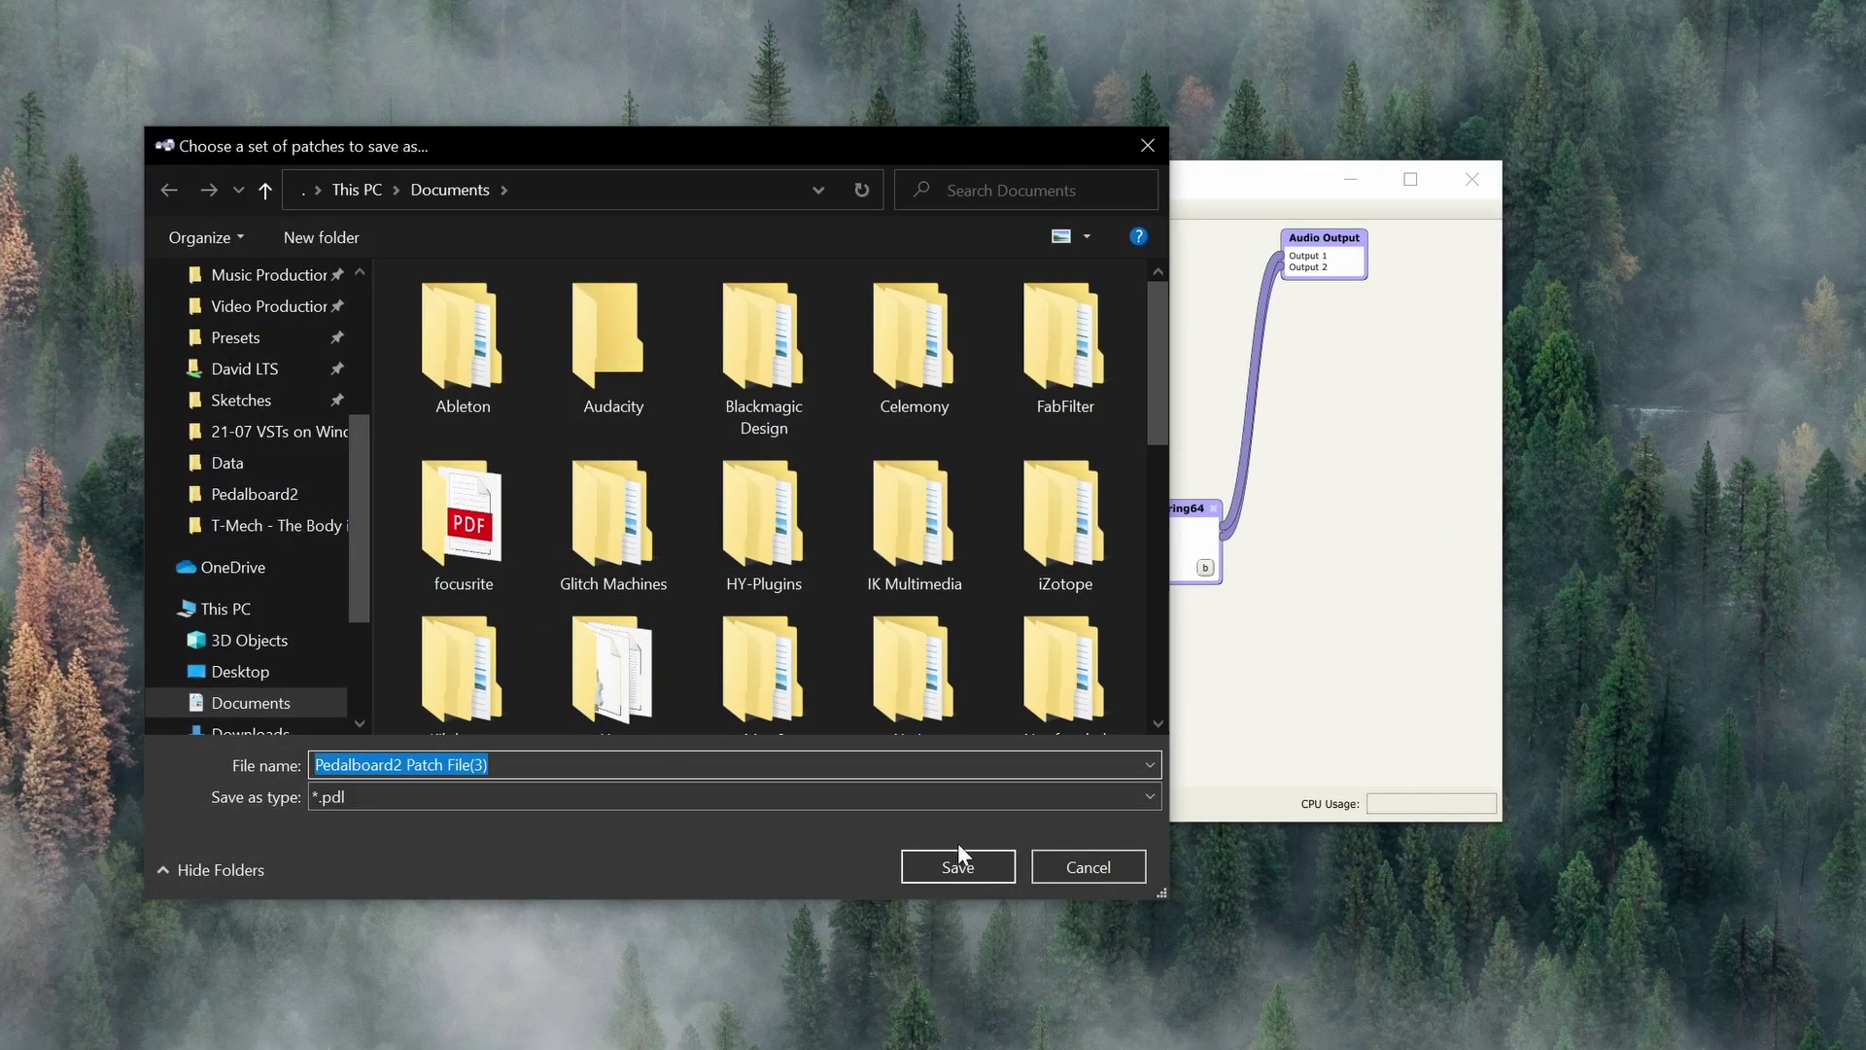
pyautogui.click(978, 865)
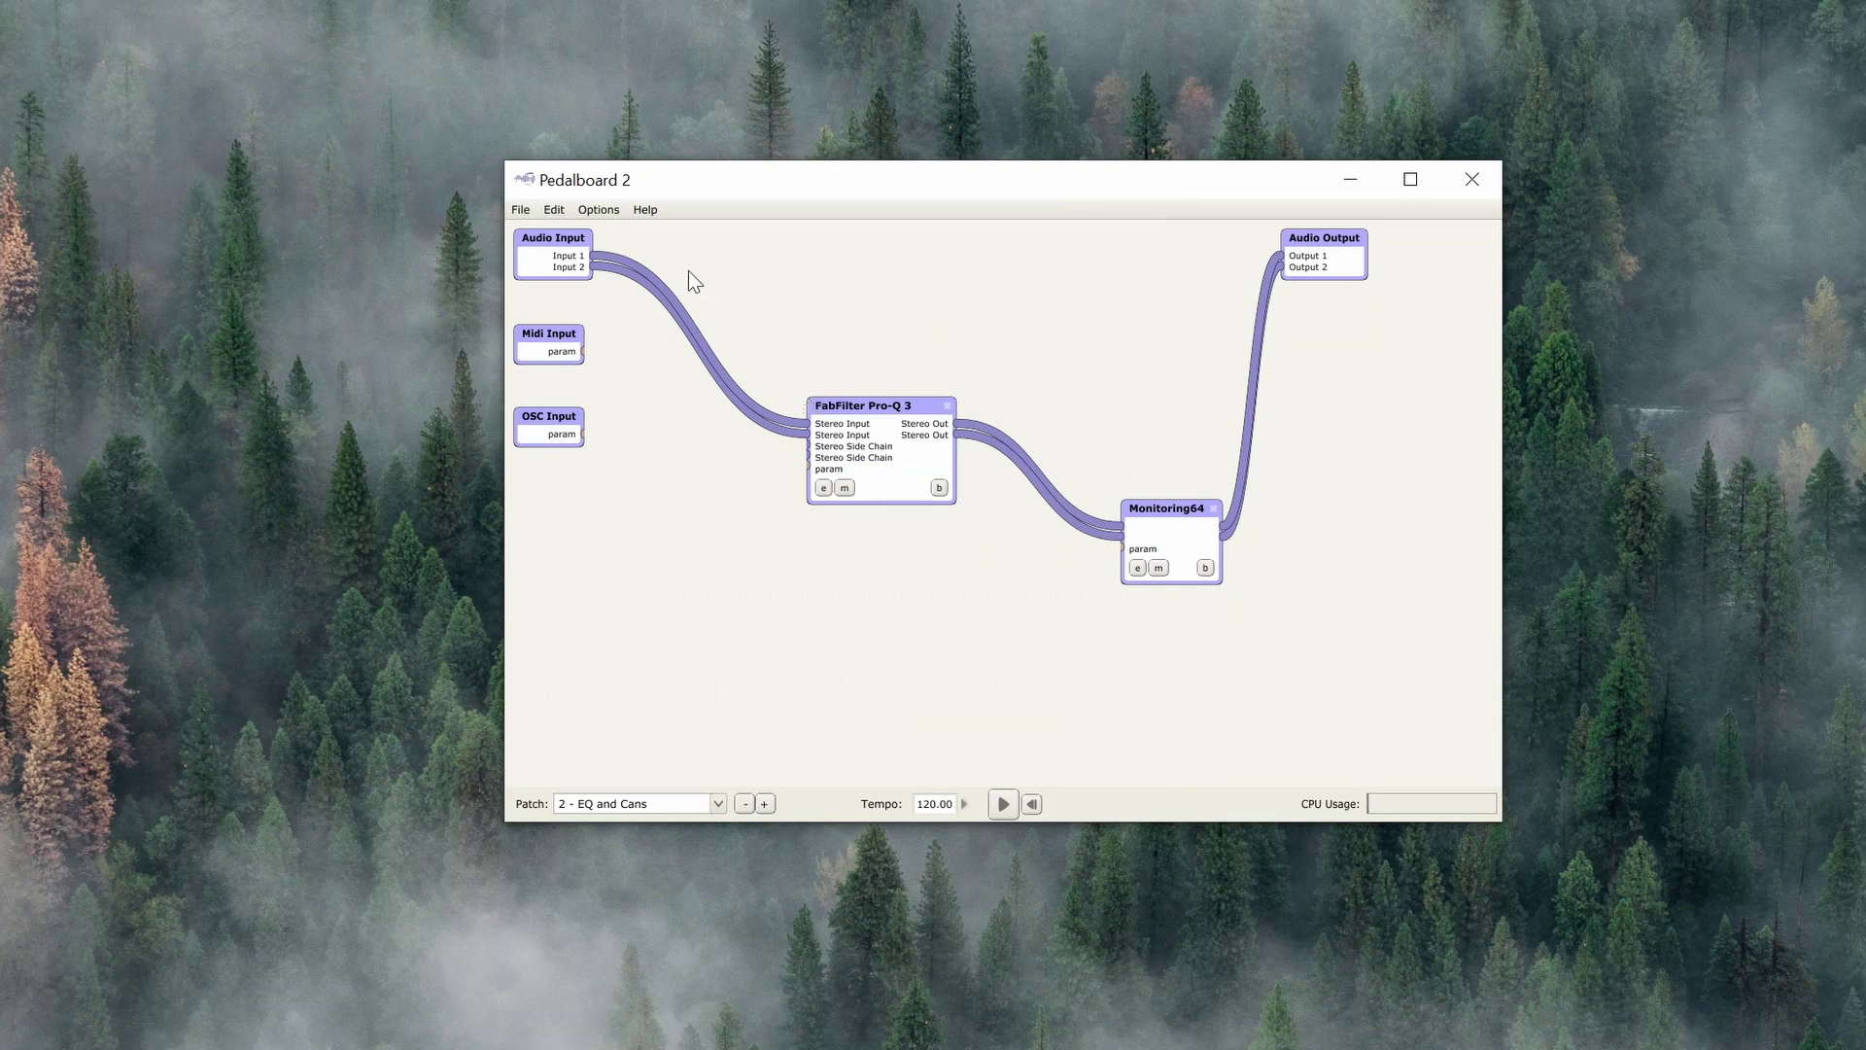
pyautogui.click(519, 212)
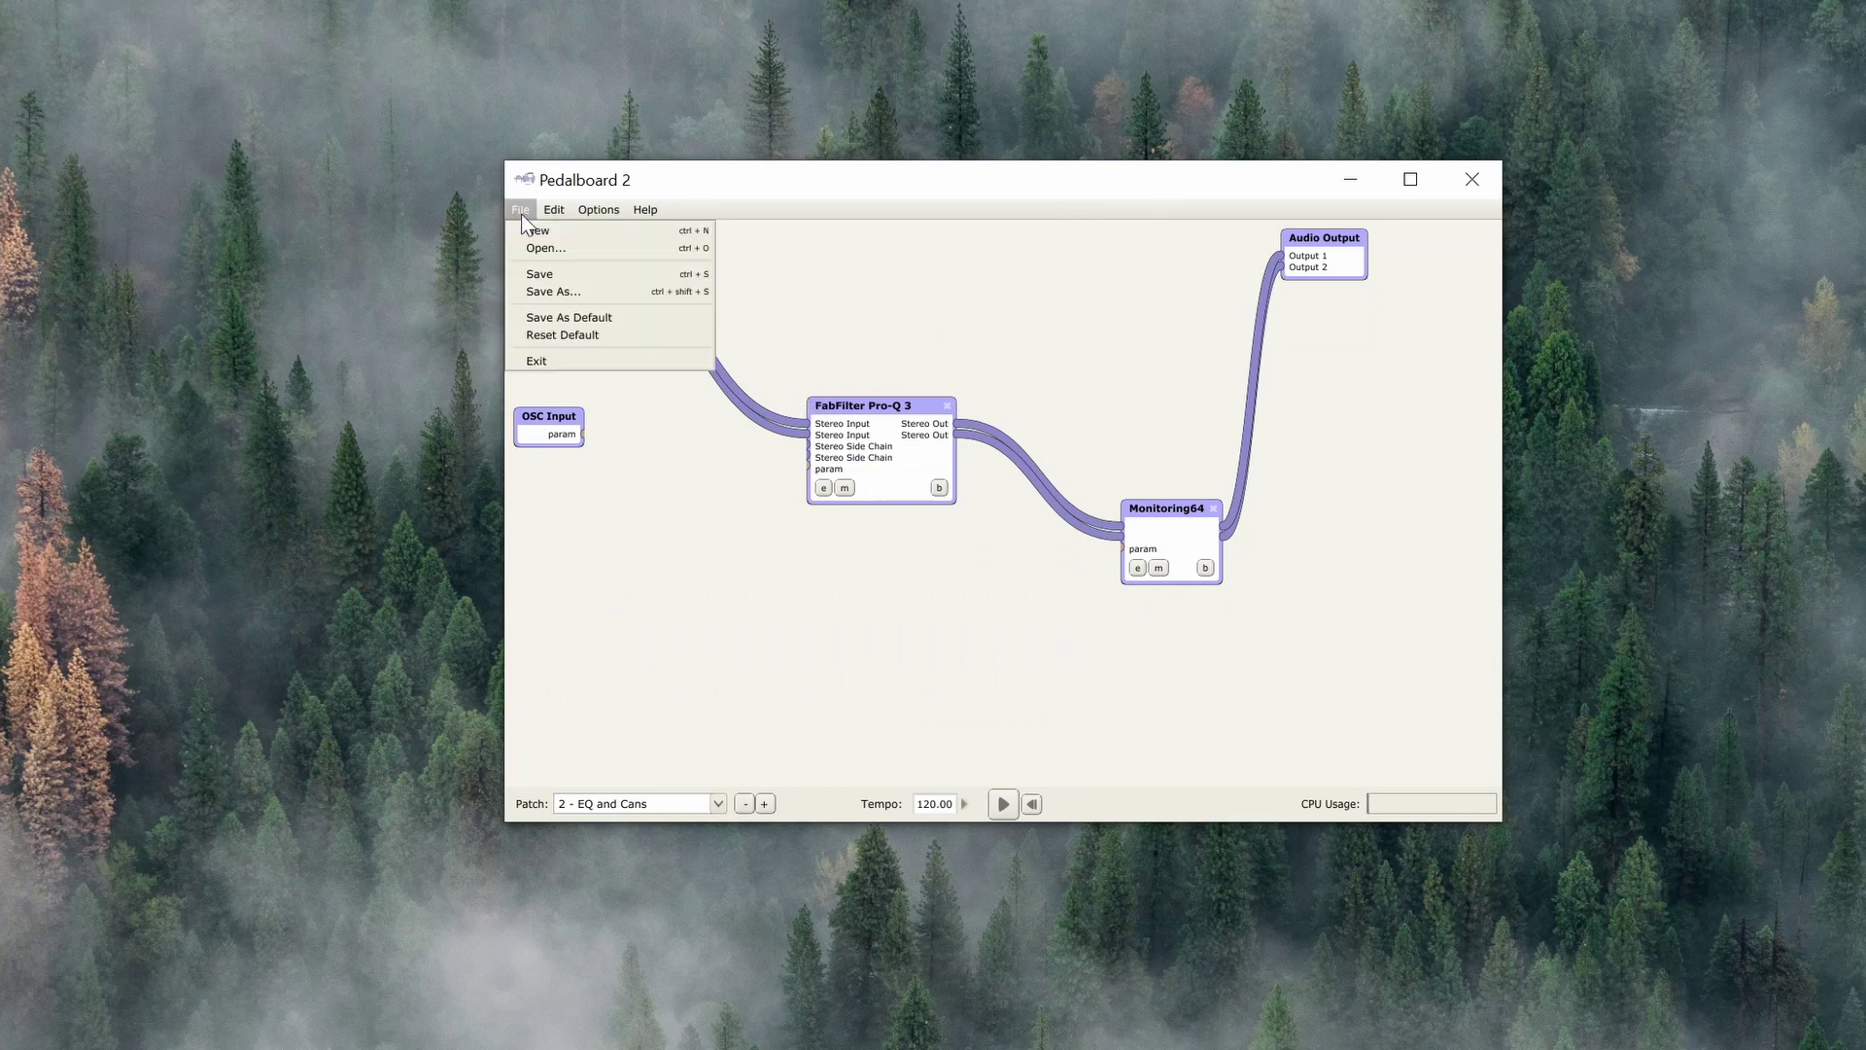
pyautogui.click(605, 317)
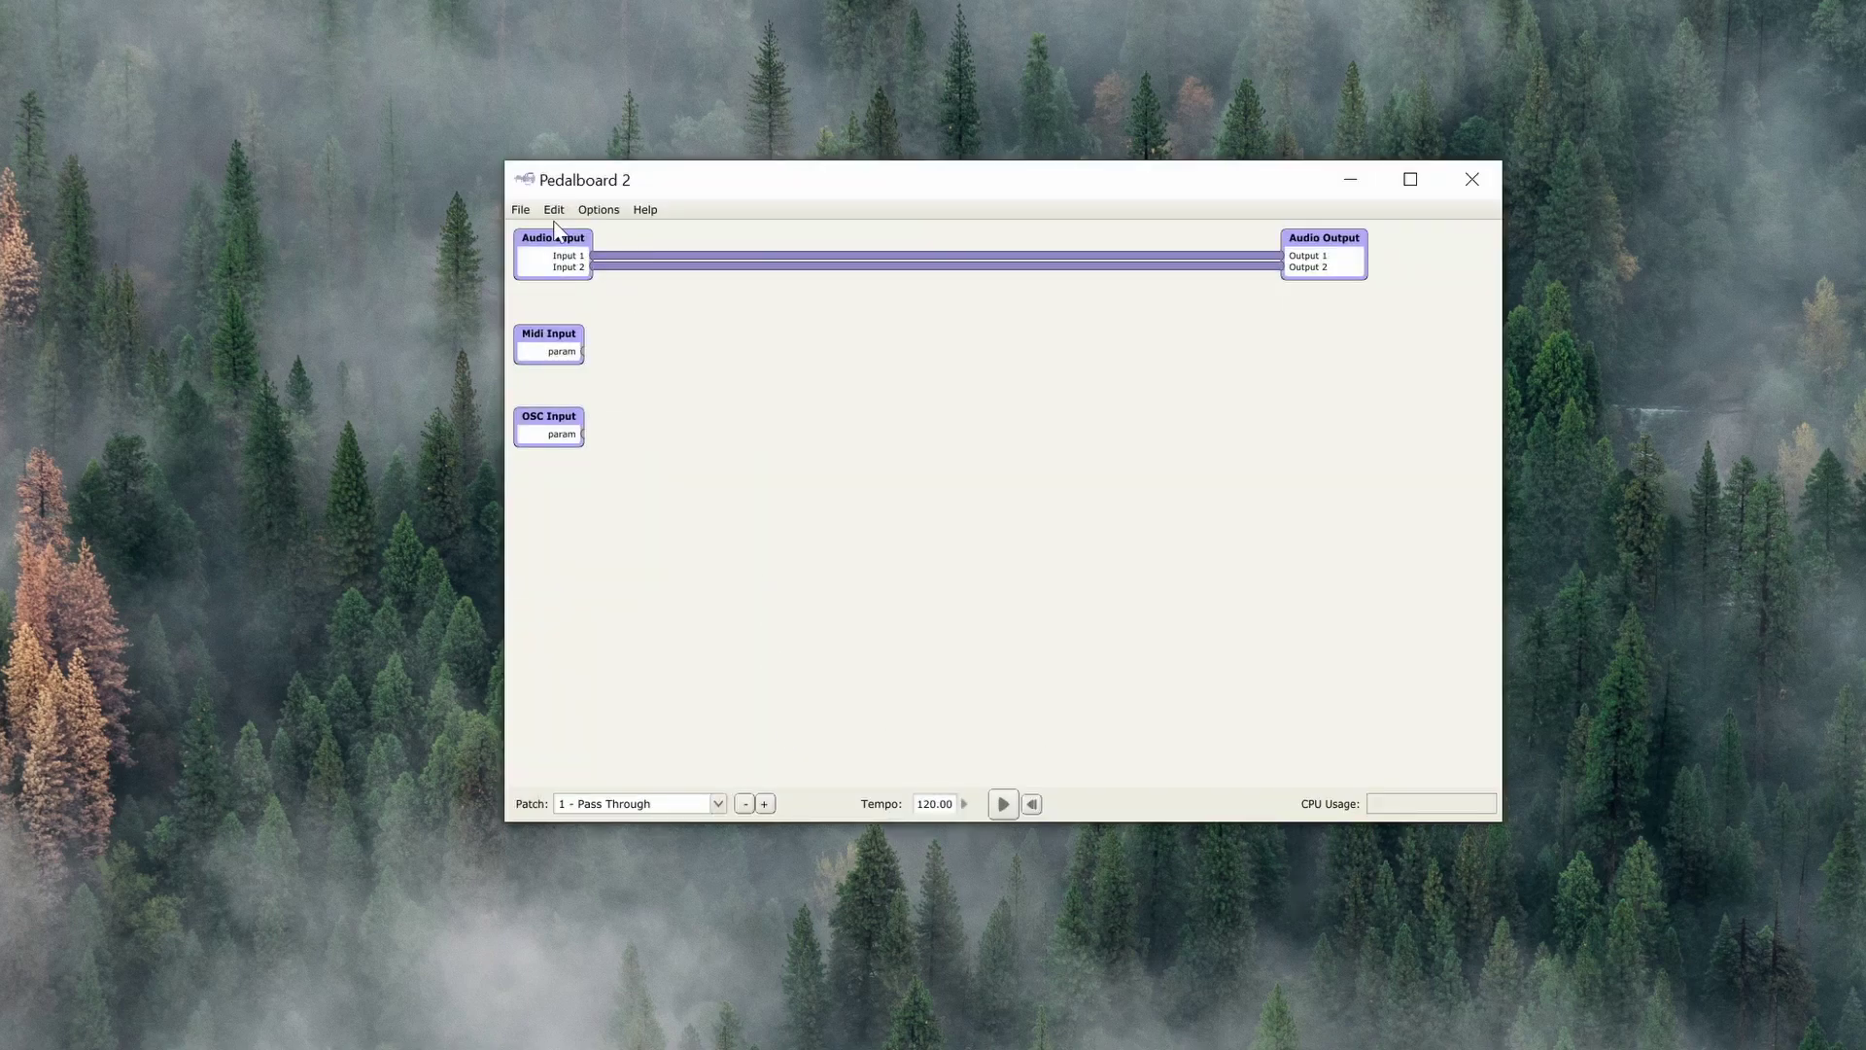
# - Switch to the Pass Through patch, and move EQ and Cans up one place in the Patch Organiser
pyautogui.click(717, 803)
pyautogui.click(680, 826)
pyautogui.click(554, 209)
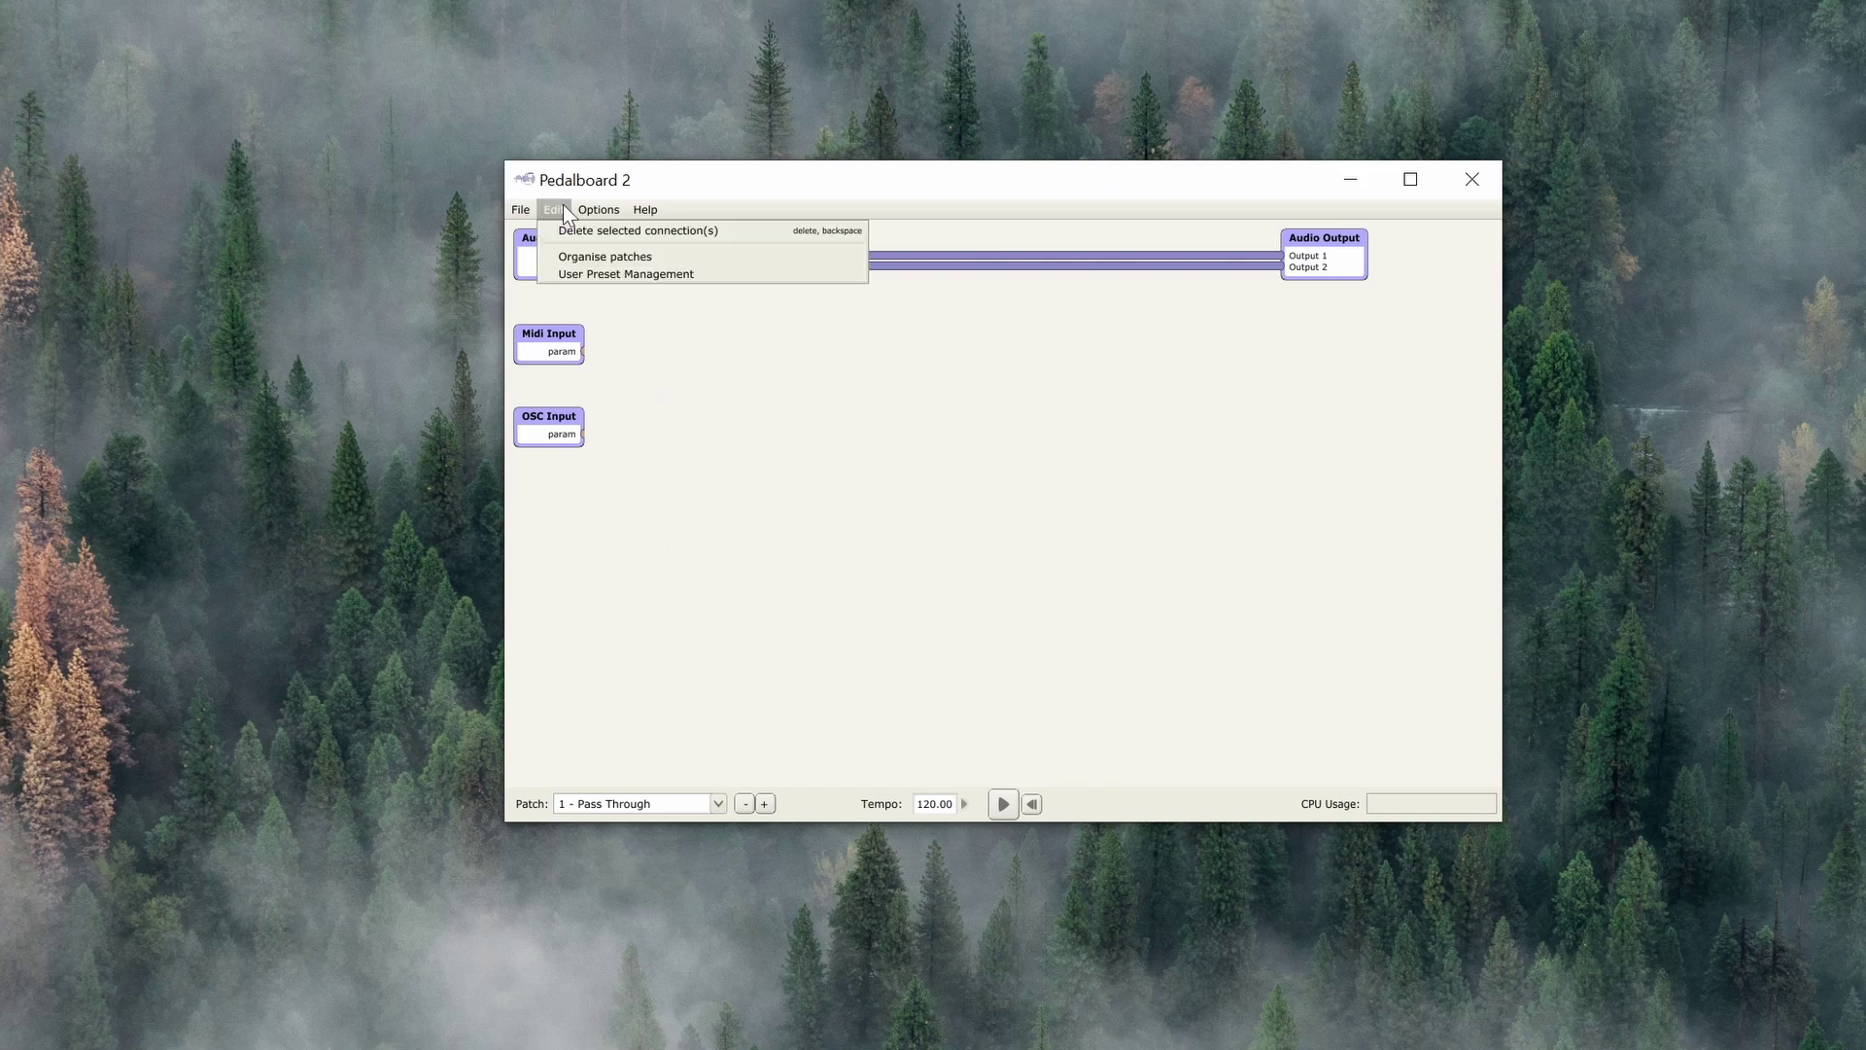
pyautogui.click(571, 256)
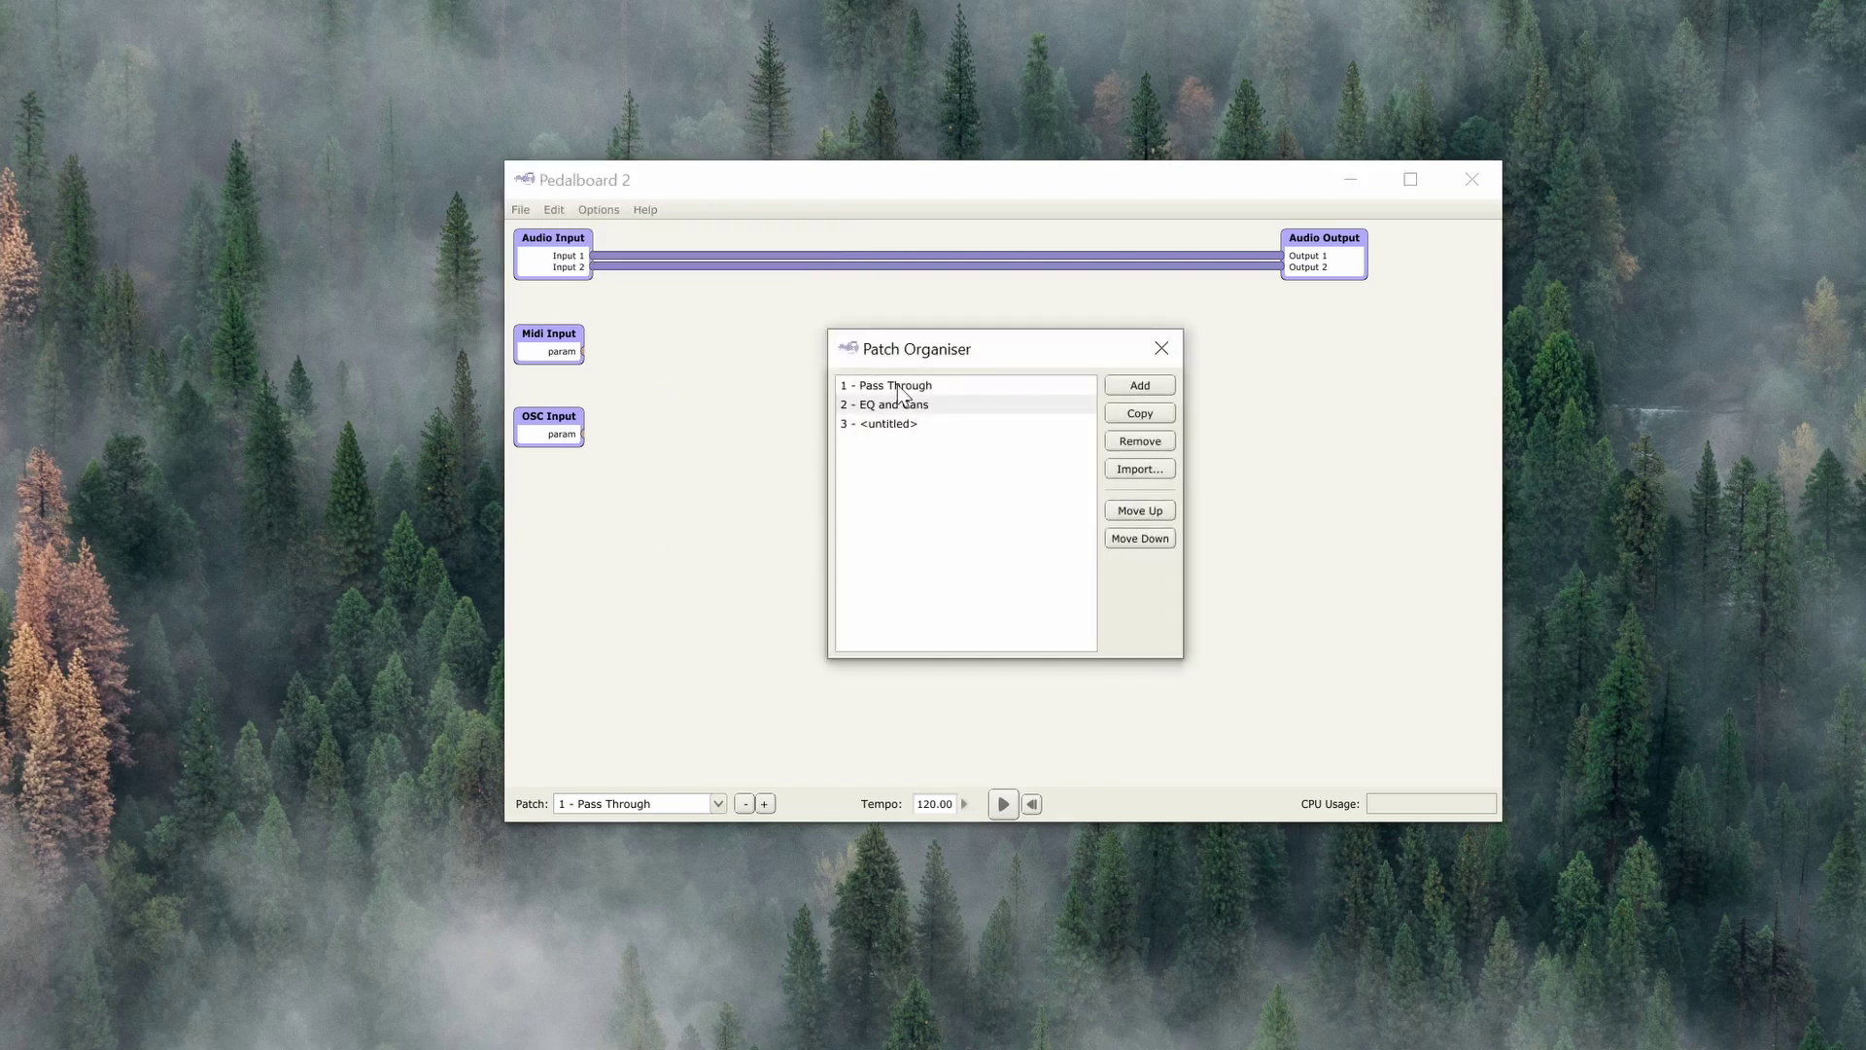
pyautogui.click(915, 406)
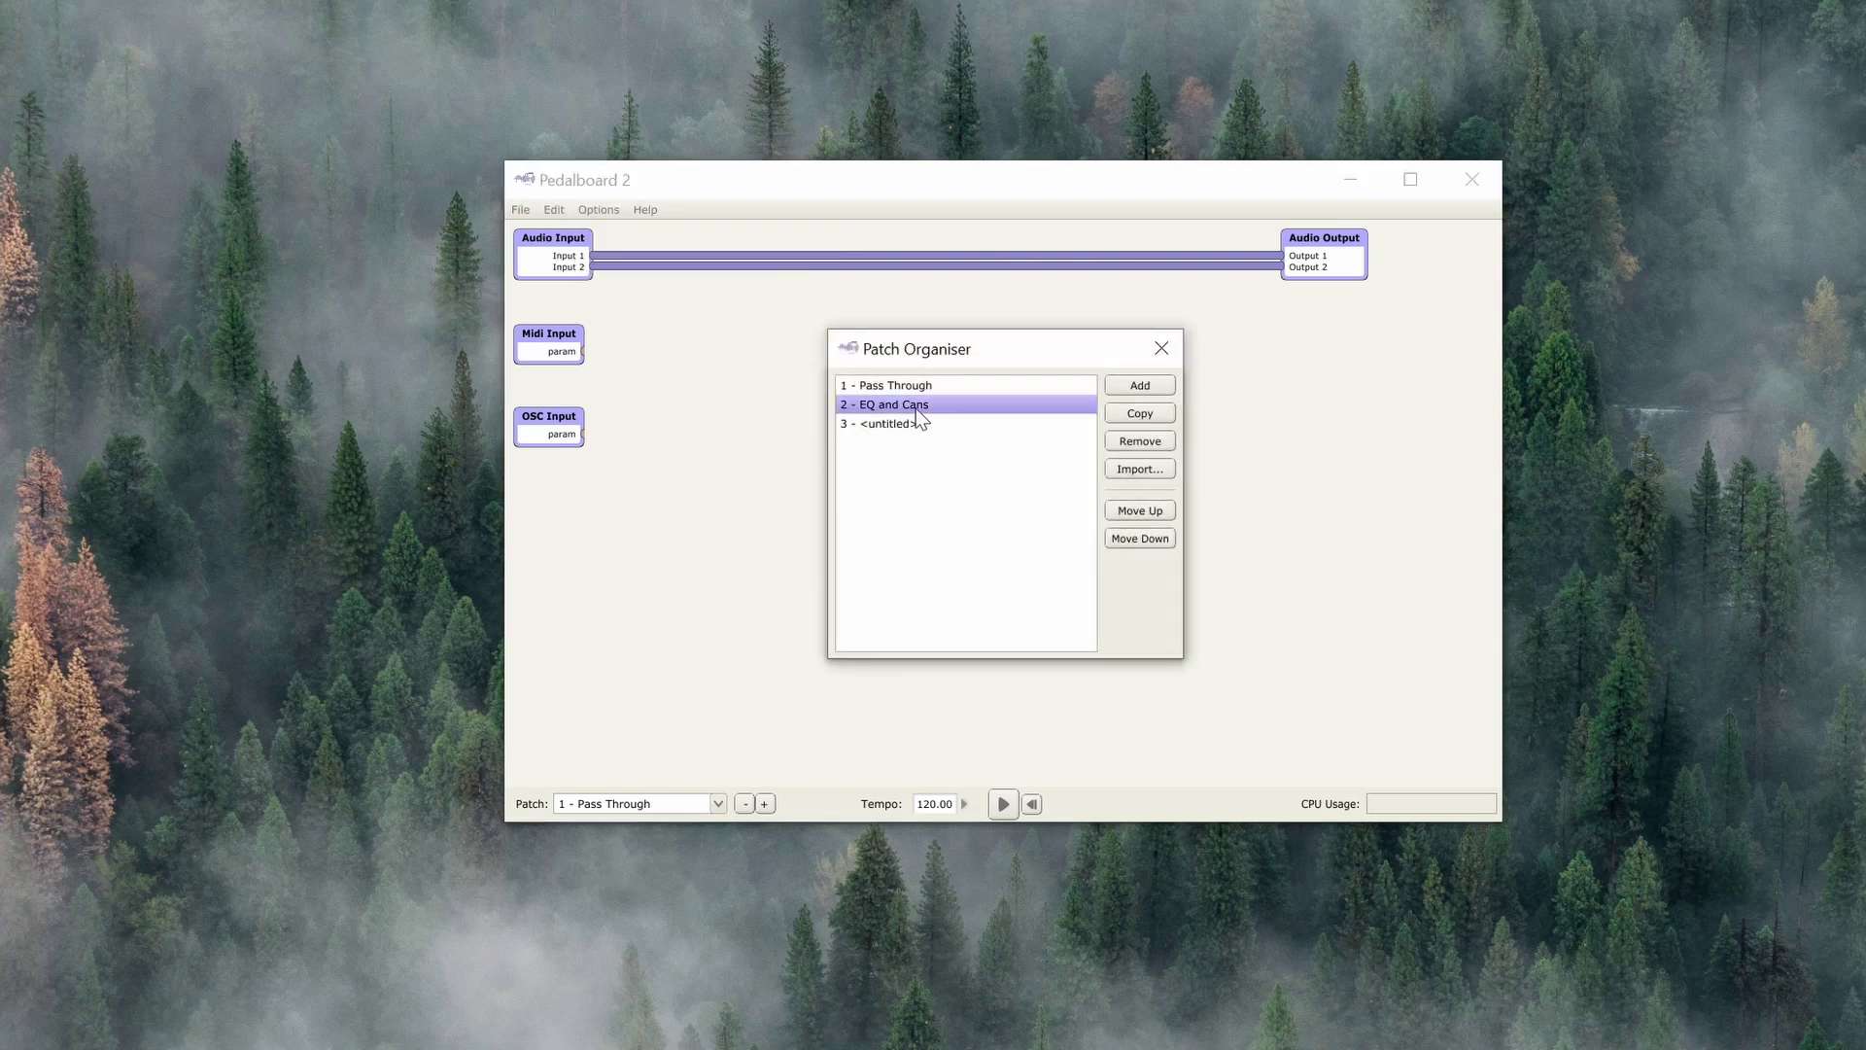
pyautogui.click(1128, 515)
pyautogui.click(1163, 350)
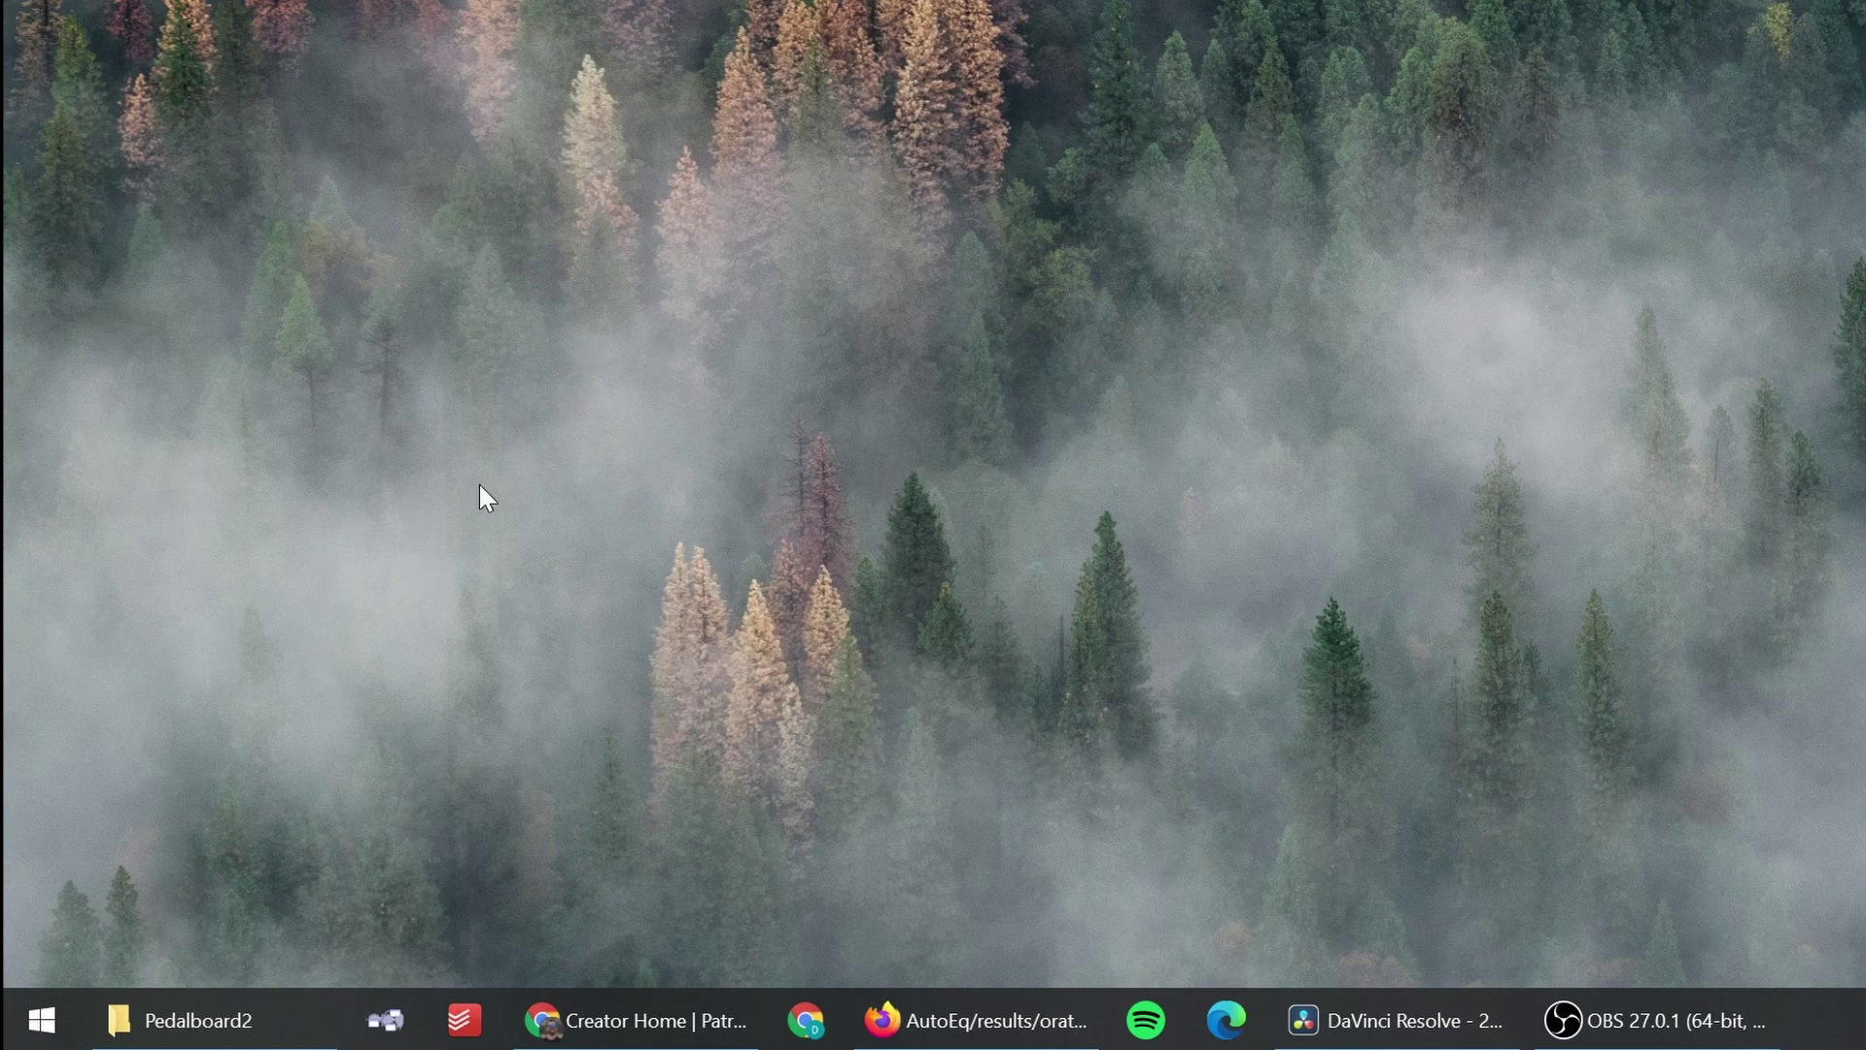
# - Open the Windows Startup folder by running shell:startup from the Run dialog
pyautogui.click(42, 1019)
pyautogui.write('run')
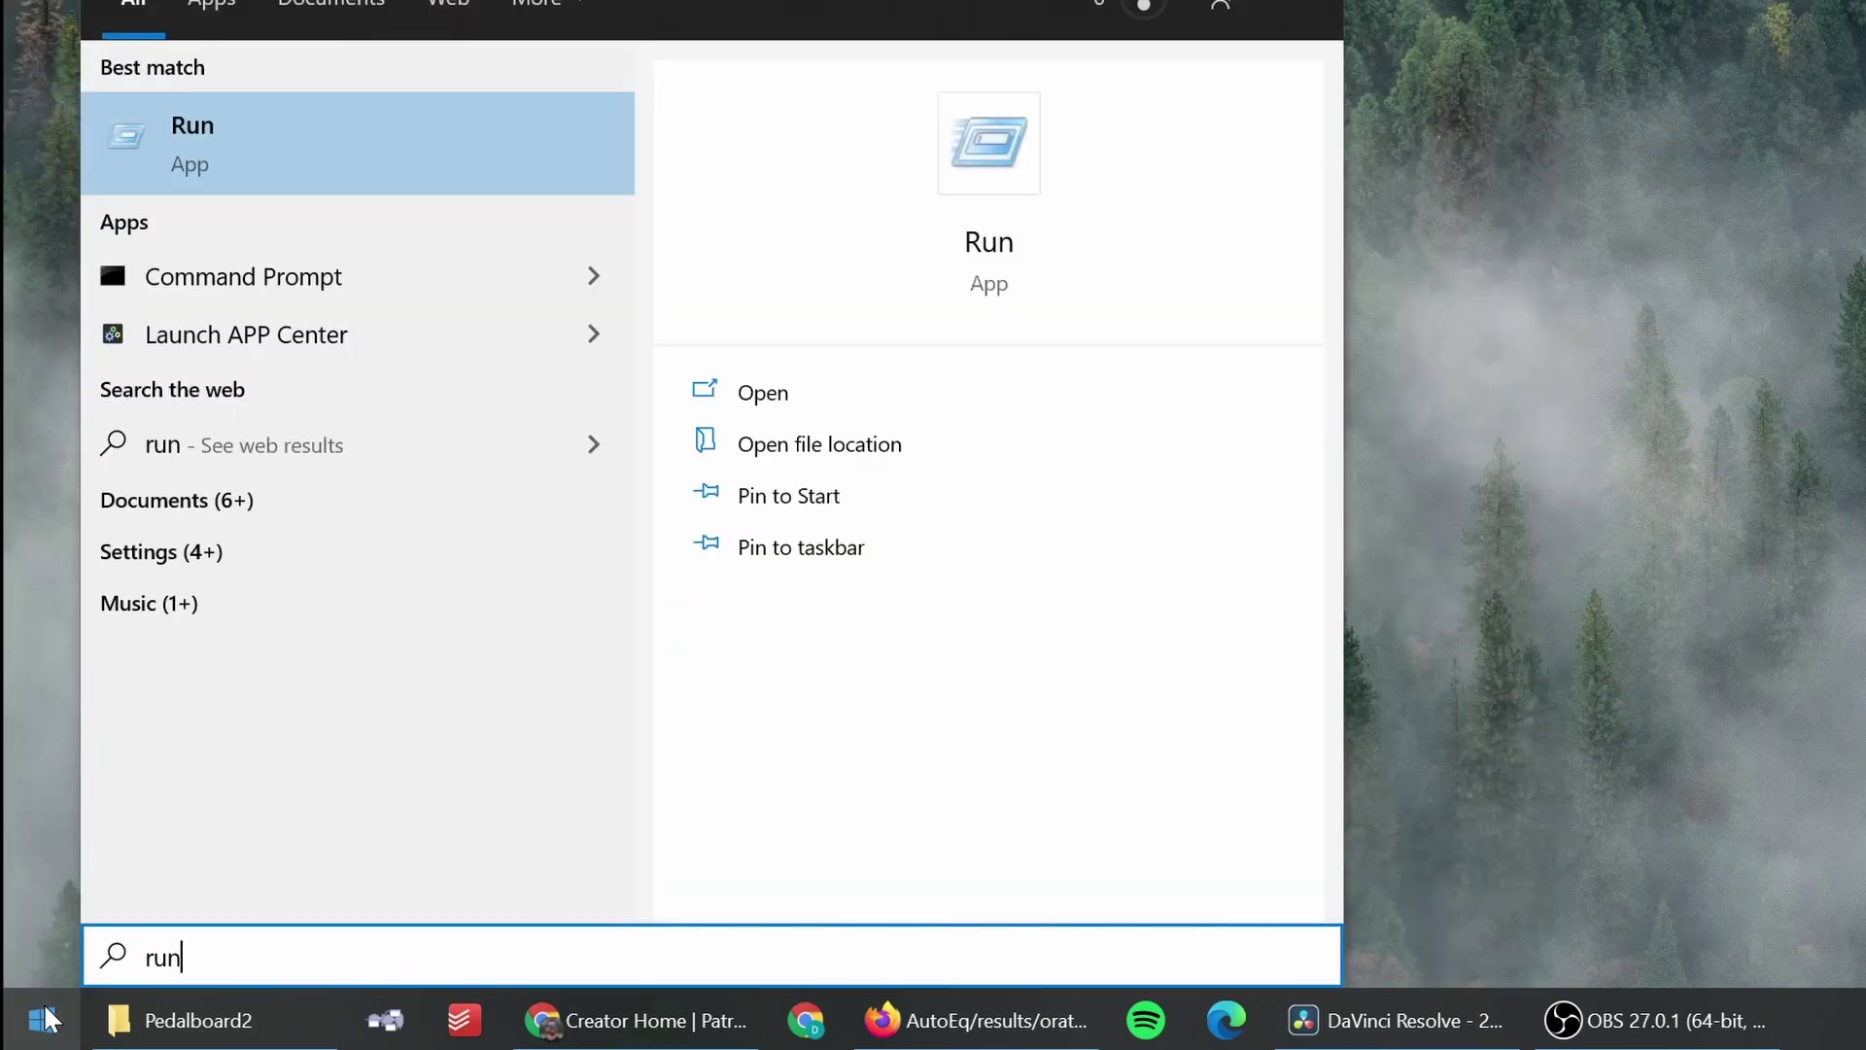
pyautogui.press('Return')
pyautogui.press('End')
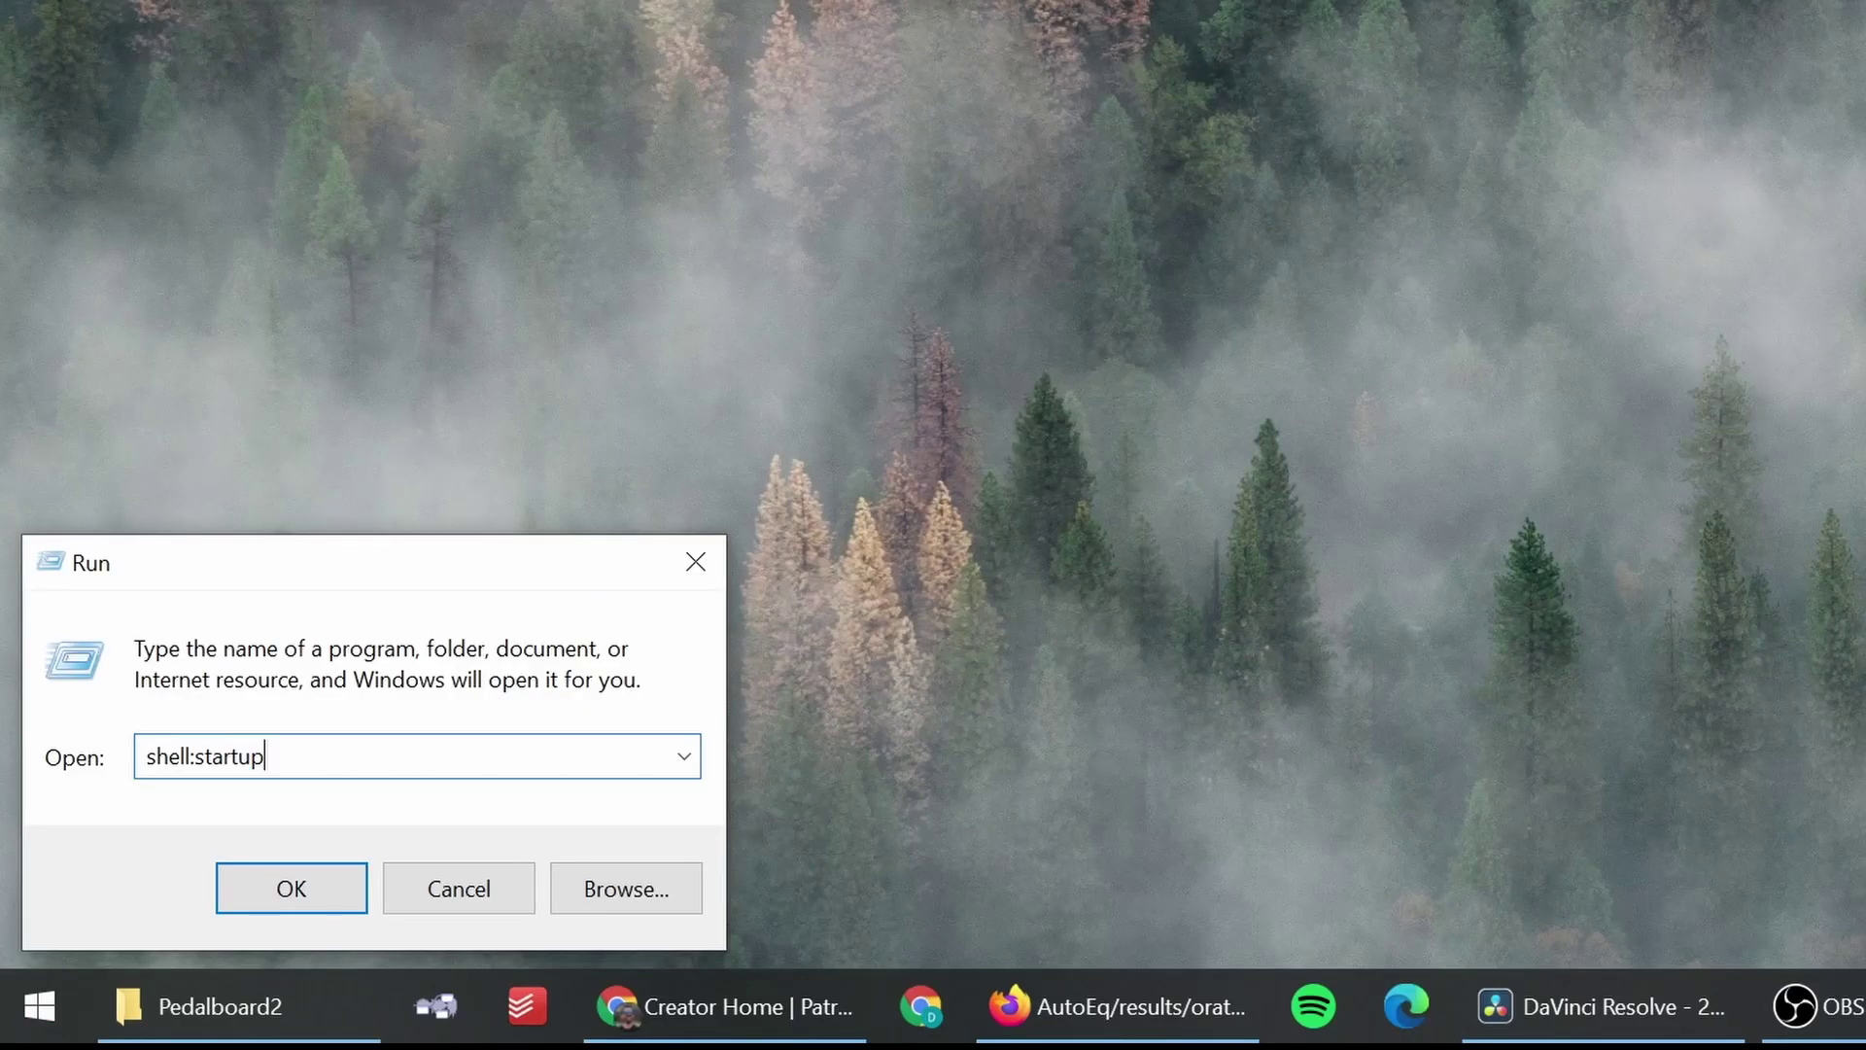
pyautogui.click(331, 899)
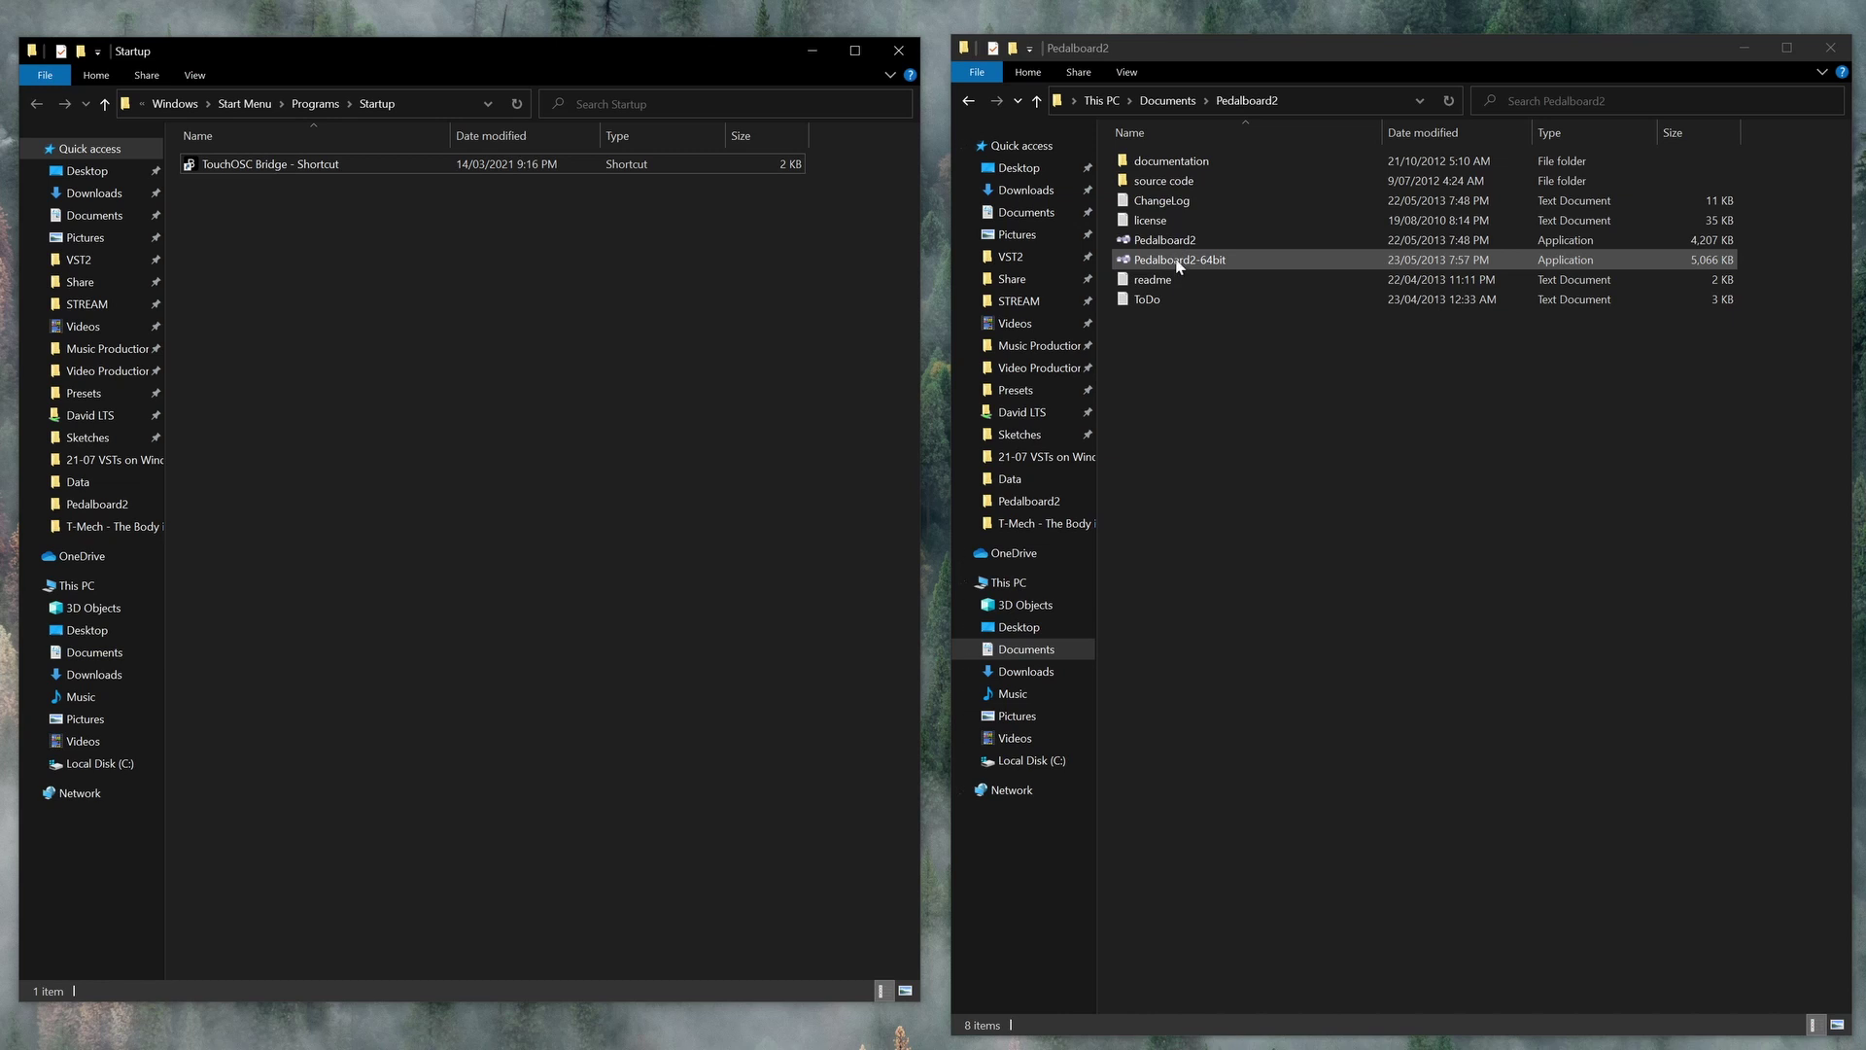
# - Create a shortcut to the Pedalboard2-64bit application from the Pedalboard2 folder in the Startup folder
pyautogui.moveTo(1192, 261); pyautogui.dragTo(470, 397)
pyautogui.press('alt')
pyautogui.moveTo(470, 397); pyautogui.dragTo(470, 397)
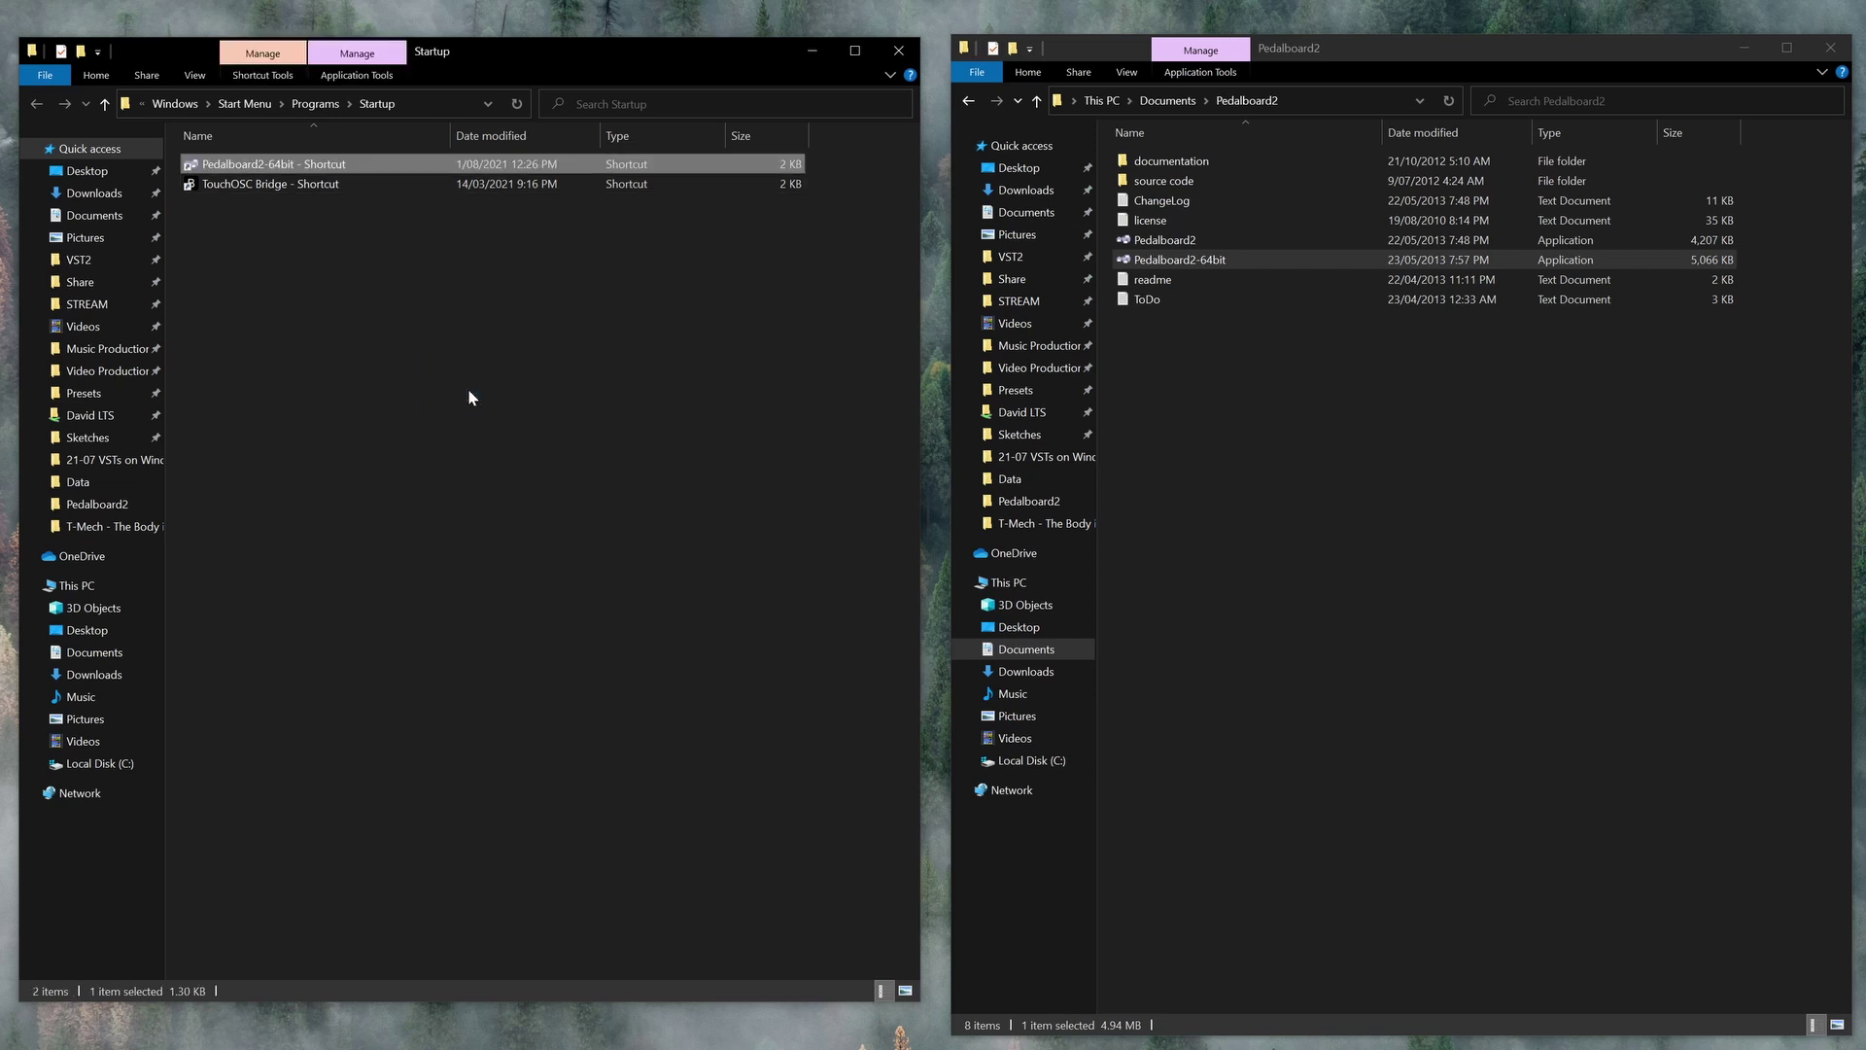
pyautogui.click(495, 417)
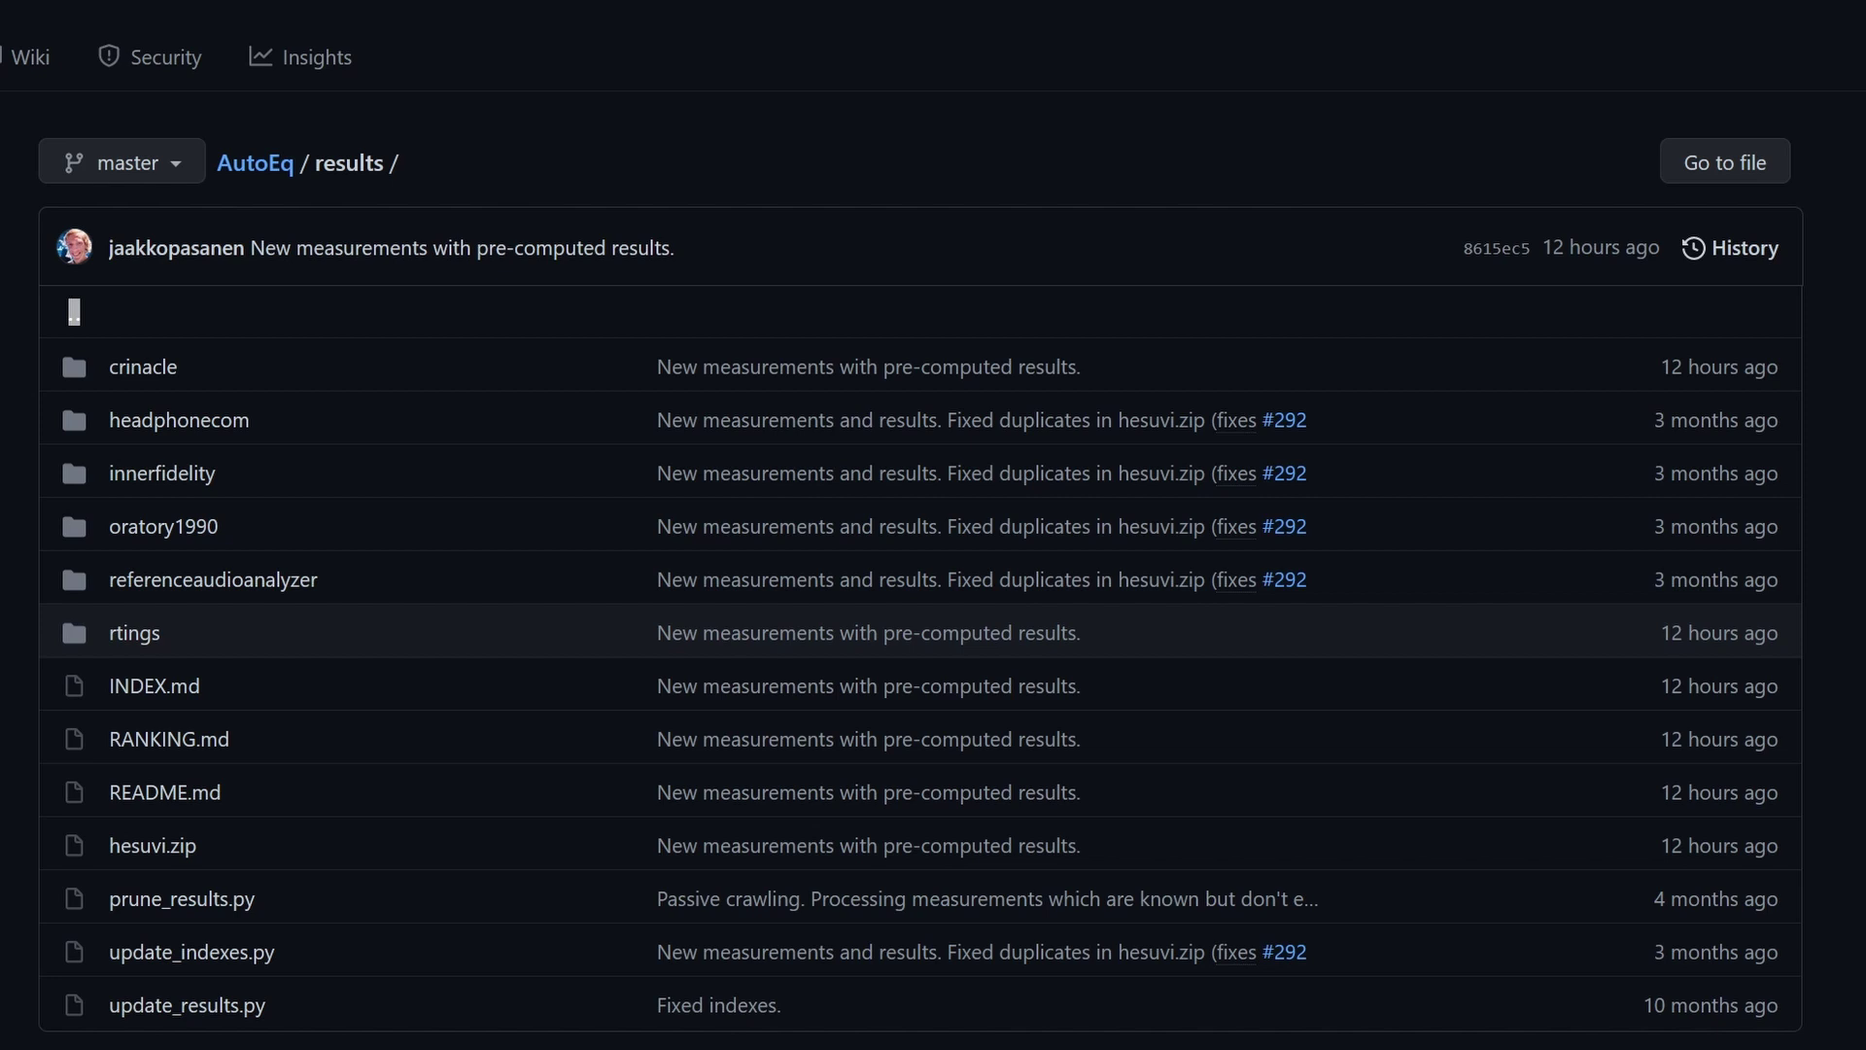
# - Look through the recommended results list in the AutoEq results folder for the Sennheiser HD 600 models
pyautogui.scroll(-5, 933, 525)
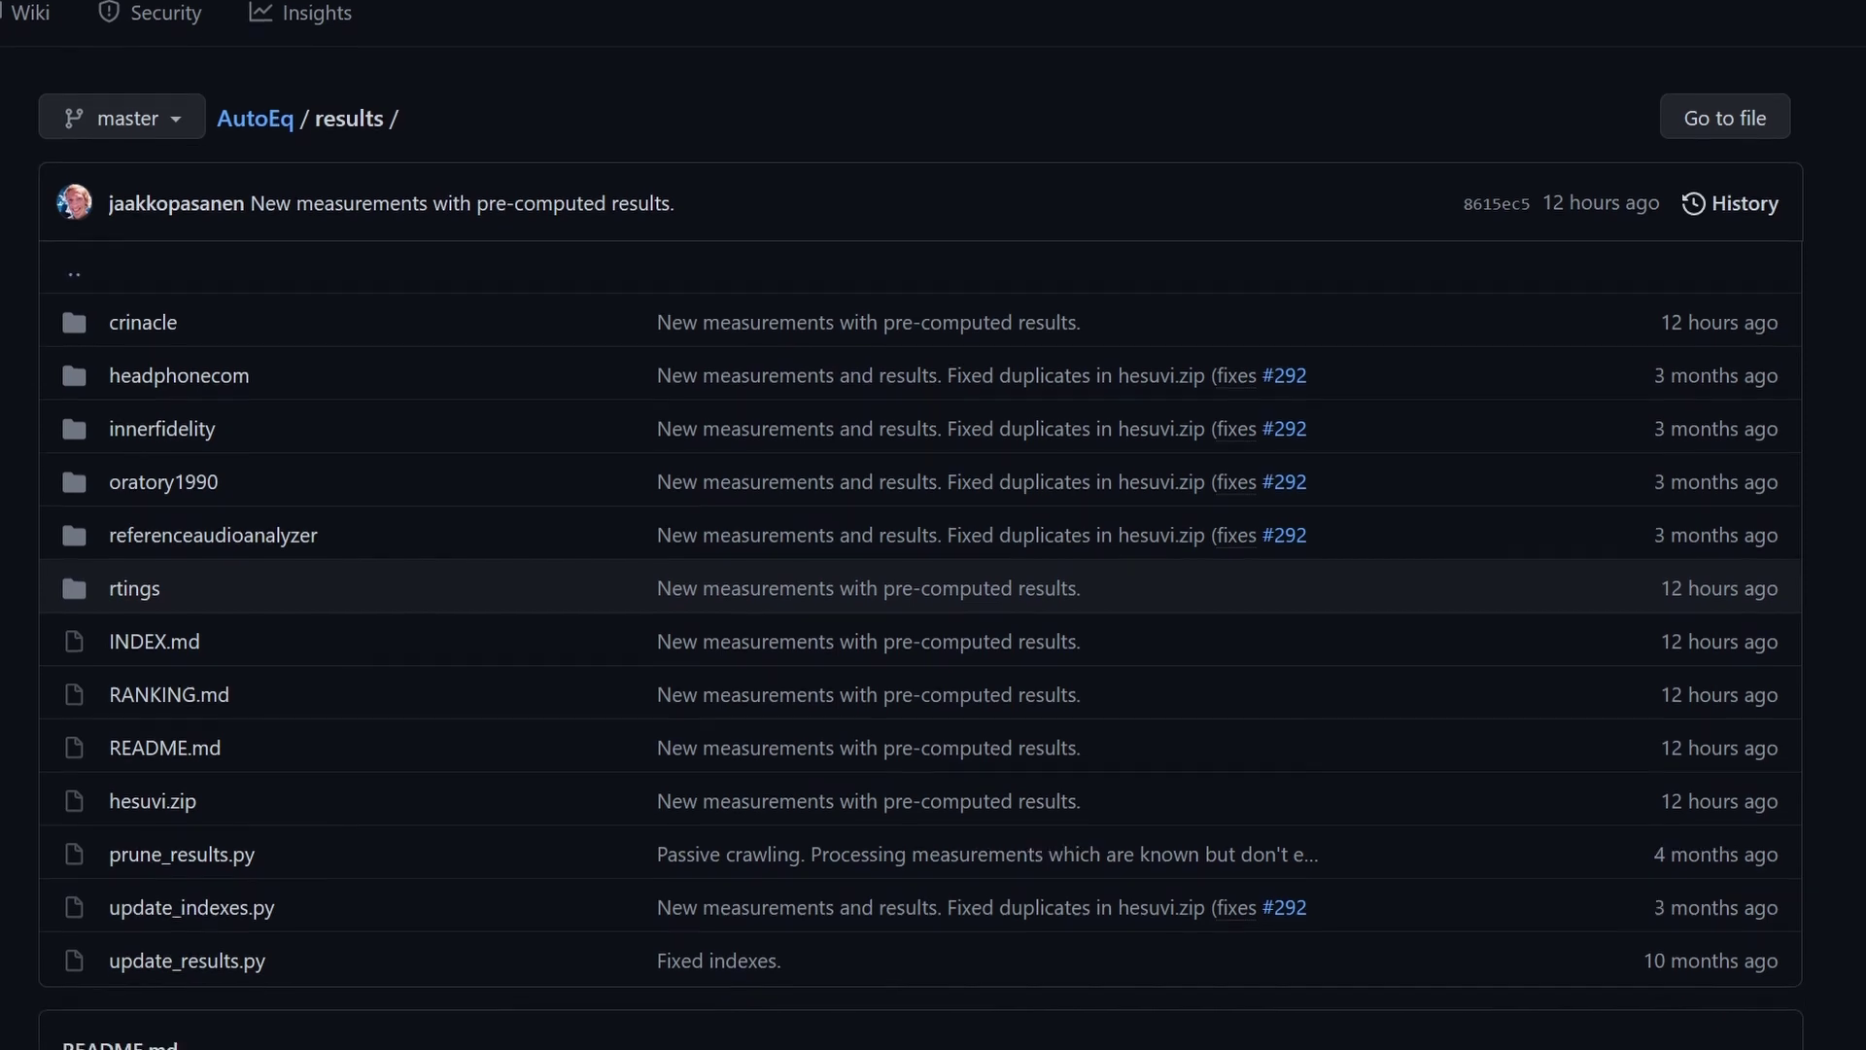
pyautogui.scroll(-7, 933, 525)
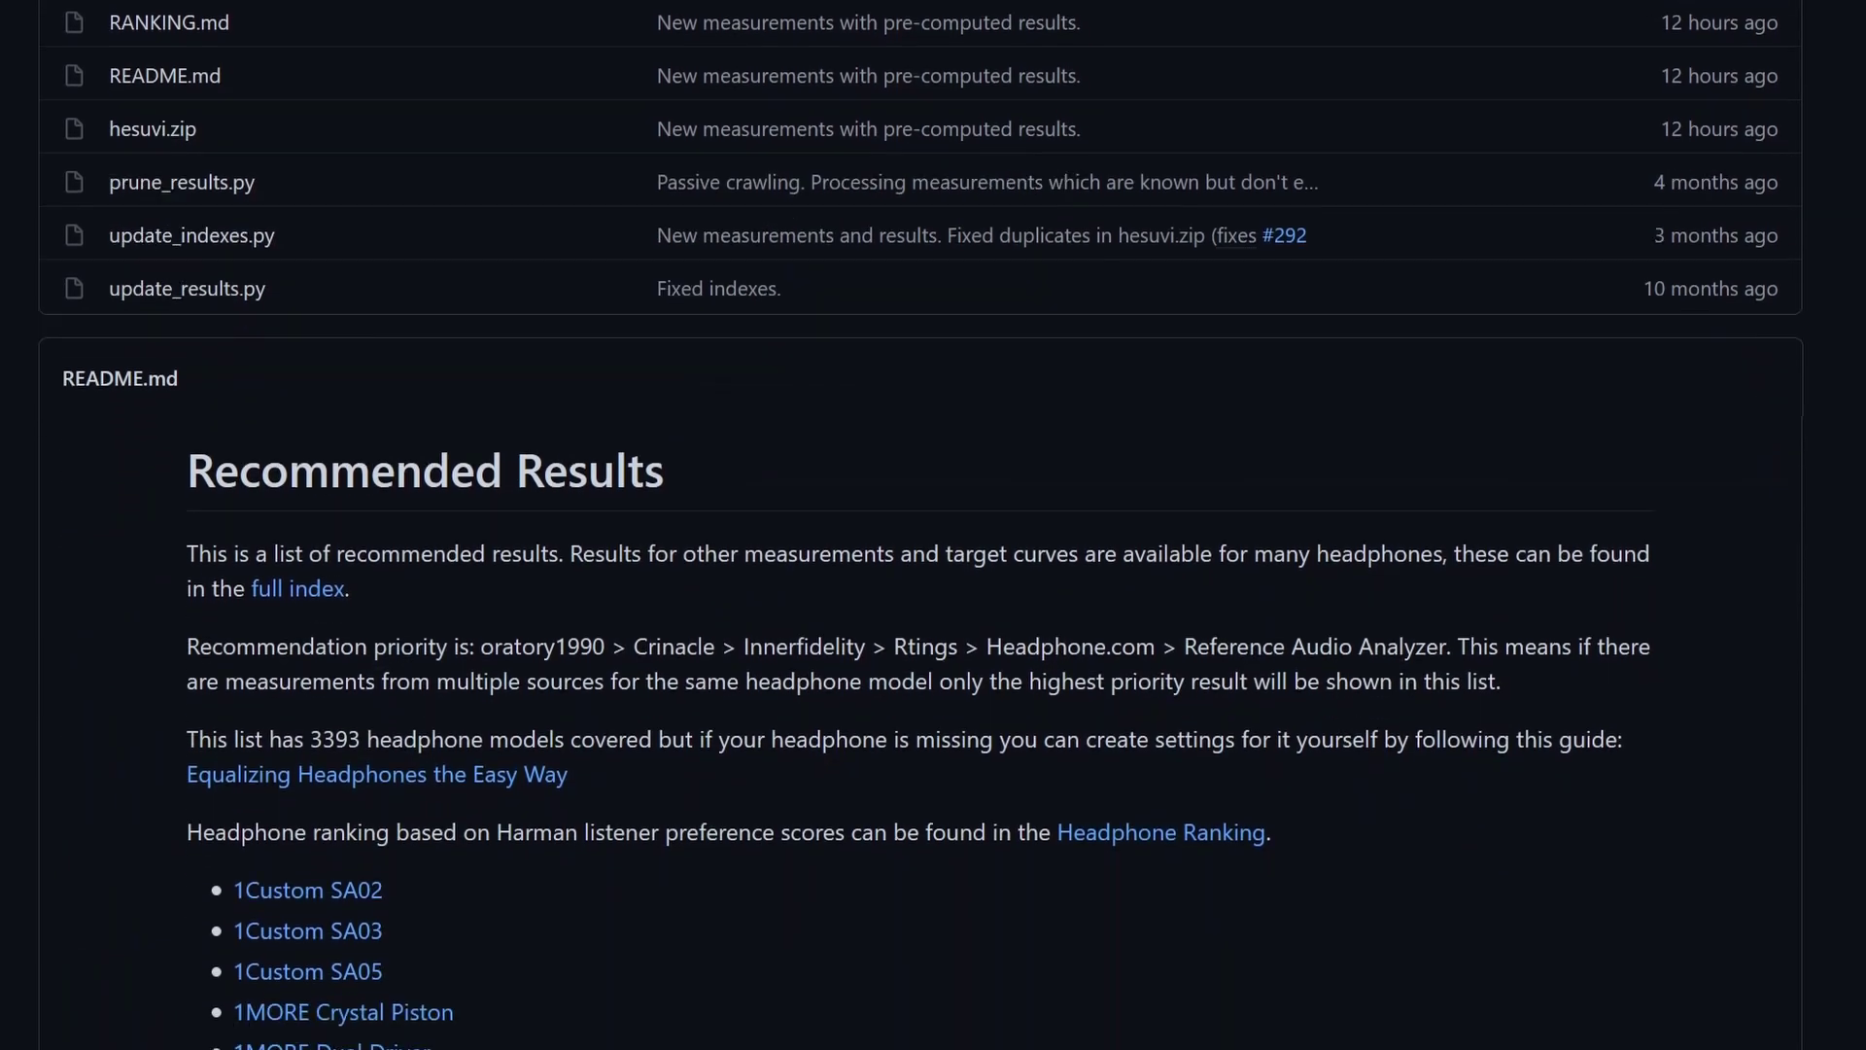
pyautogui.scroll(-7, 933, 524)
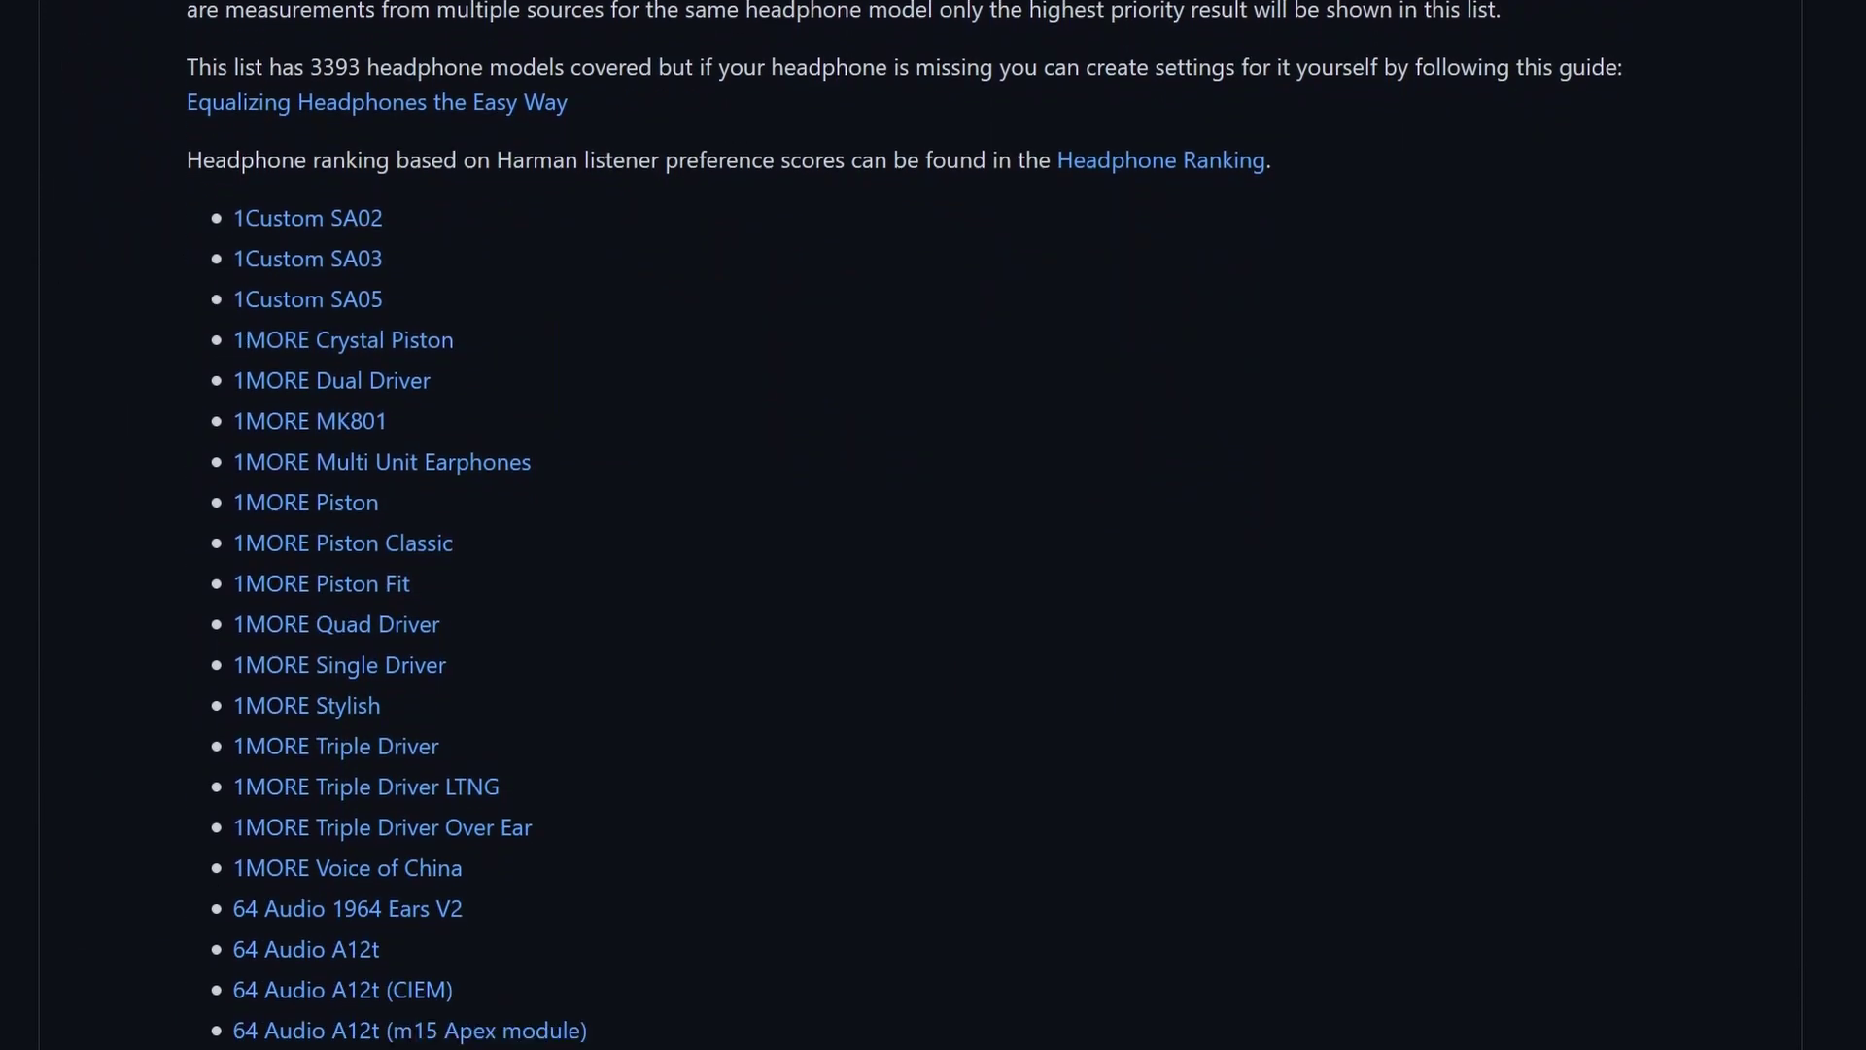
pyautogui.scroll(-7, 933, 524)
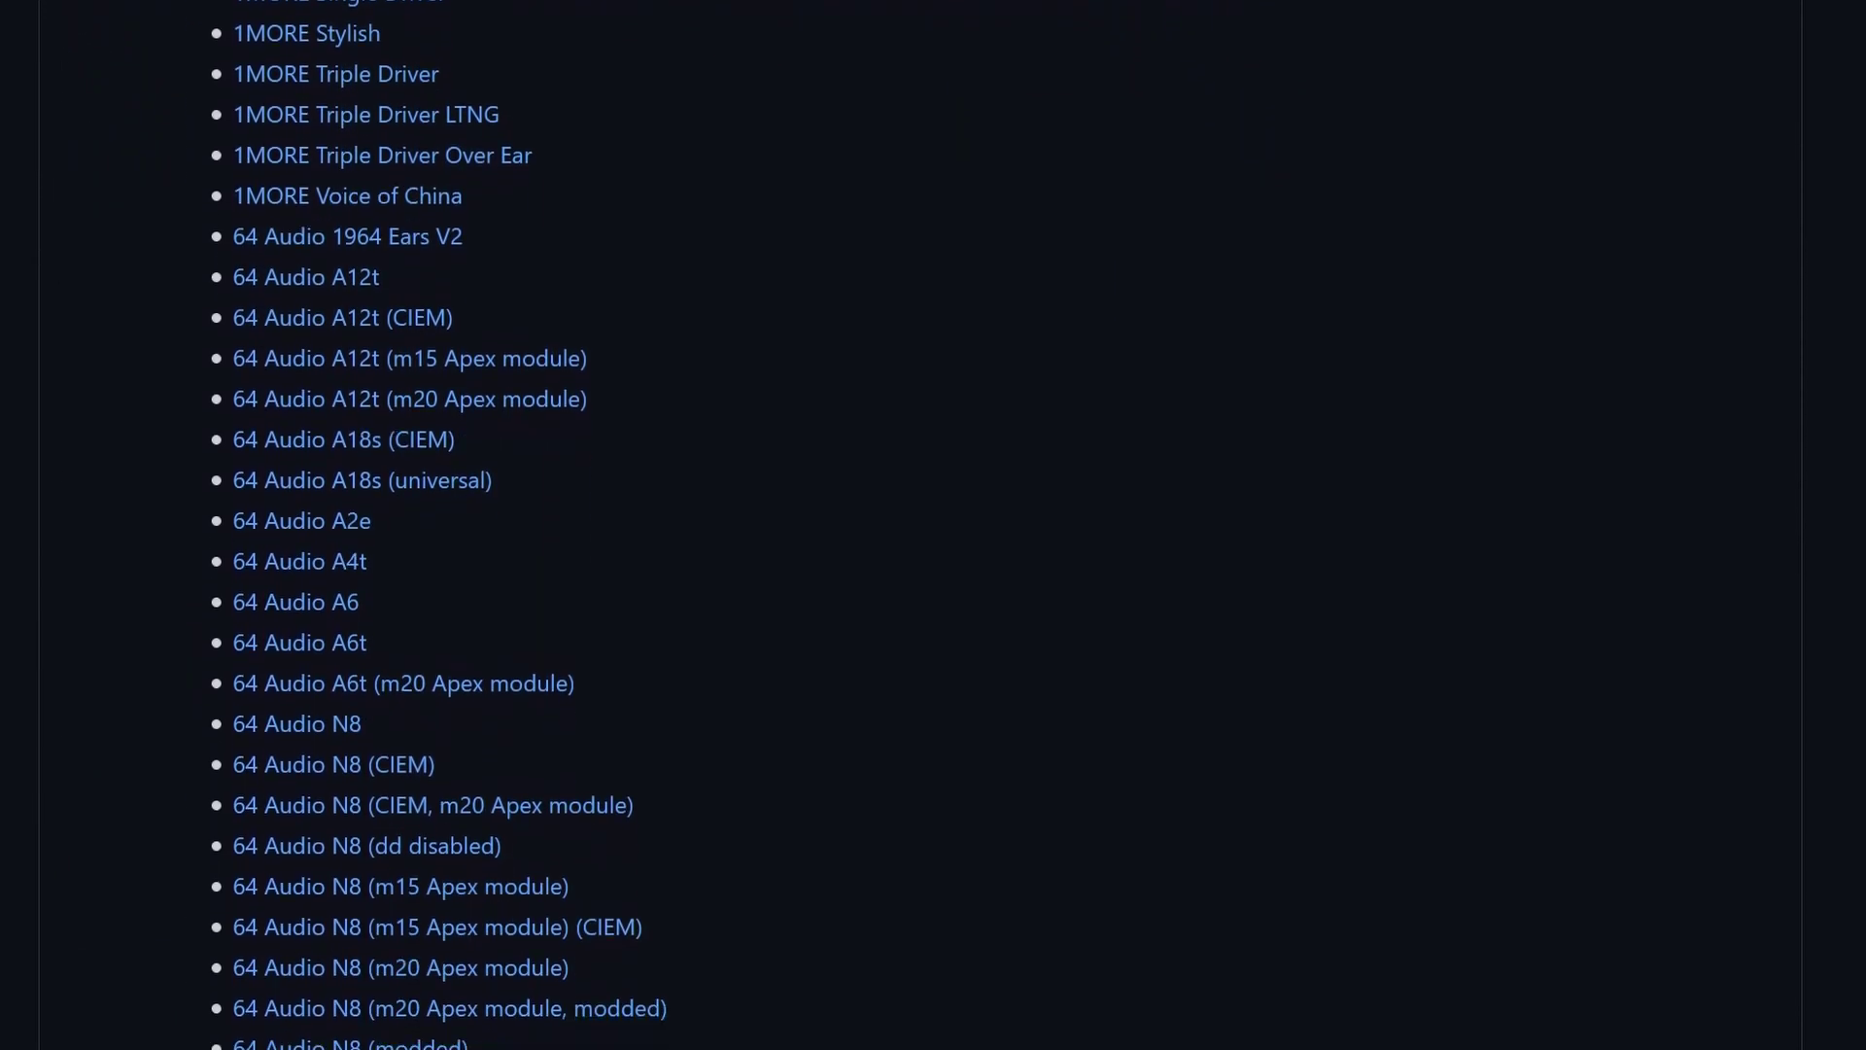
pyautogui.scroll(-7, 933, 525)
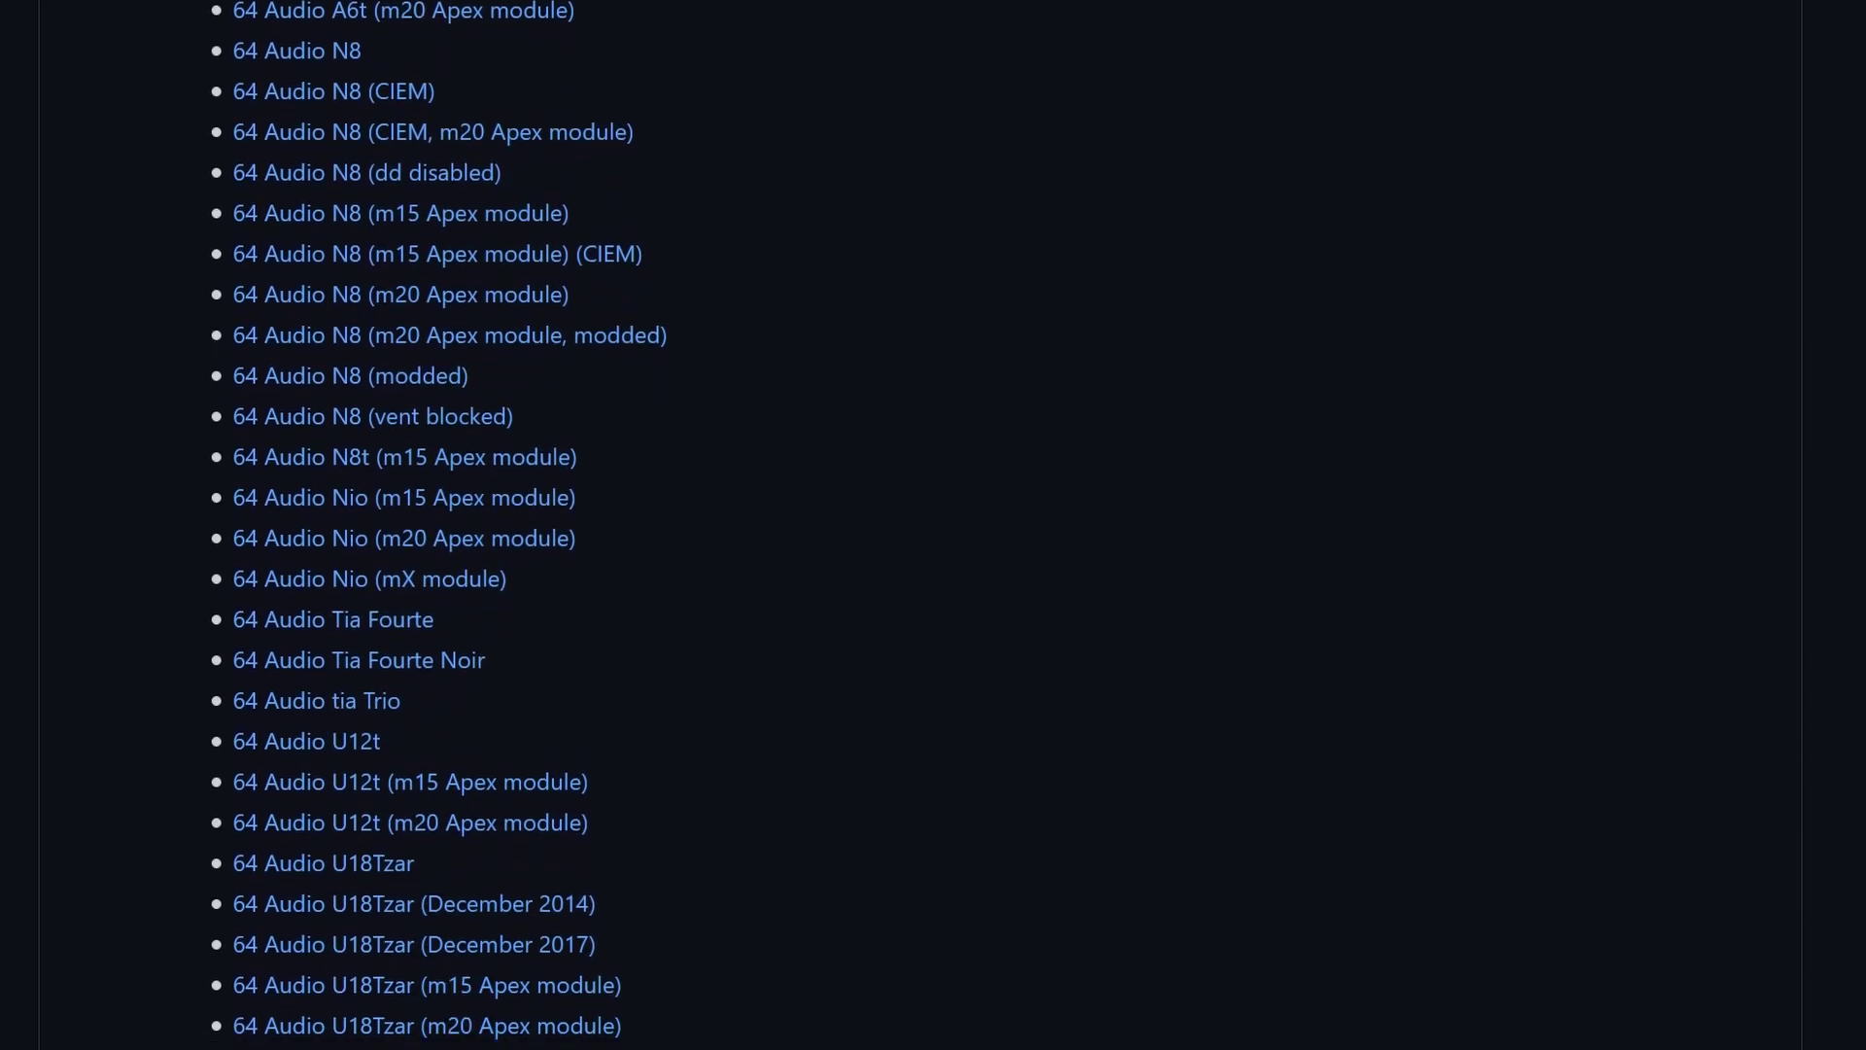
pyautogui.scroll(-5, 933, 525)
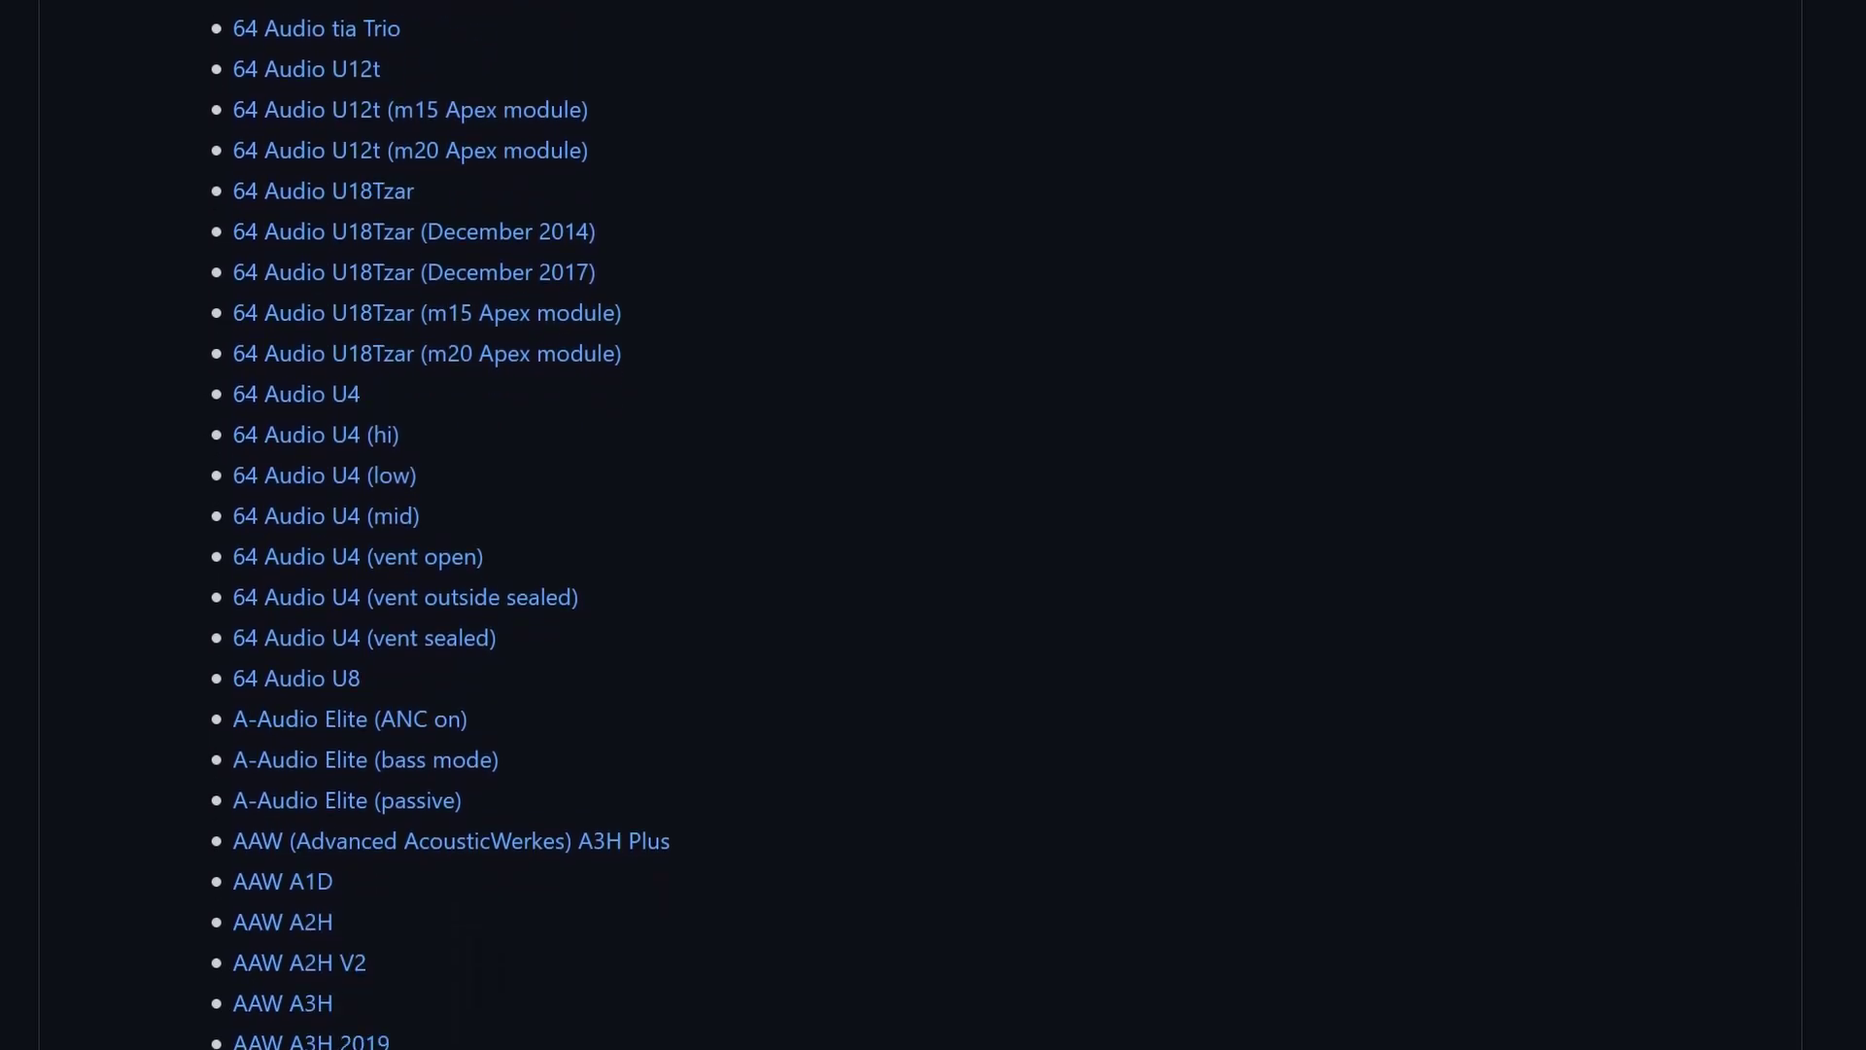
pyautogui.scroll(-7, 933, 525)
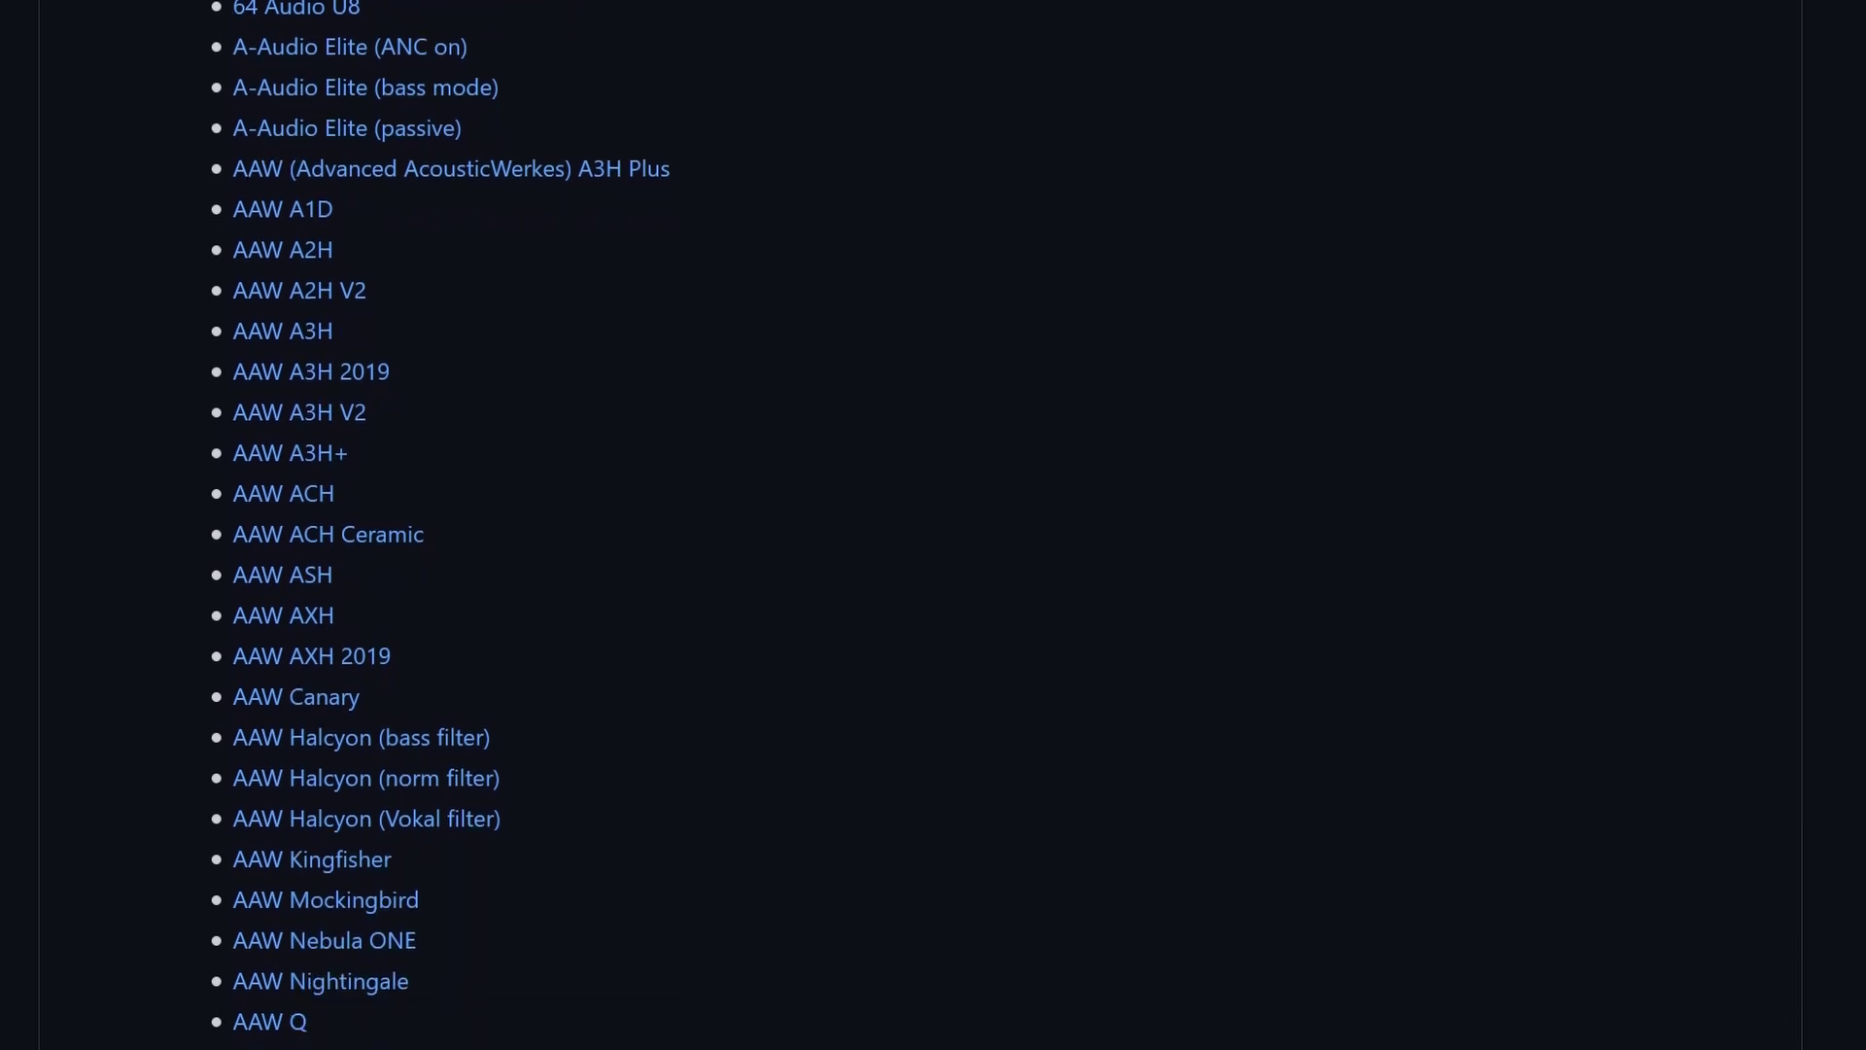
pyautogui.scroll(-7, 933, 525)
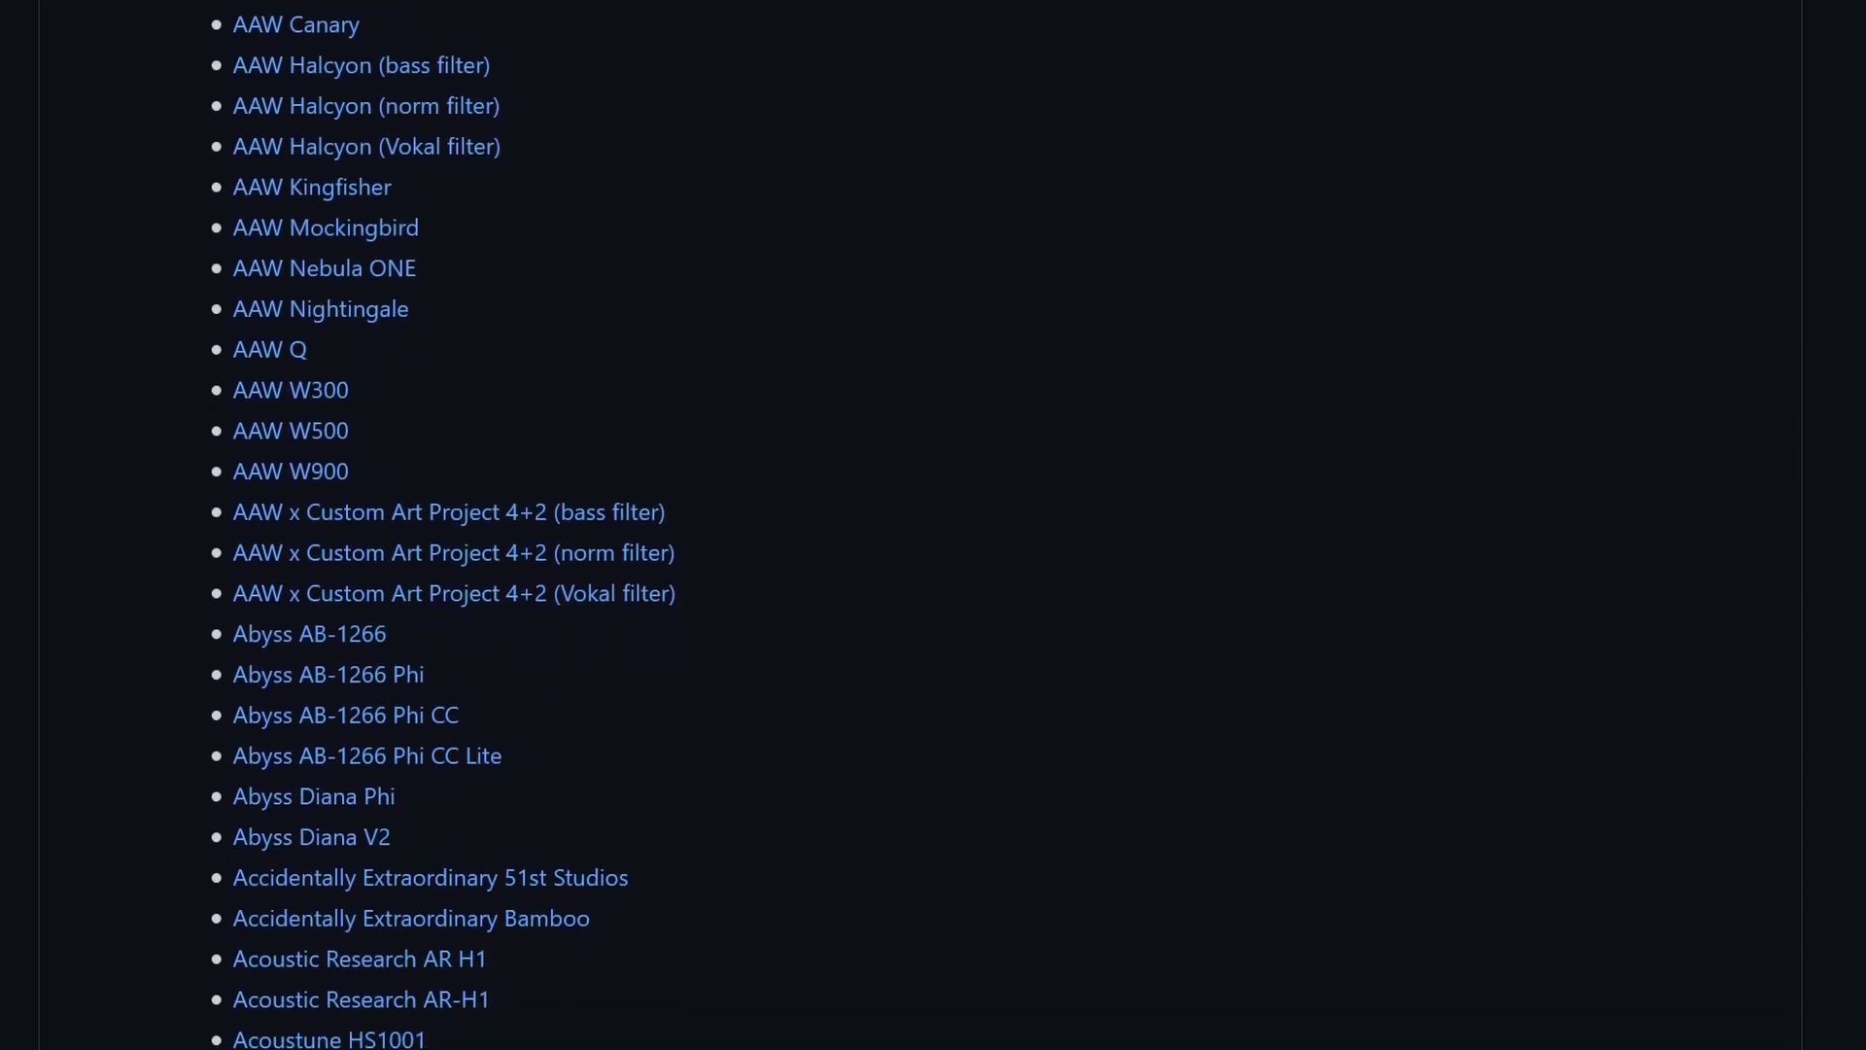
pyautogui.scroll(-7, 933, 525)
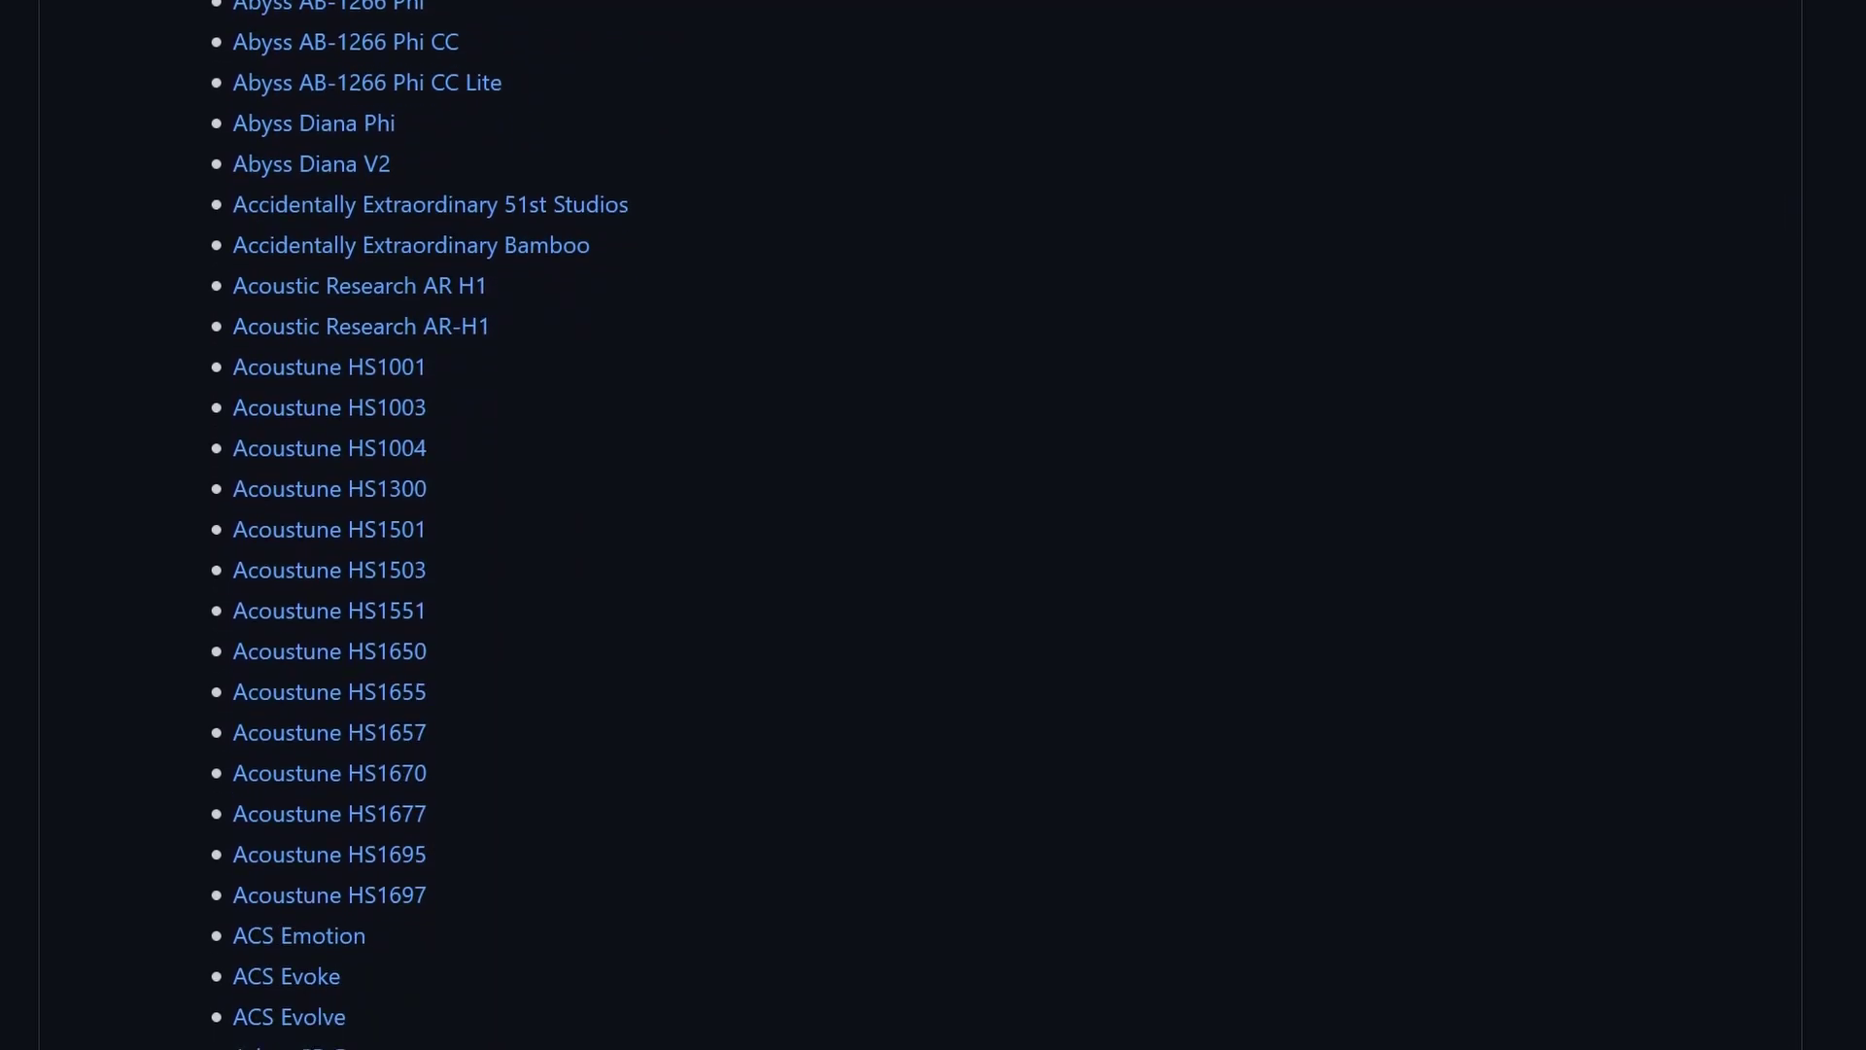
pyautogui.scroll(-7, 933, 525)
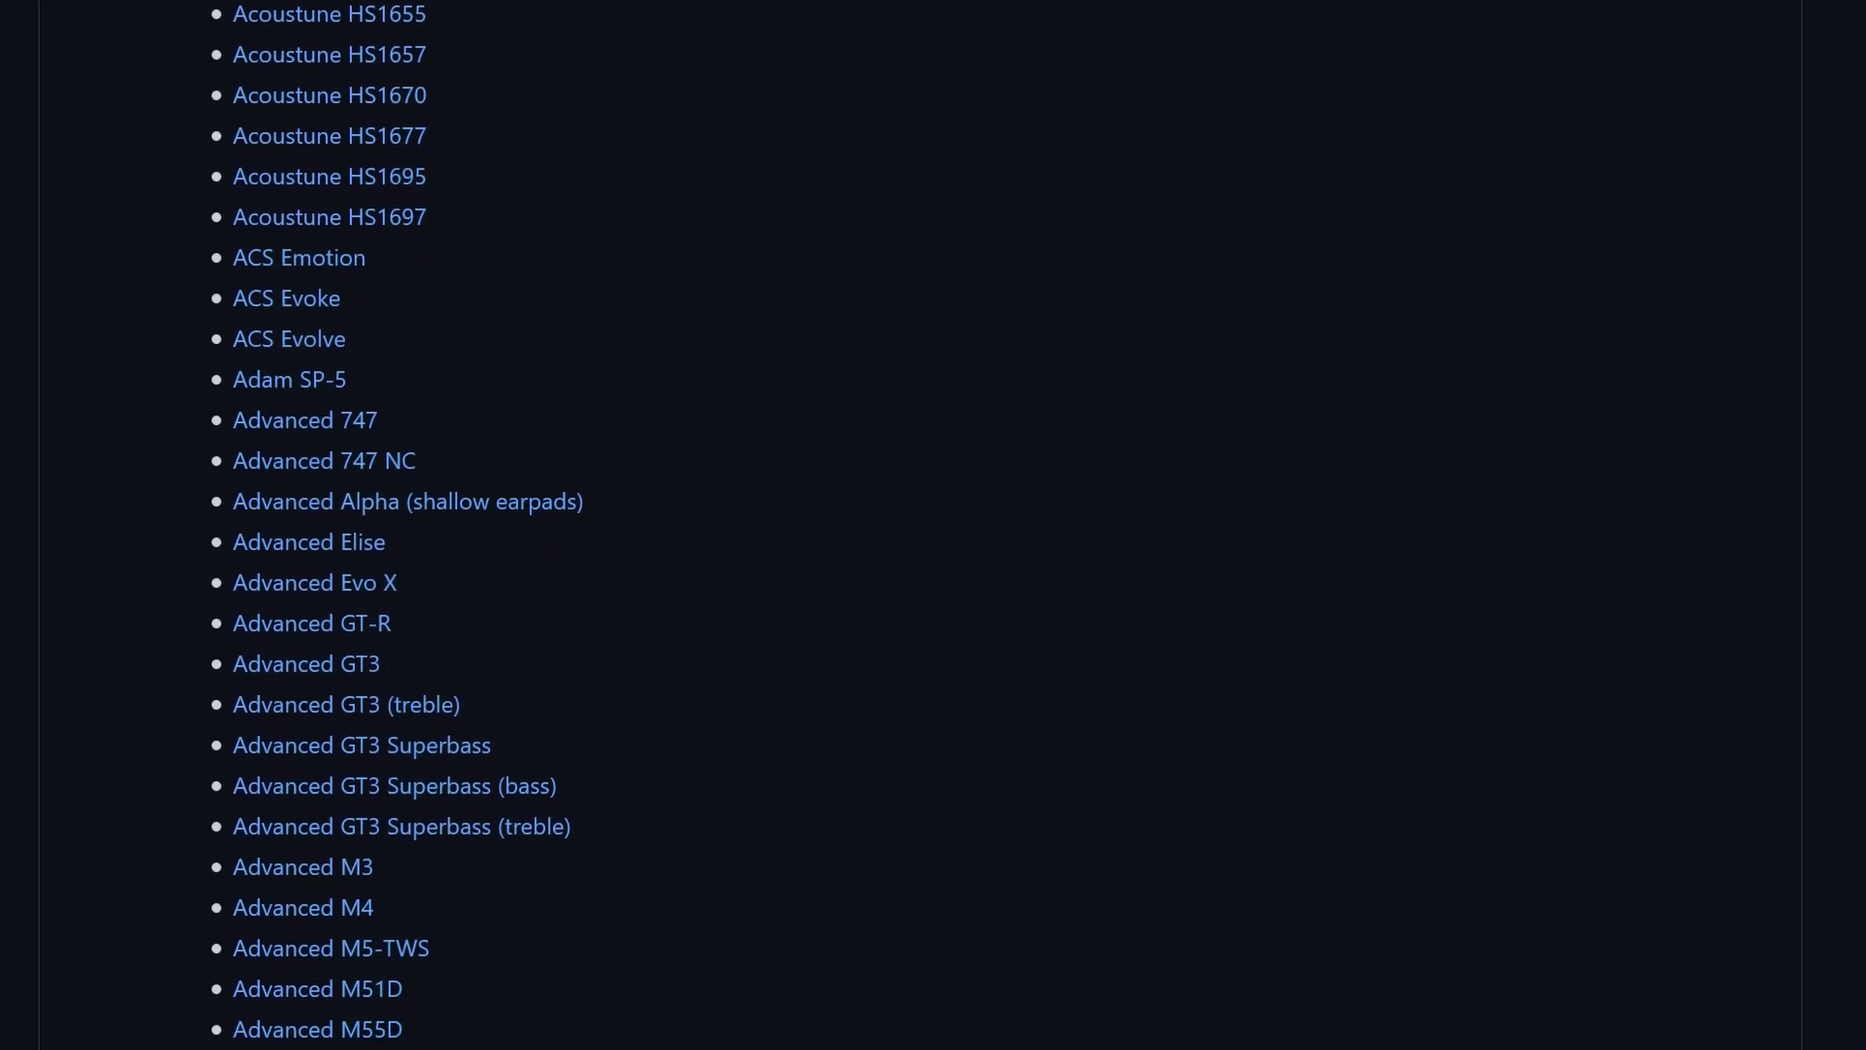
pyautogui.scroll(-7, 933, 525)
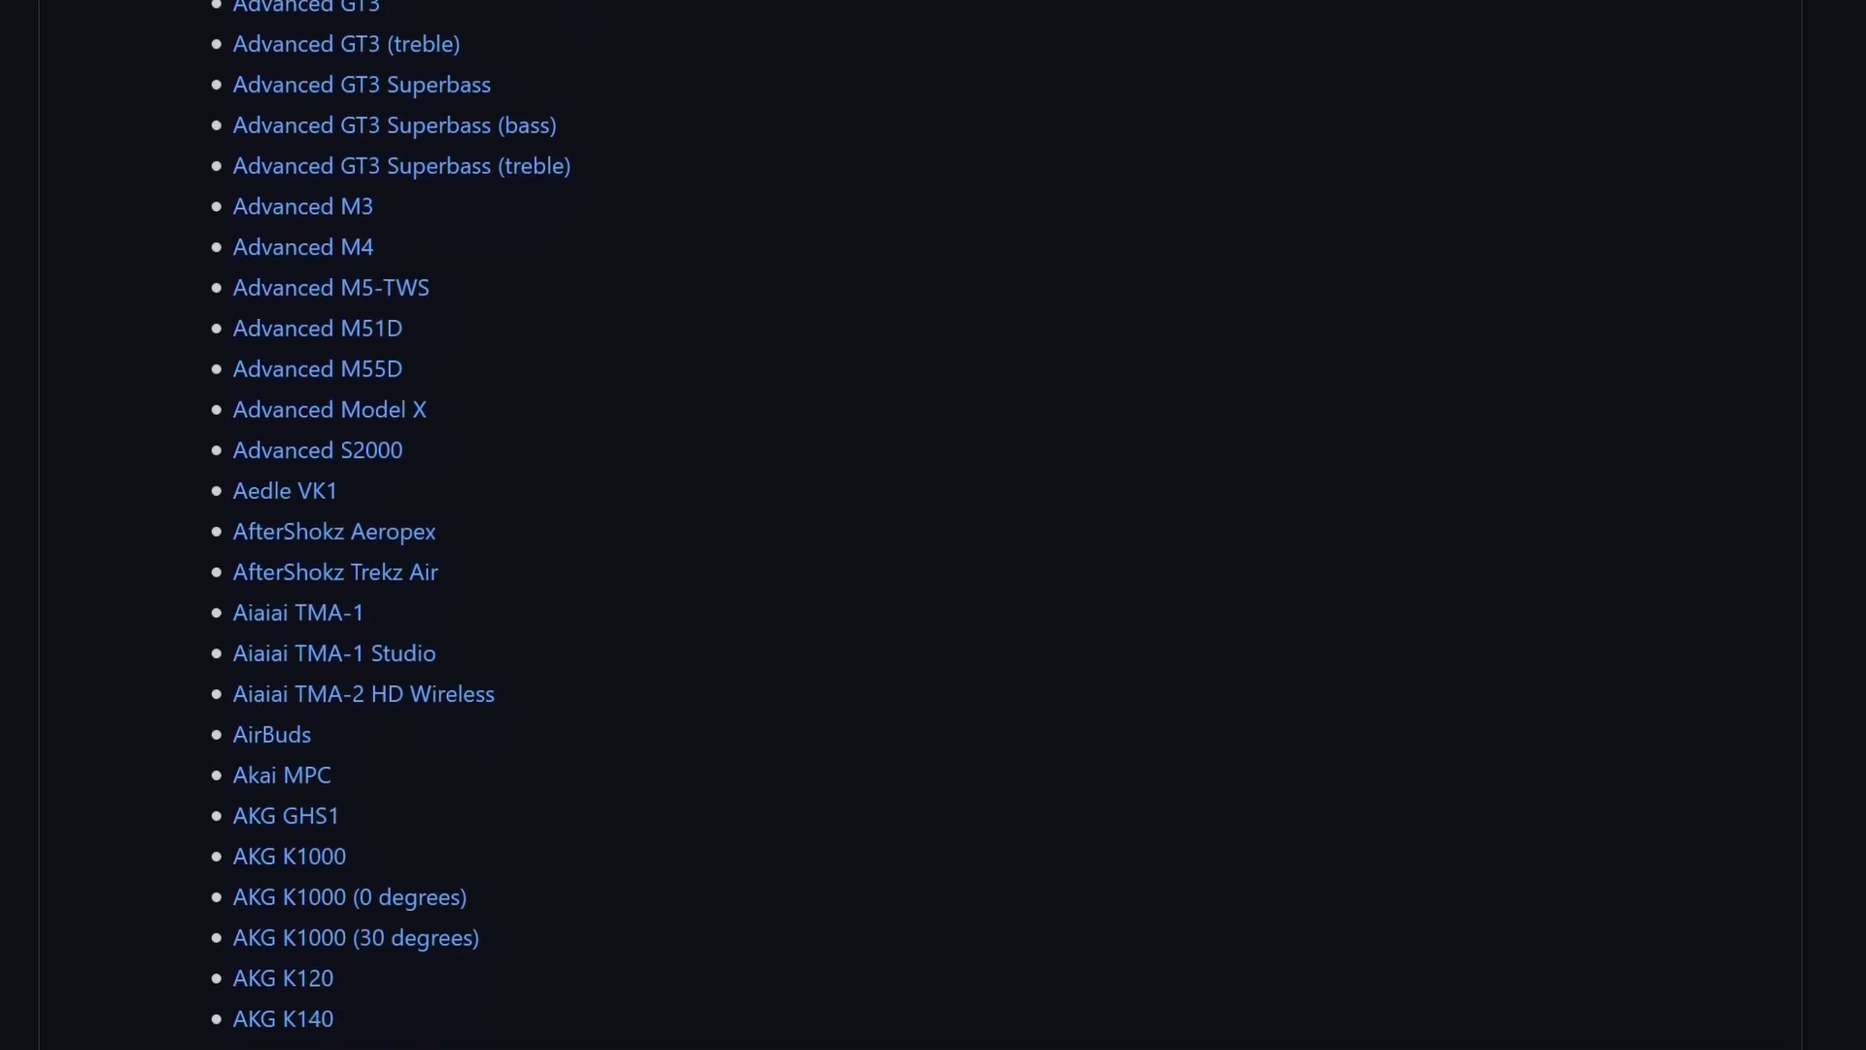
pyautogui.scroll(-7, 934, 525)
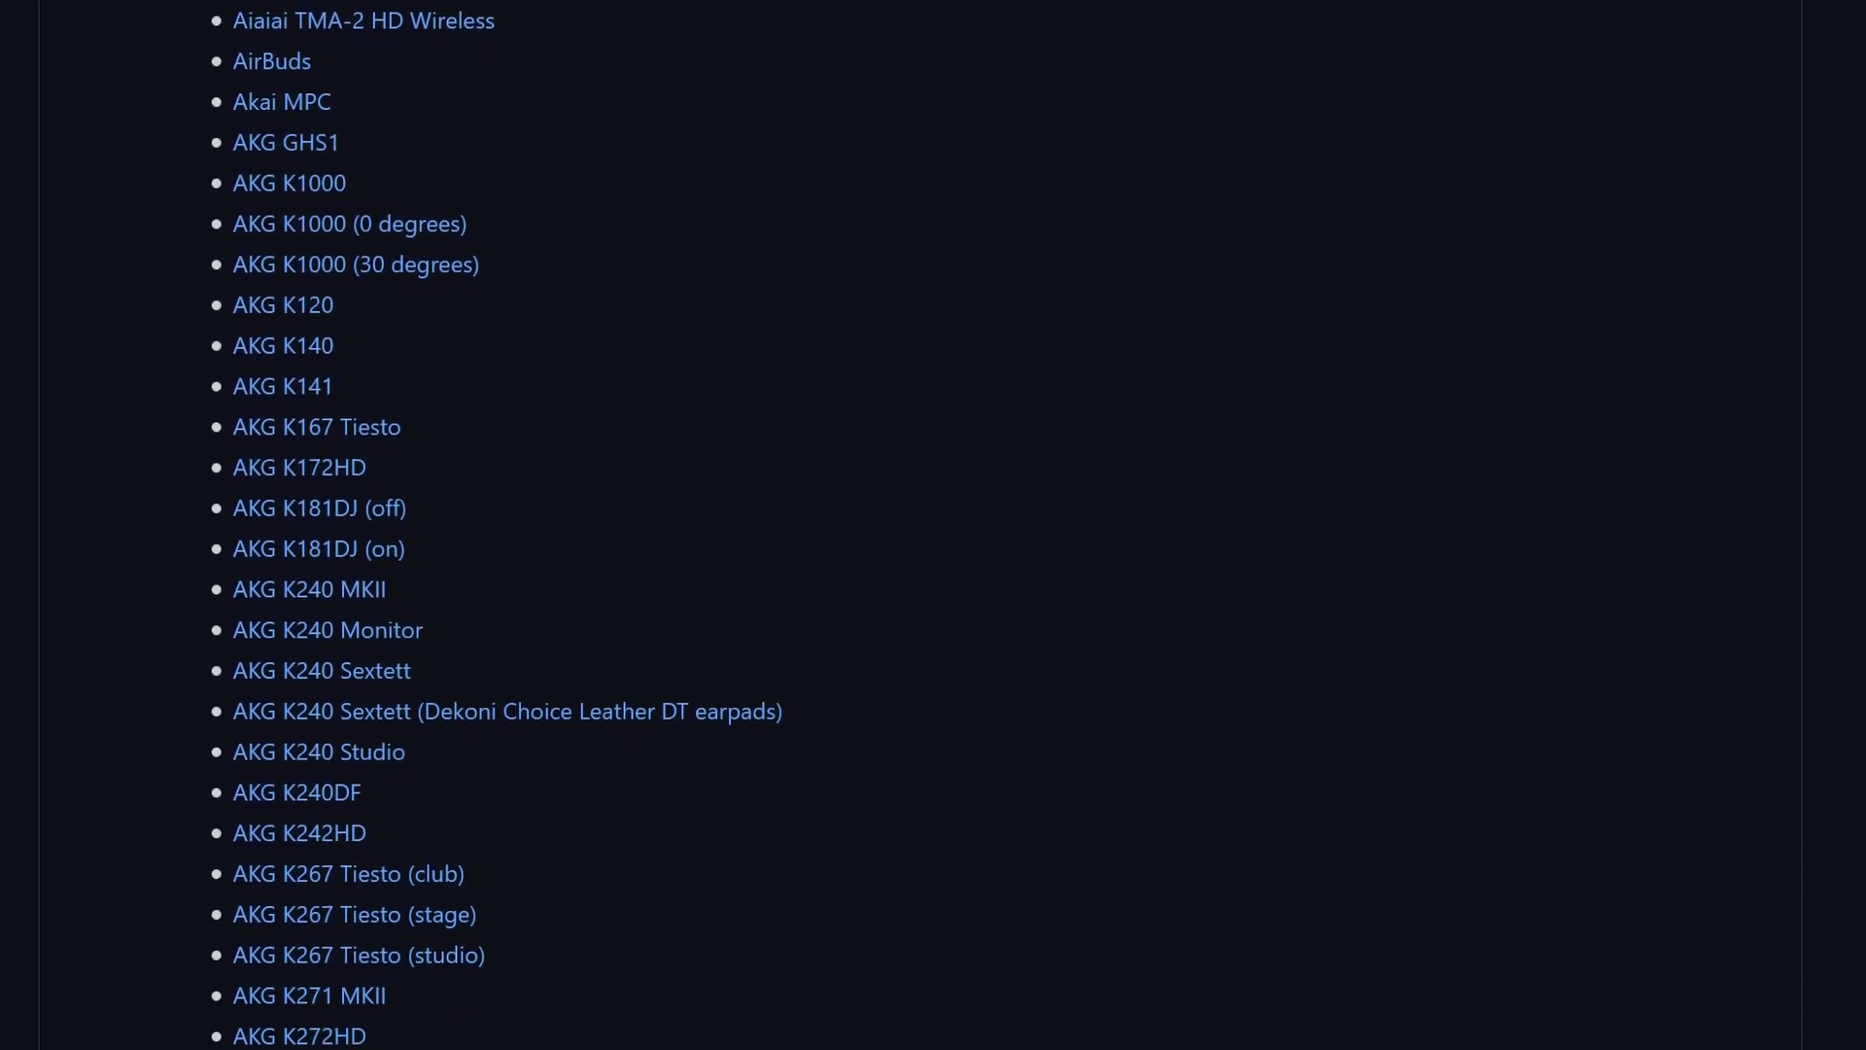
pyautogui.scroll(-7, 933, 525)
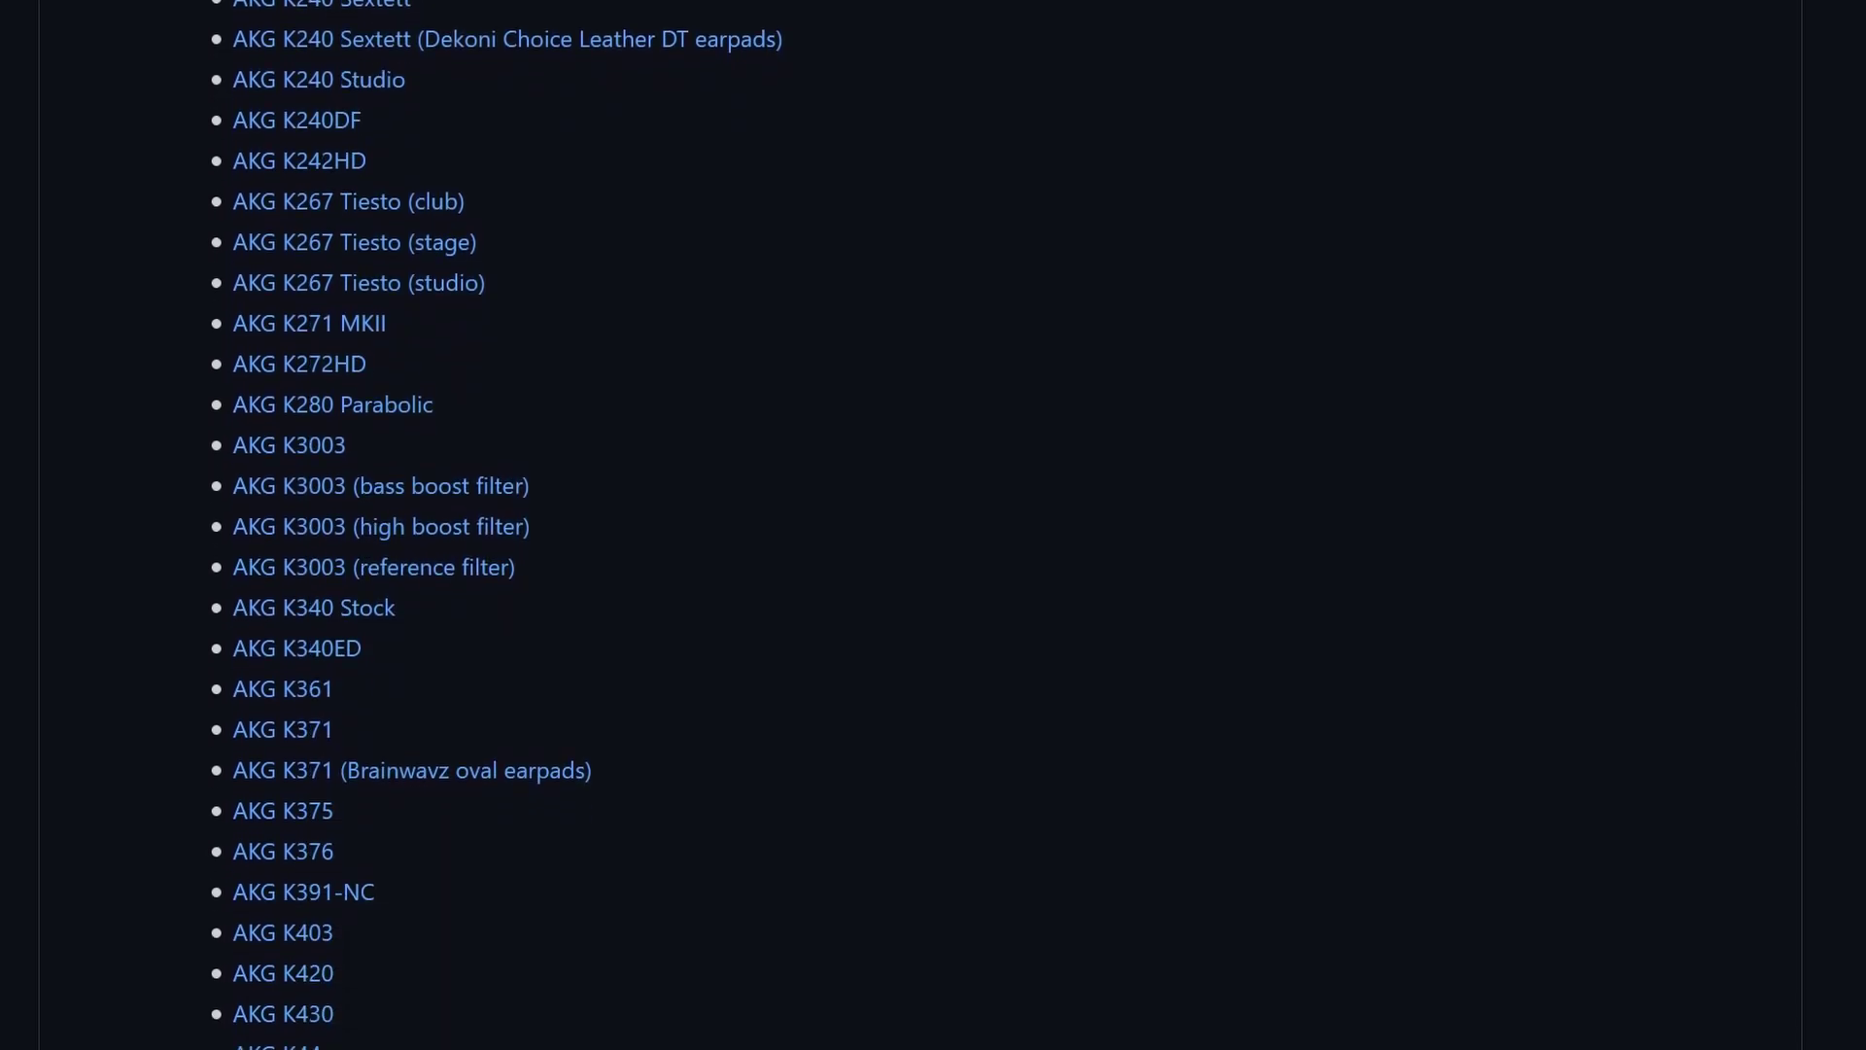
pyautogui.scroll(-7, 934, 524)
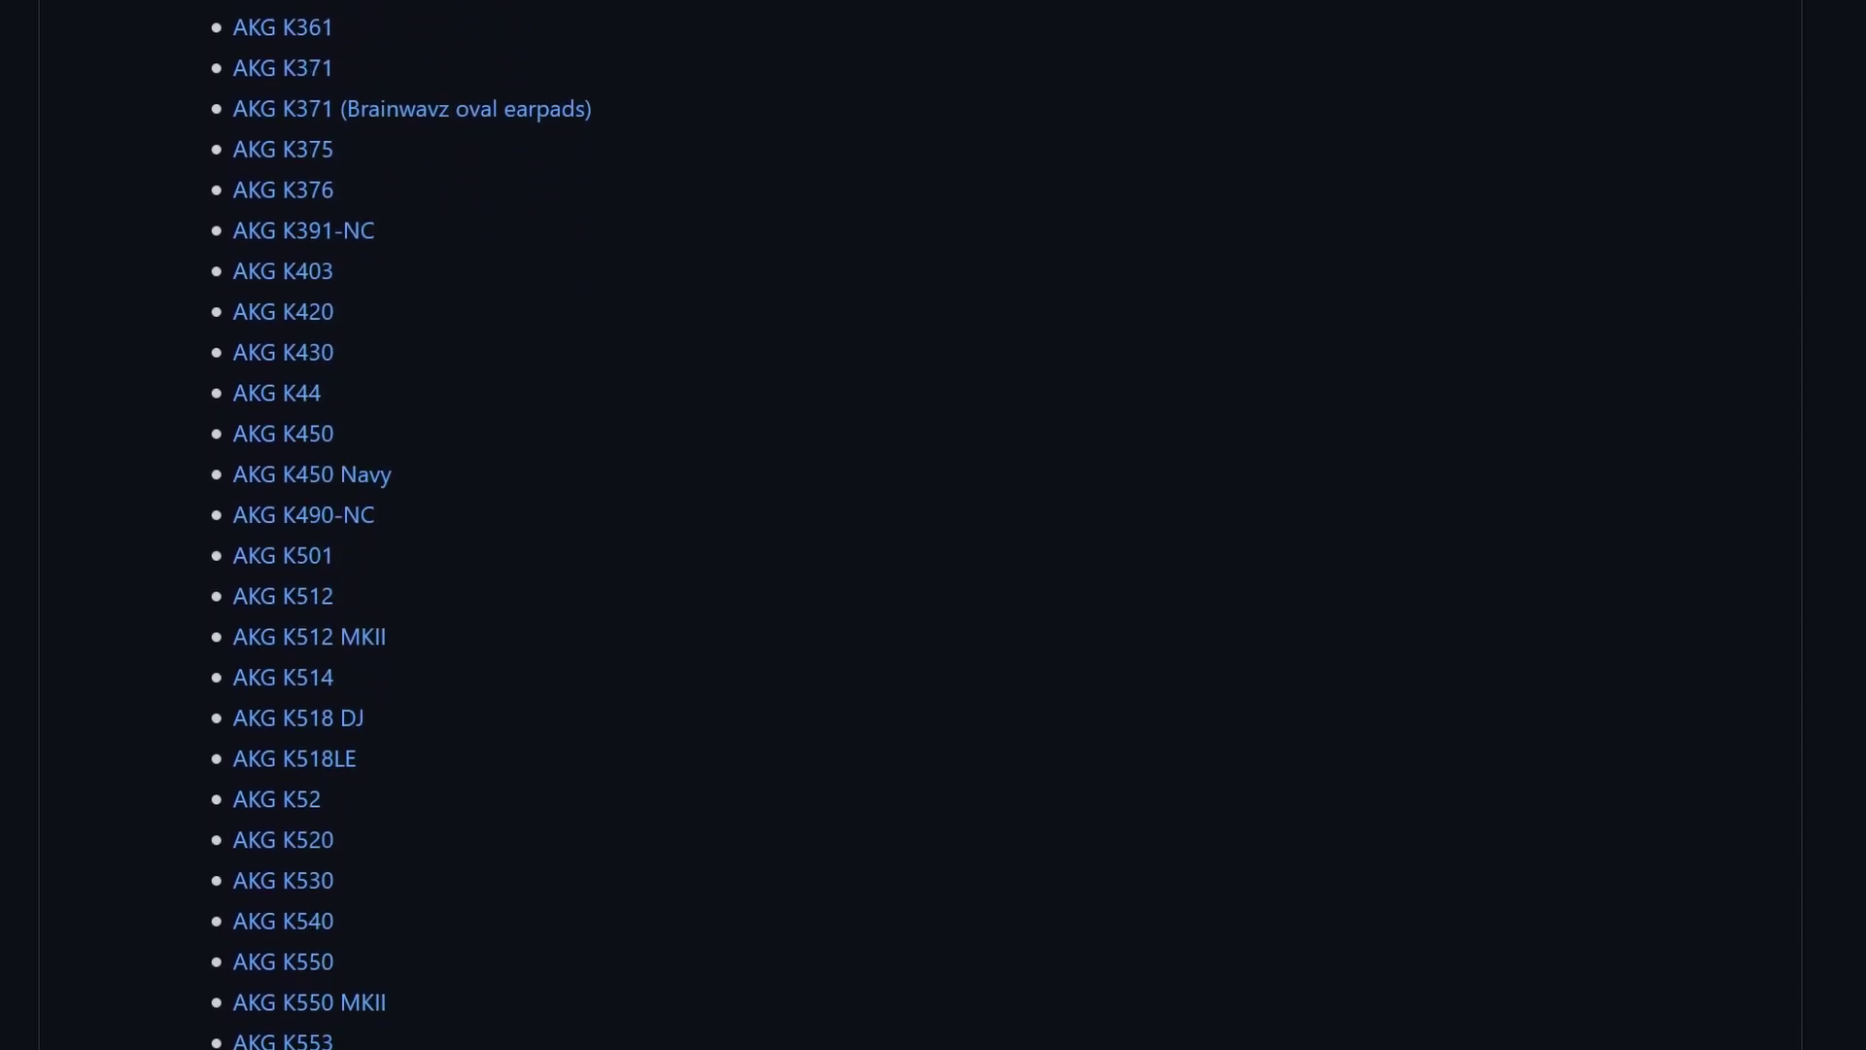
pyautogui.scroll(-7, 933, 525)
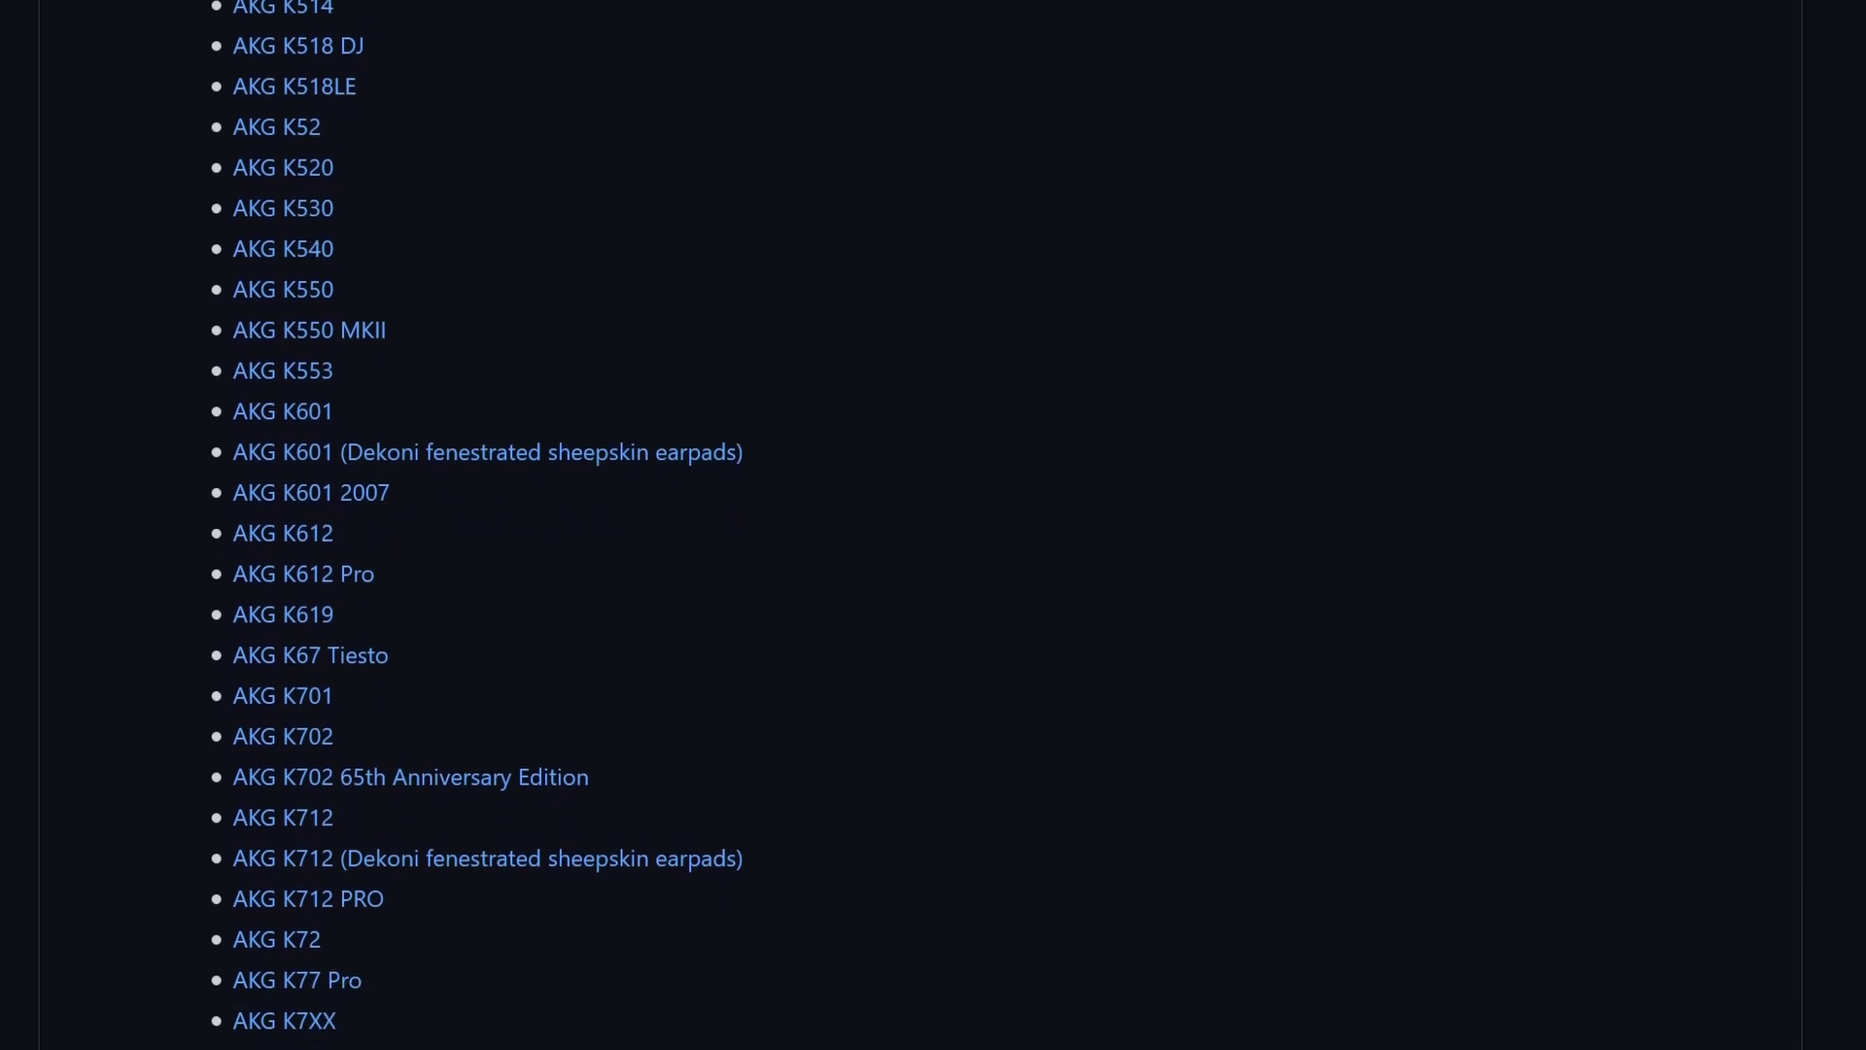
pyautogui.scroll(-7, 933, 525)
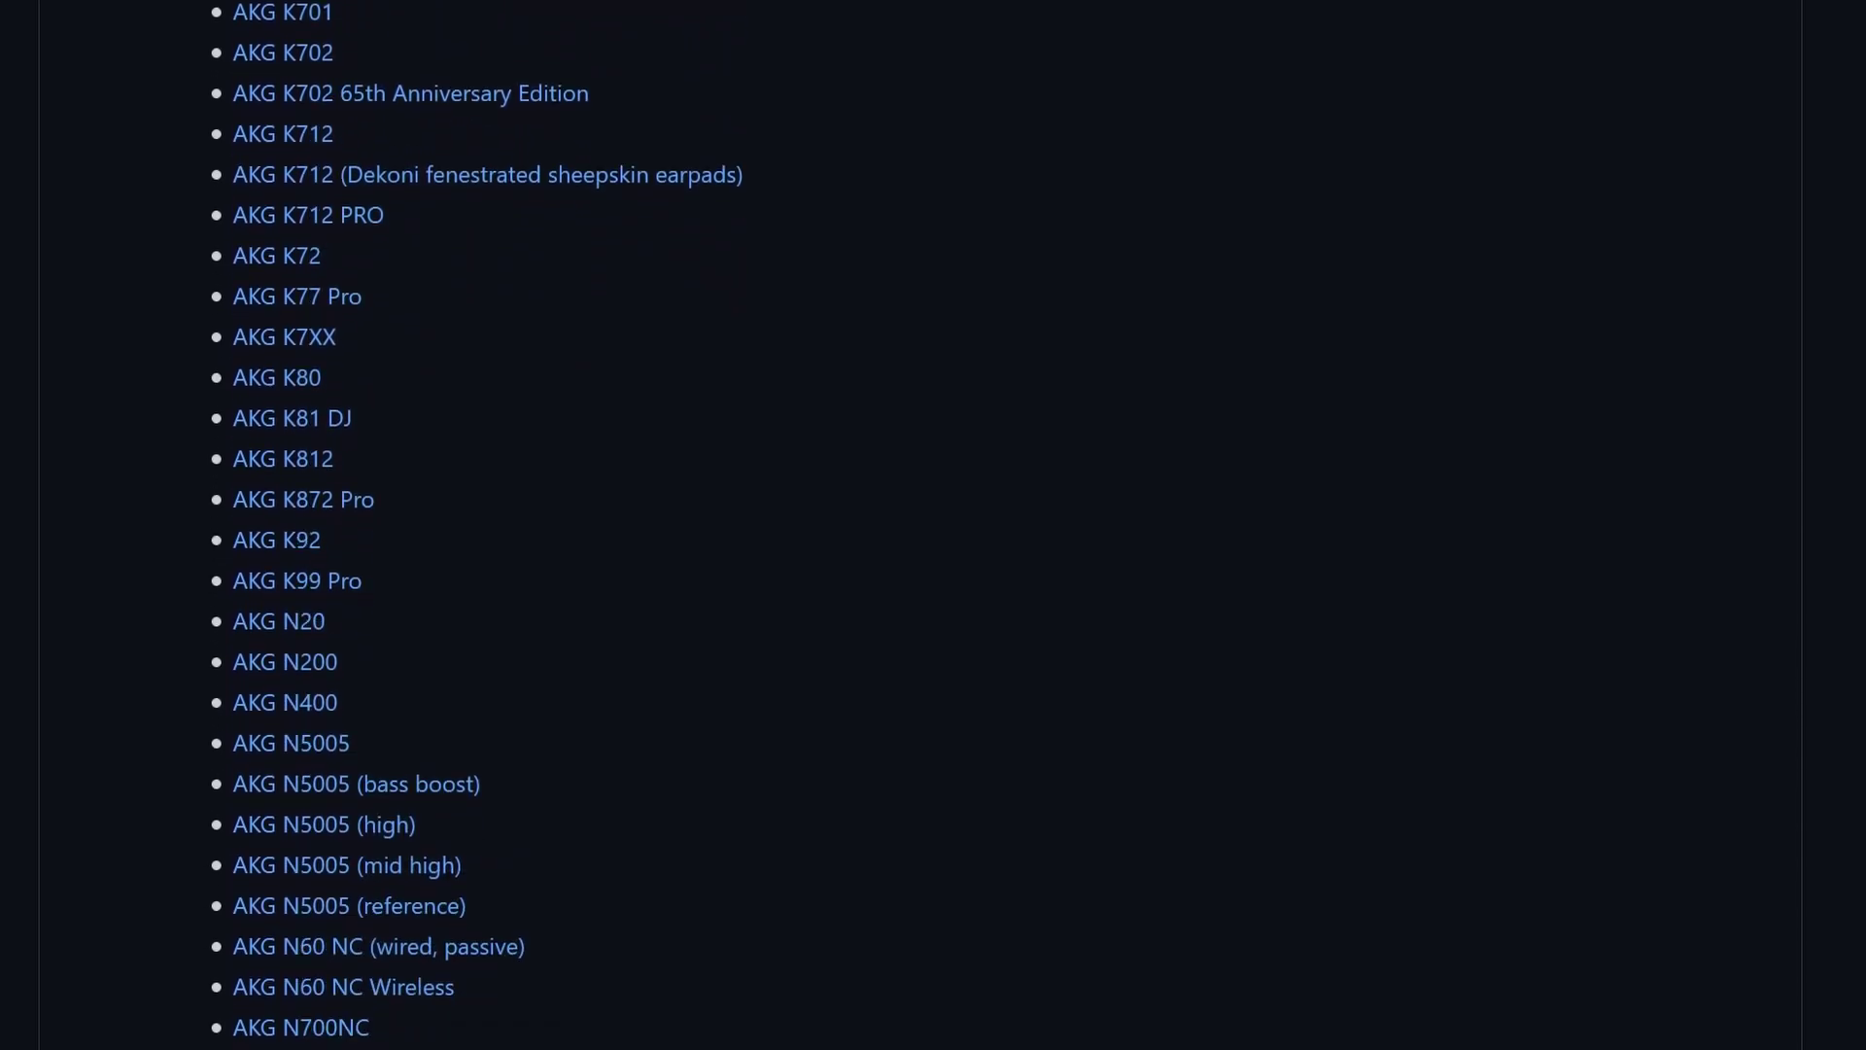
pyautogui.scroll(-7, 1110, 1010)
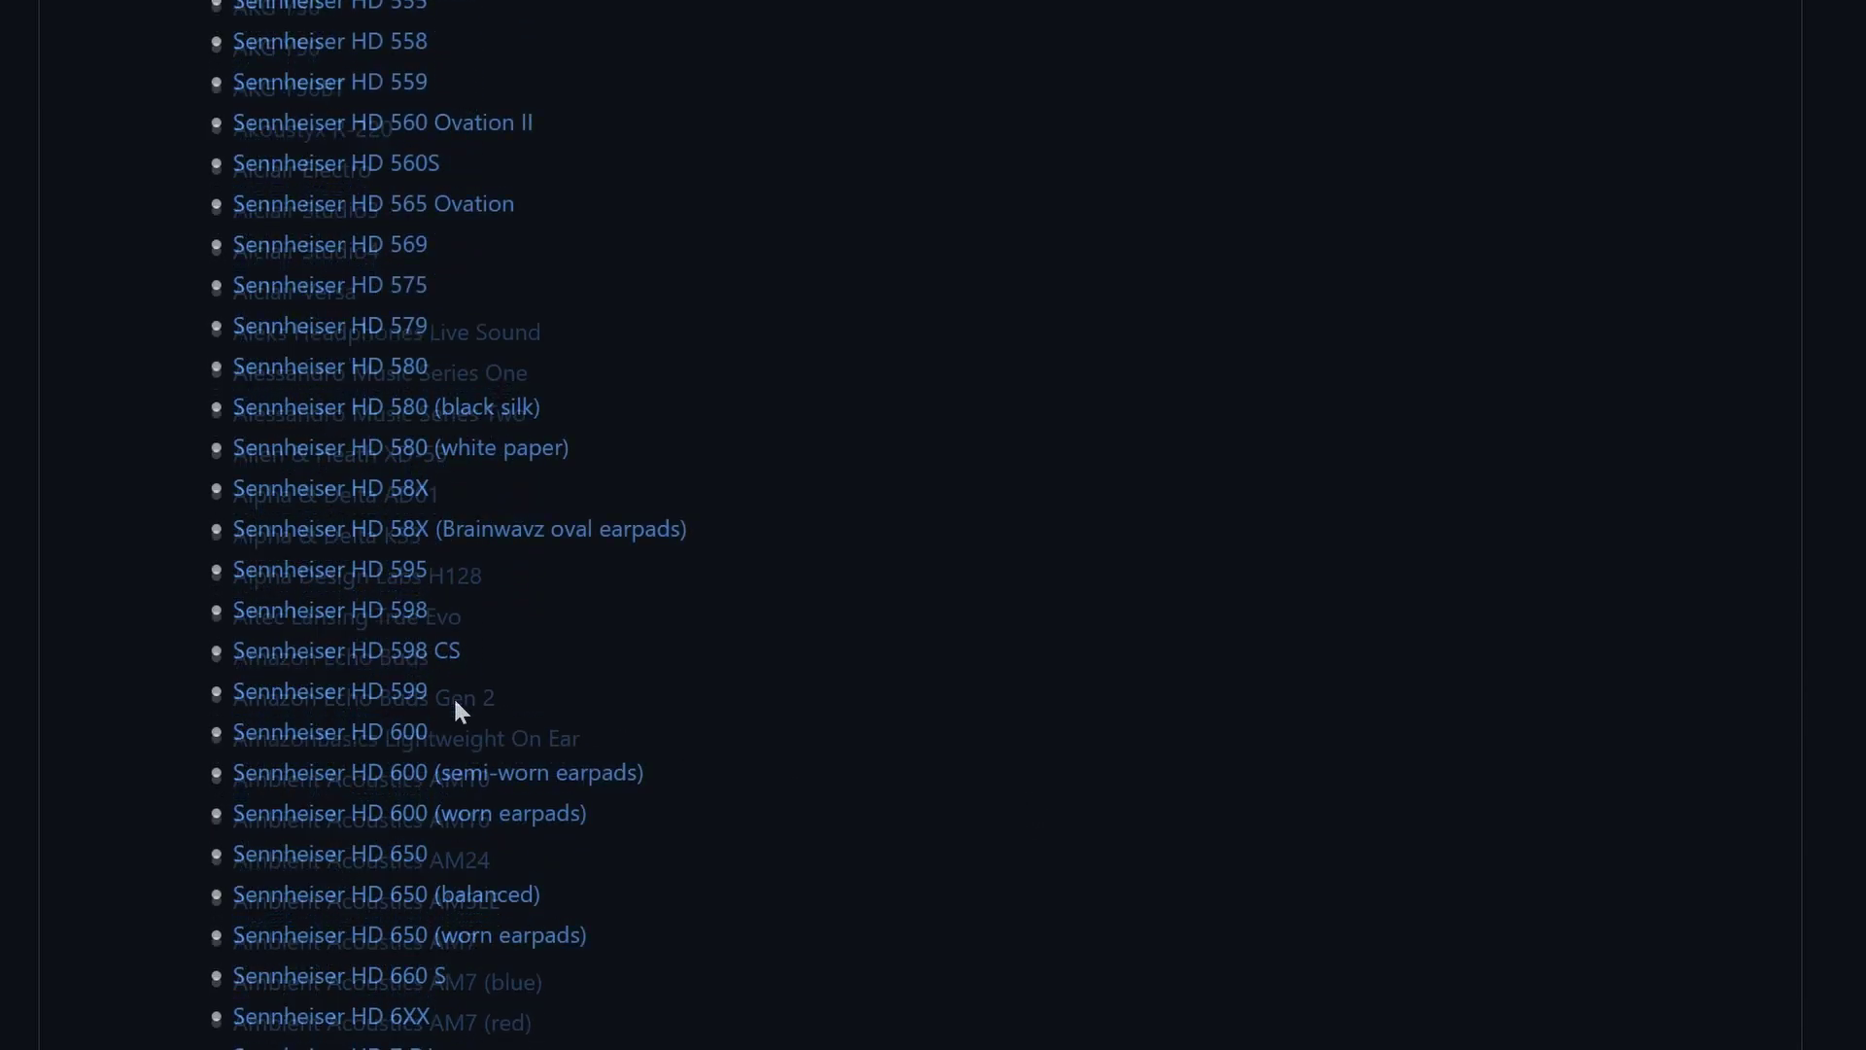
# - Open the Sennheiser HD 600 results and examine the preamp and filter values under Parametric EQs
pyautogui.click(413, 745)
pyautogui.scroll(-10, 27, 434)
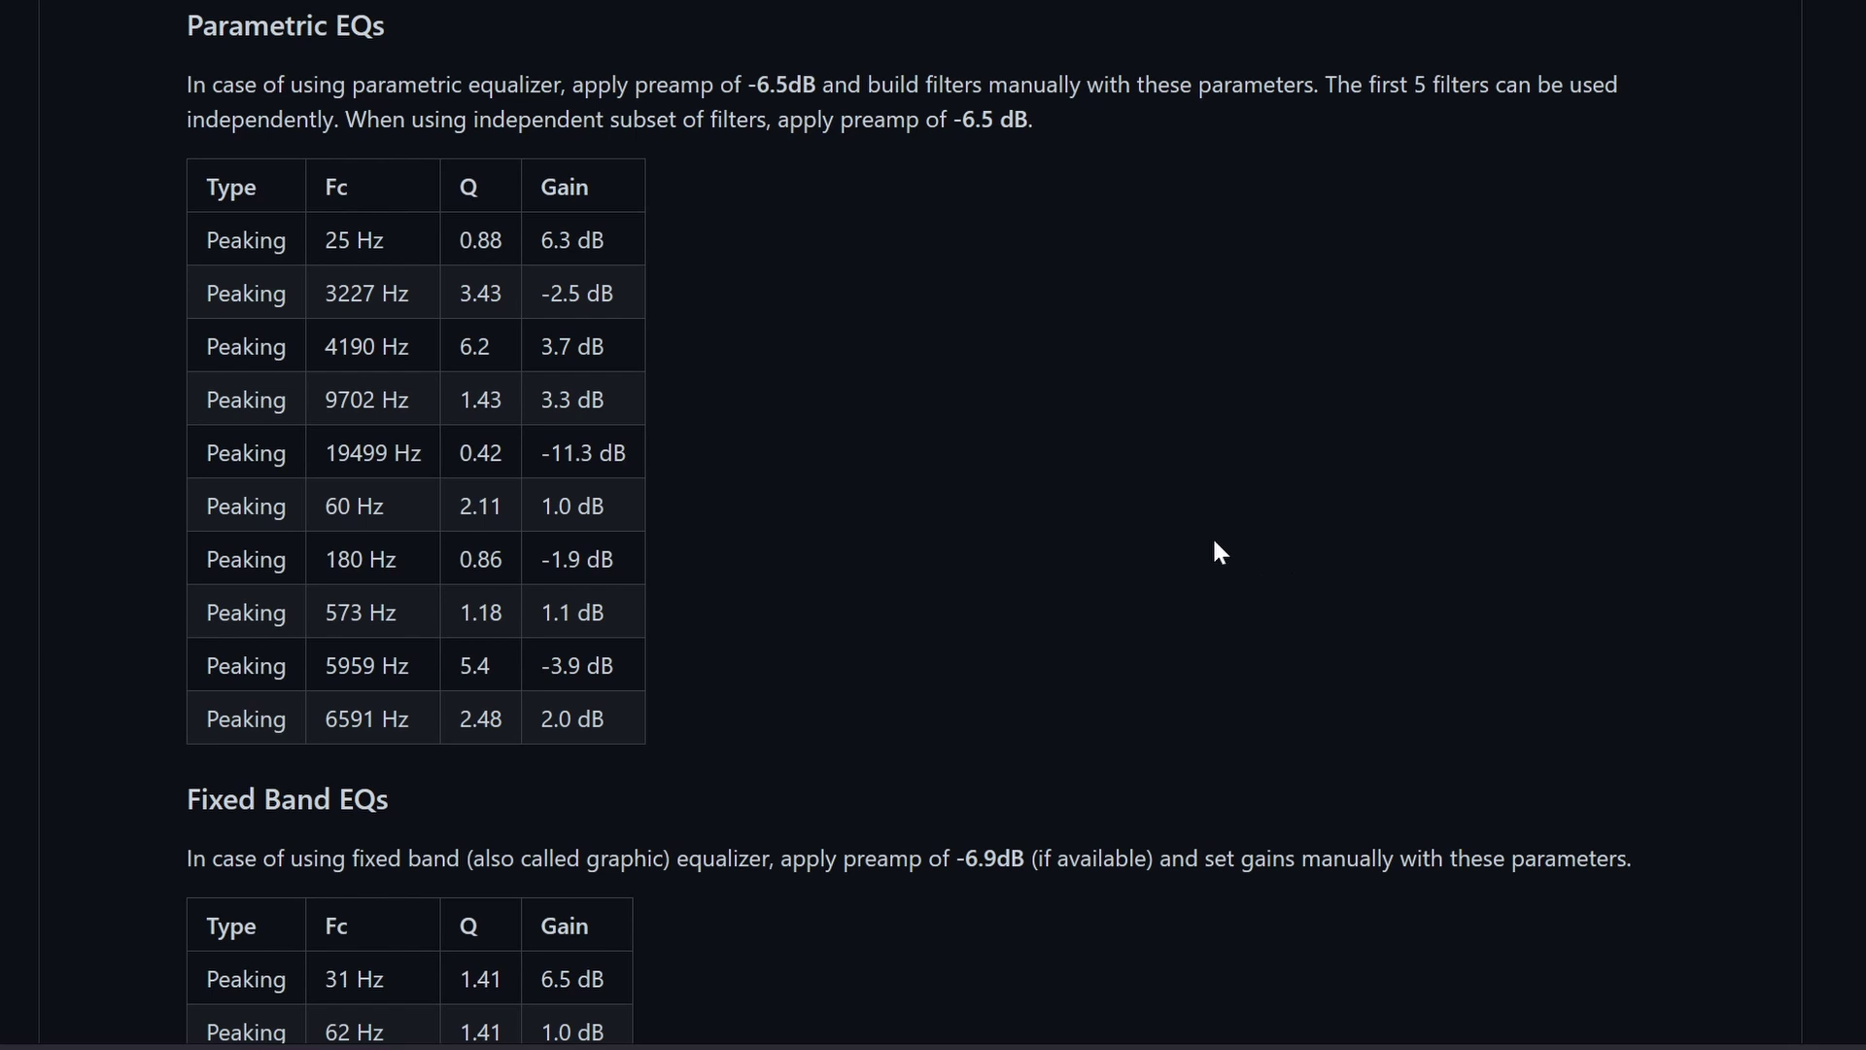
pyautogui.scroll(1, 1210, 544)
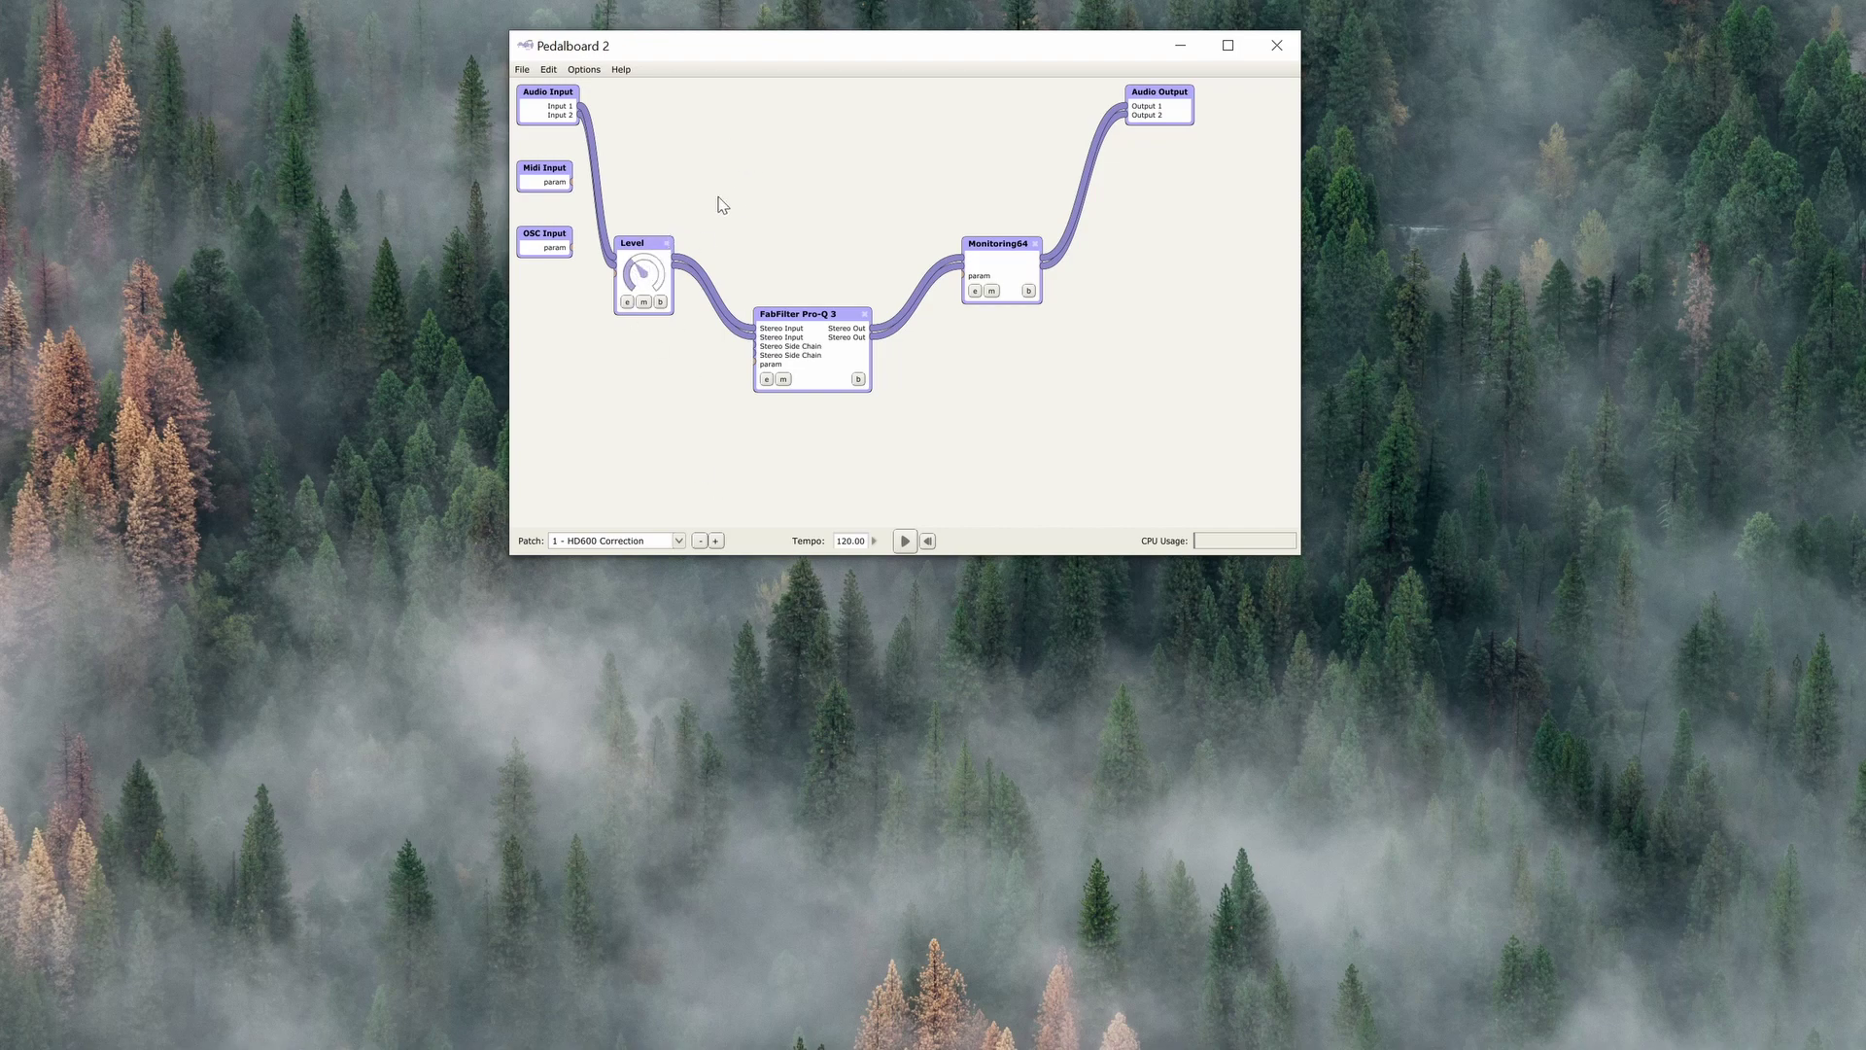
# - Switch to Pedalboard 2, inspect the FabFilter Pro-Q 3 and Monitoring64 settings in the HD600 Correction patch, and close their editors
pyautogui.click(771, 381)
pyautogui.moveTo(985, 255); pyautogui.dragTo(671, 414)
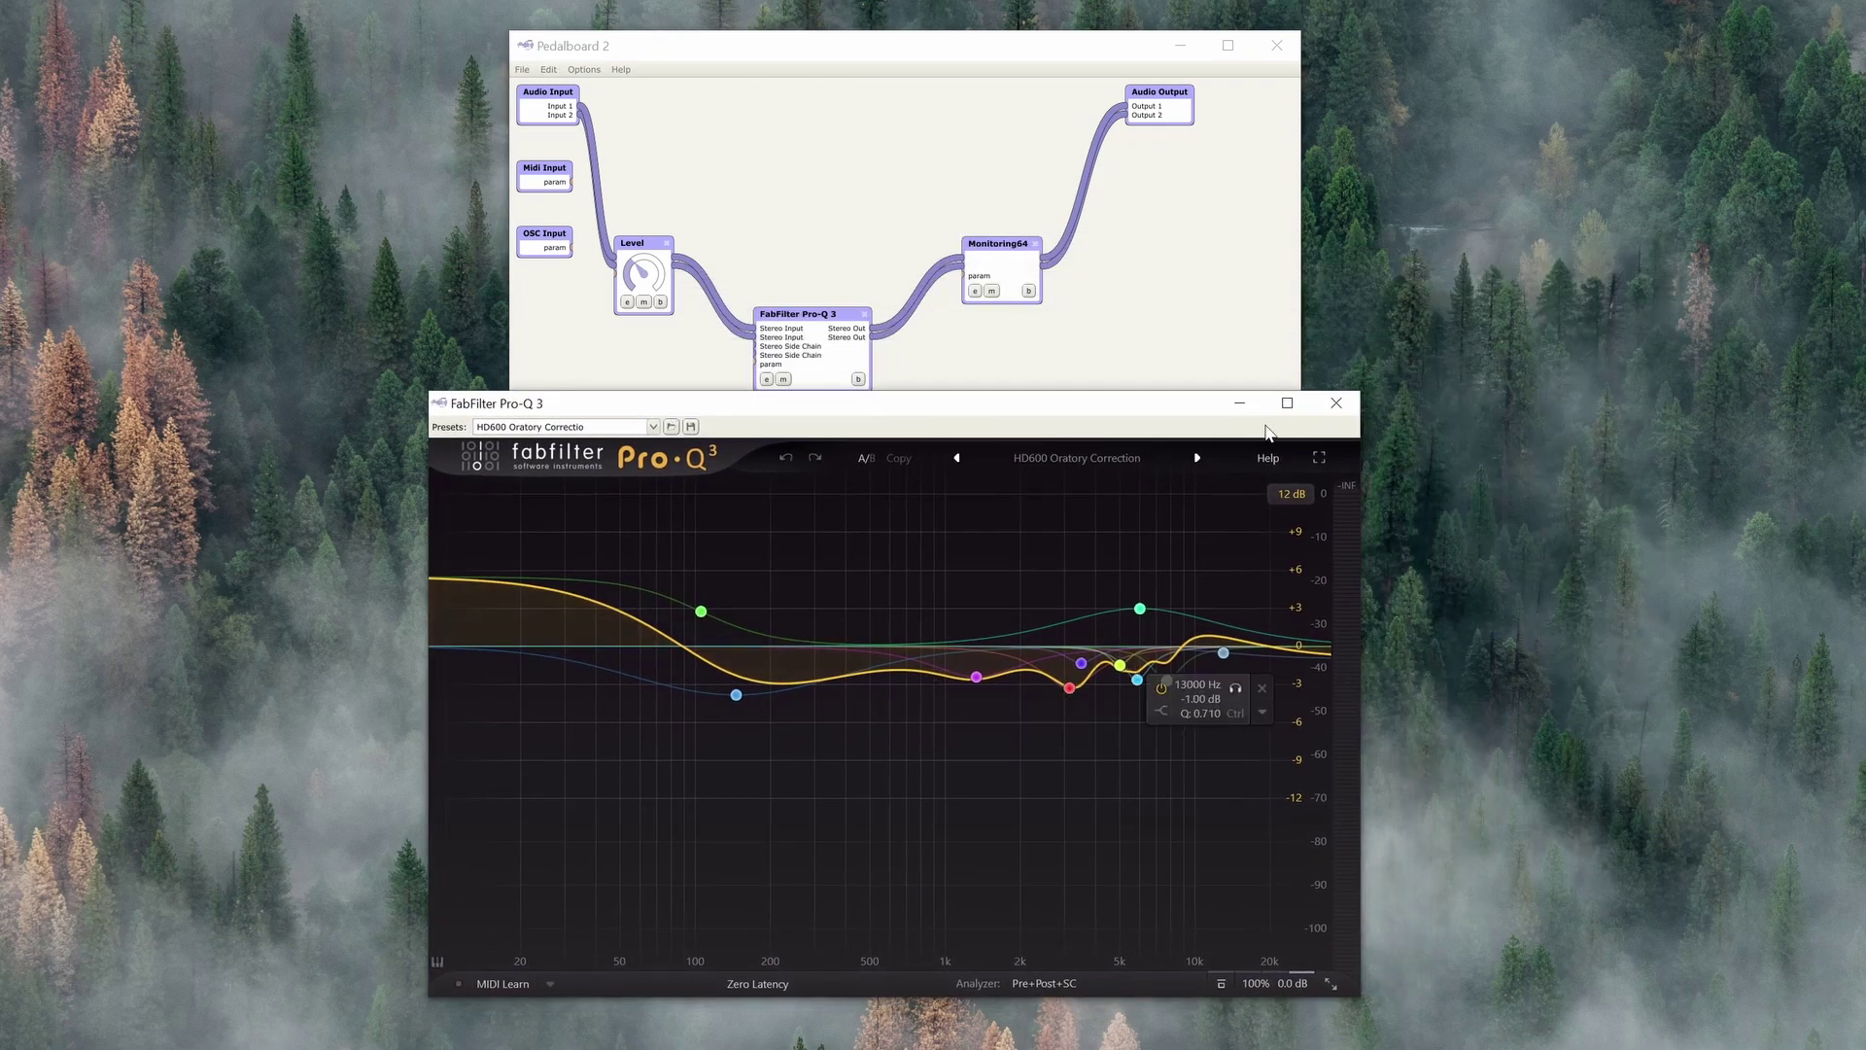
pyautogui.moveTo(1156, 402); pyautogui.dragTo(1177, 440)
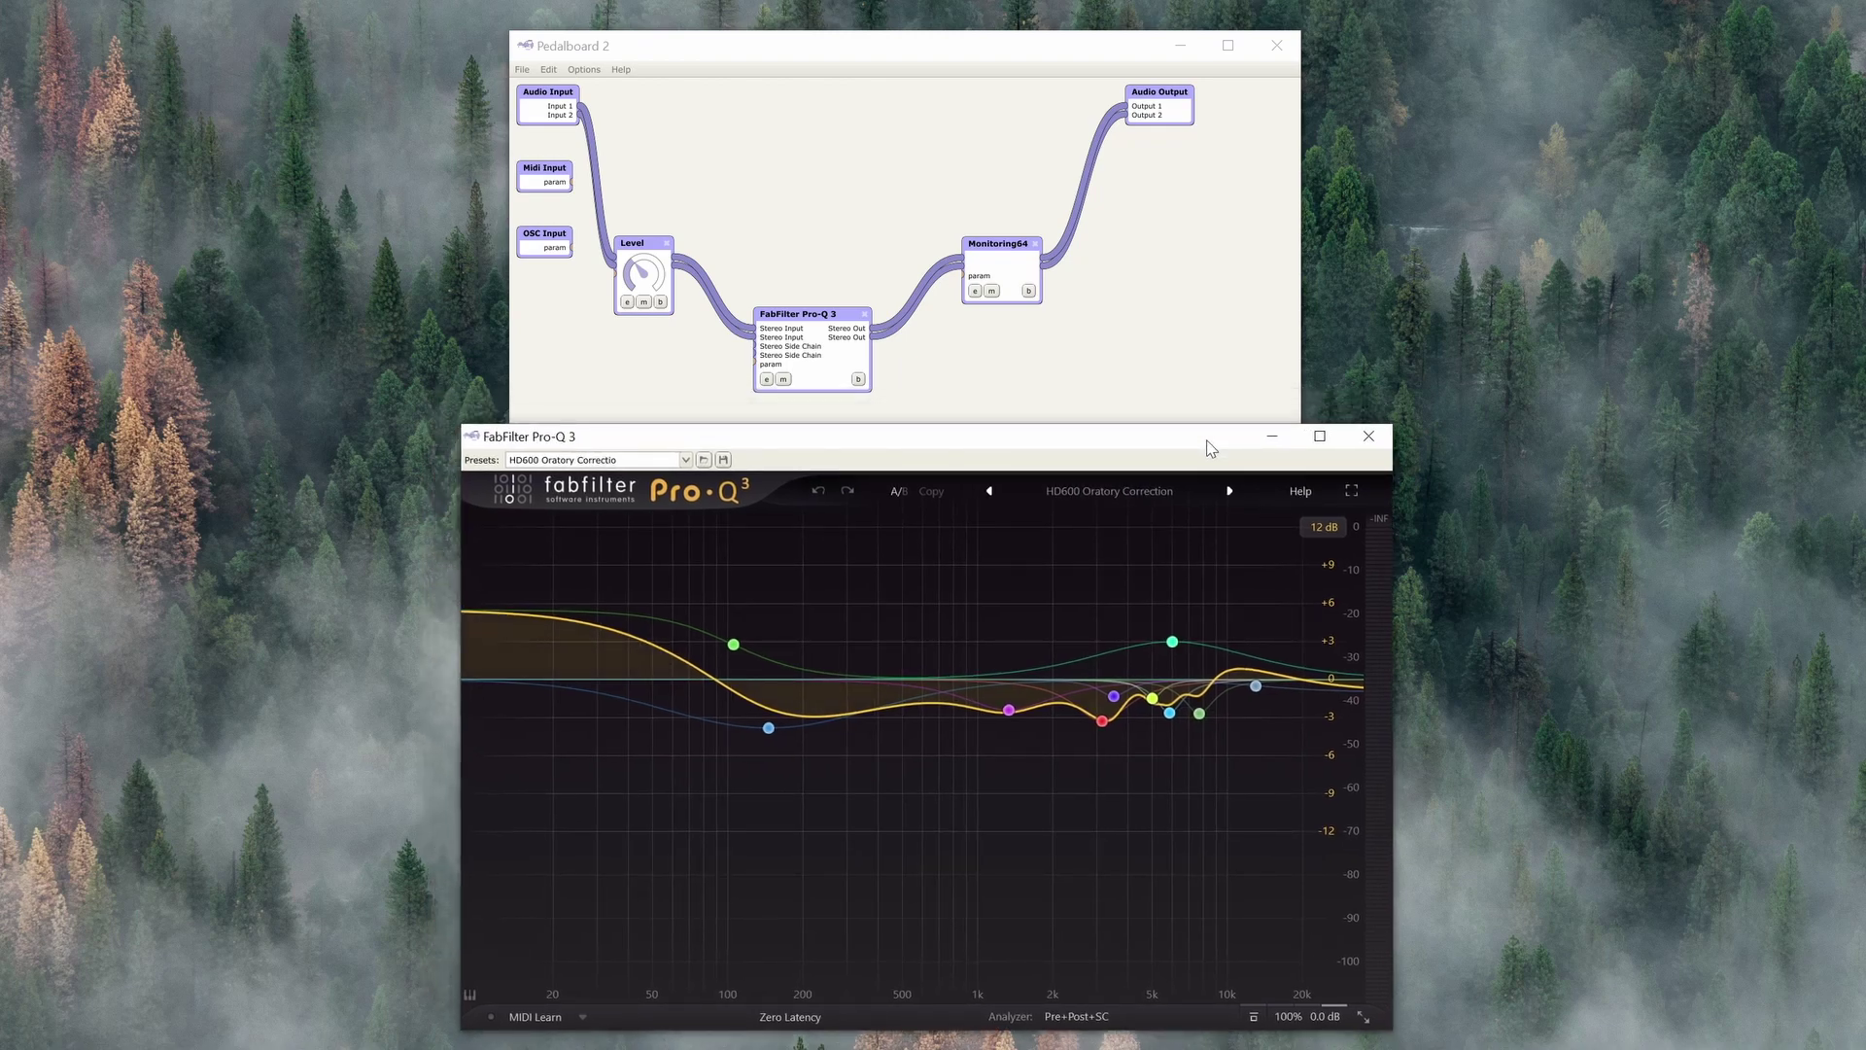
pyautogui.click(975, 290)
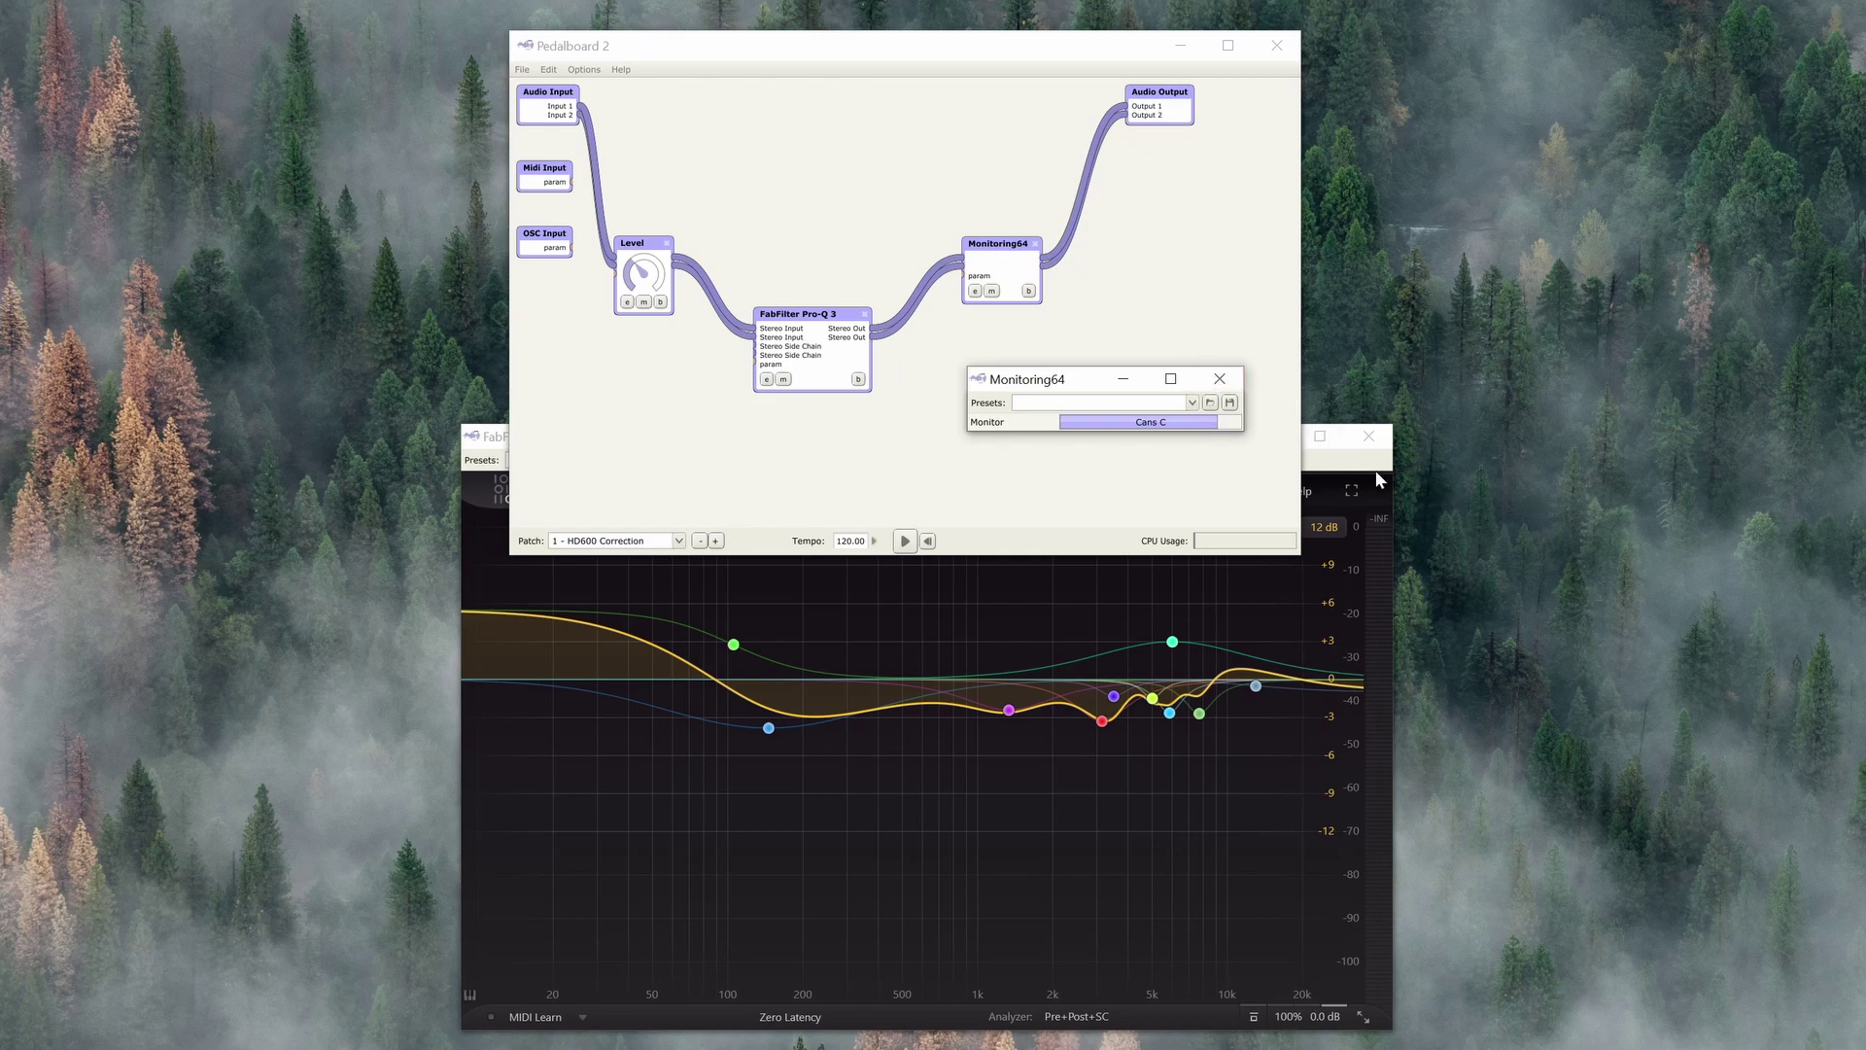
pyautogui.click(1220, 379)
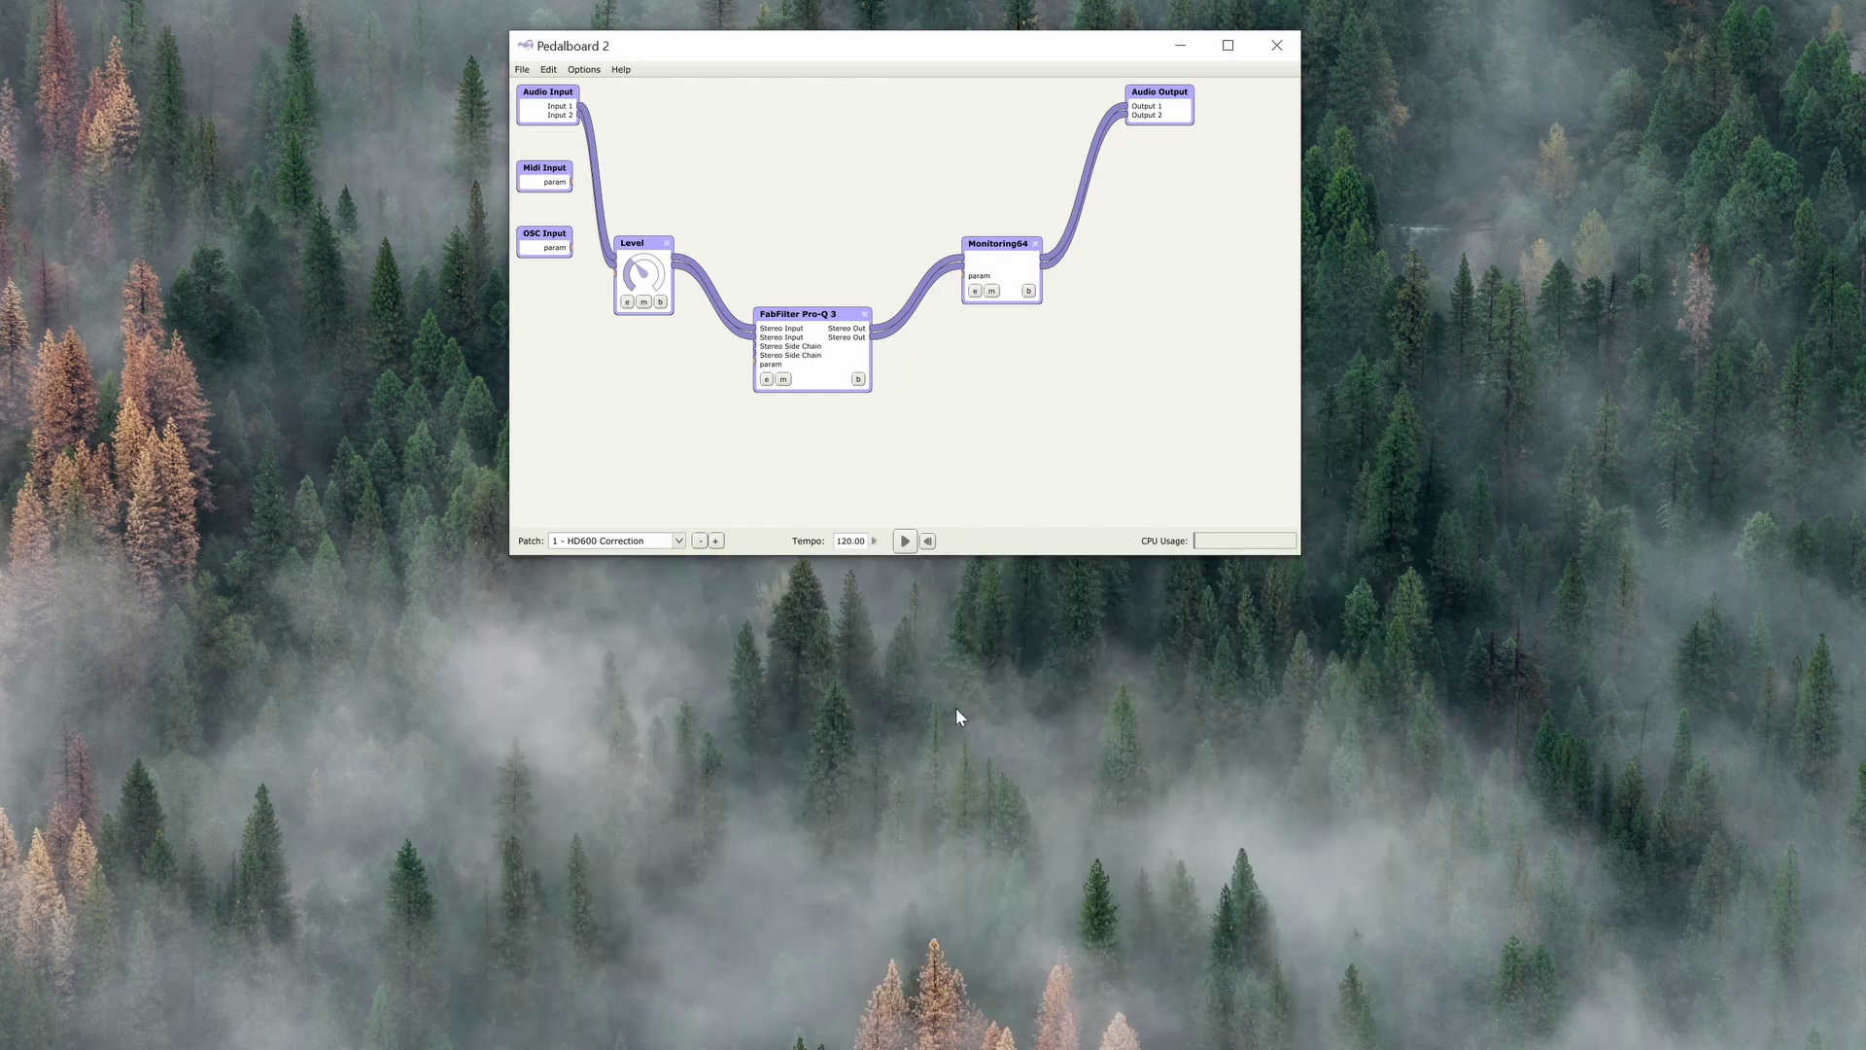